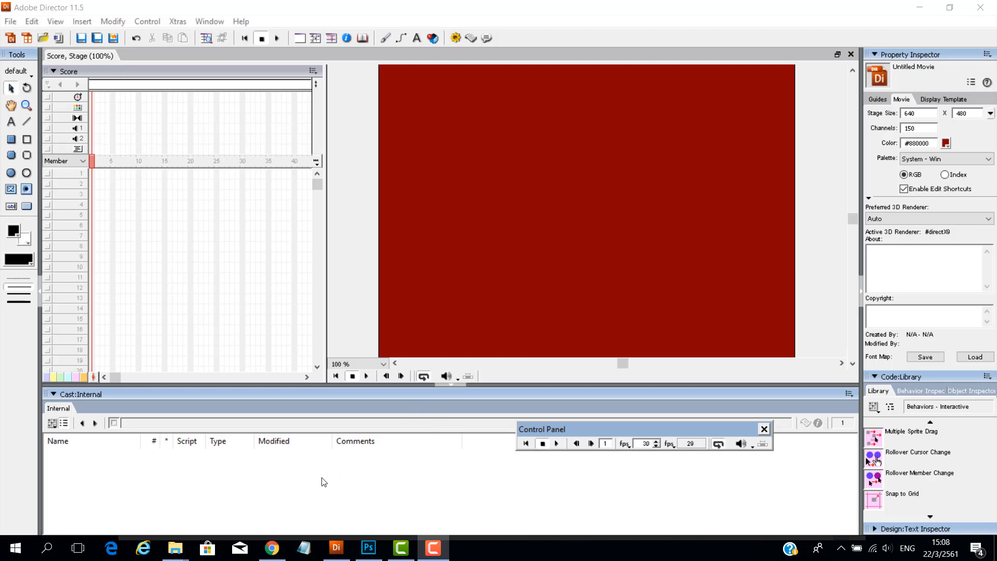
Step: Switch to Chrome and look over the source Dance Emoji GIF on the Tenor page
mouse_move(278, 553)
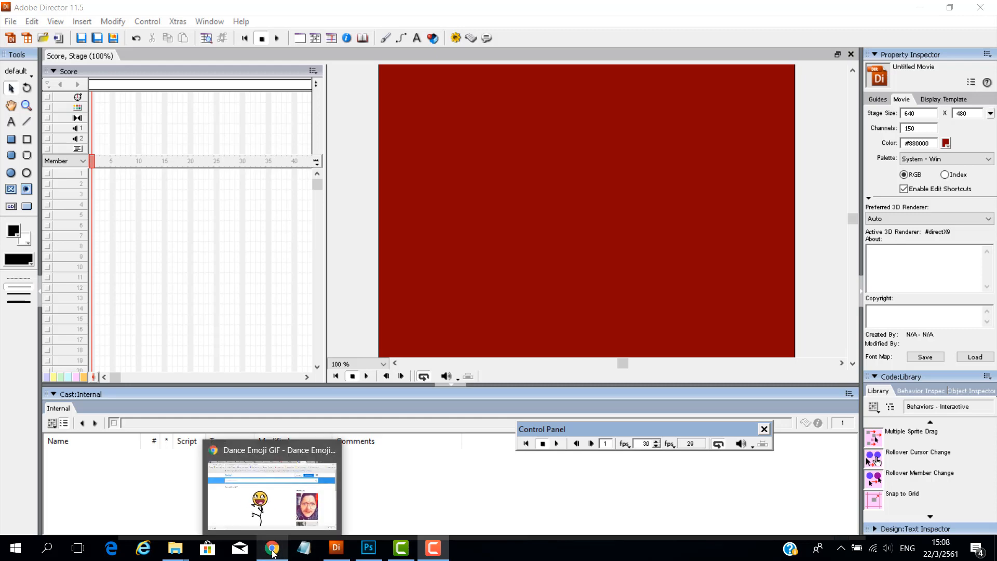
left_click(274, 552)
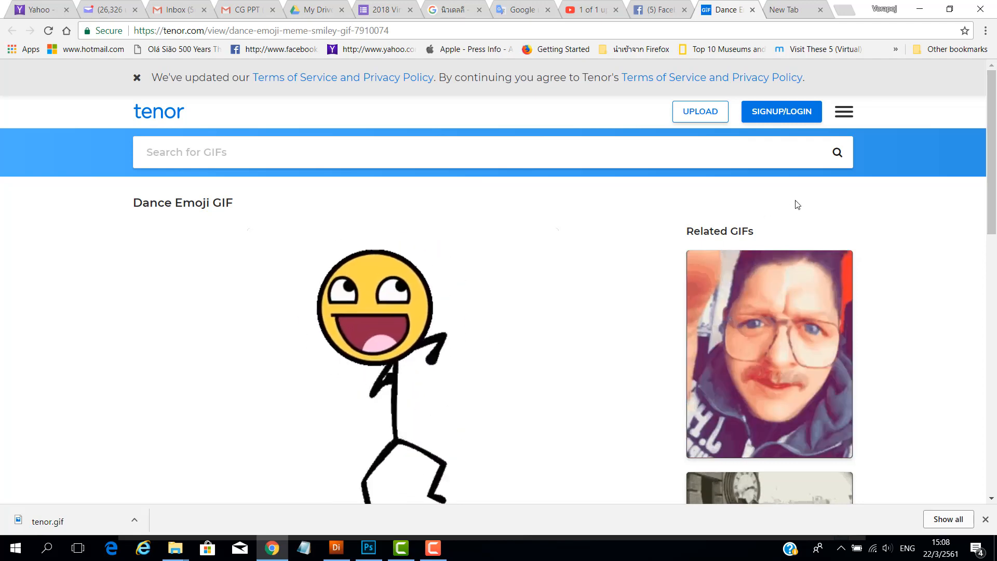
scroll(752, 166, "down", 2)
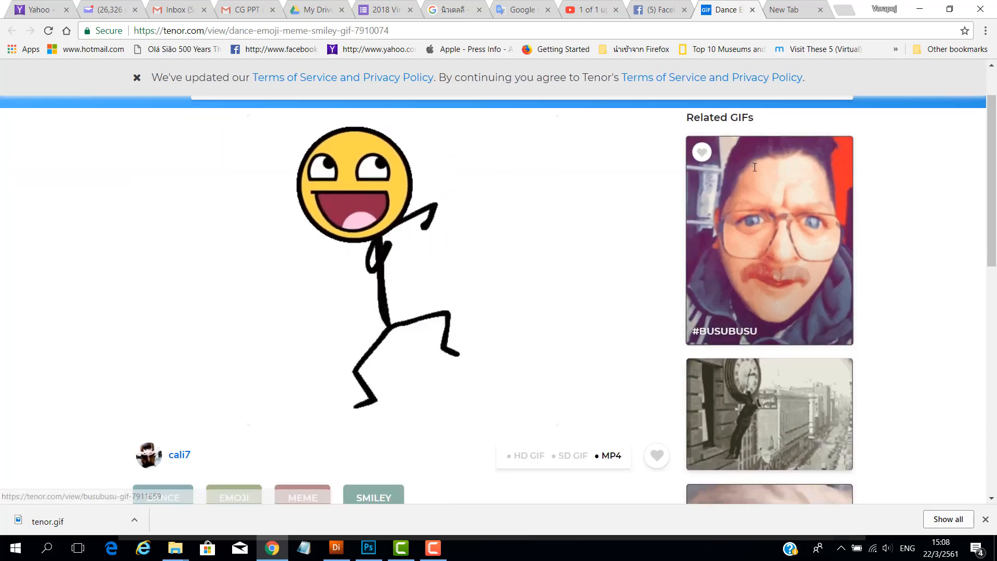
scroll(660, 214, "down", 2)
scroll(651, 218, "up", 4)
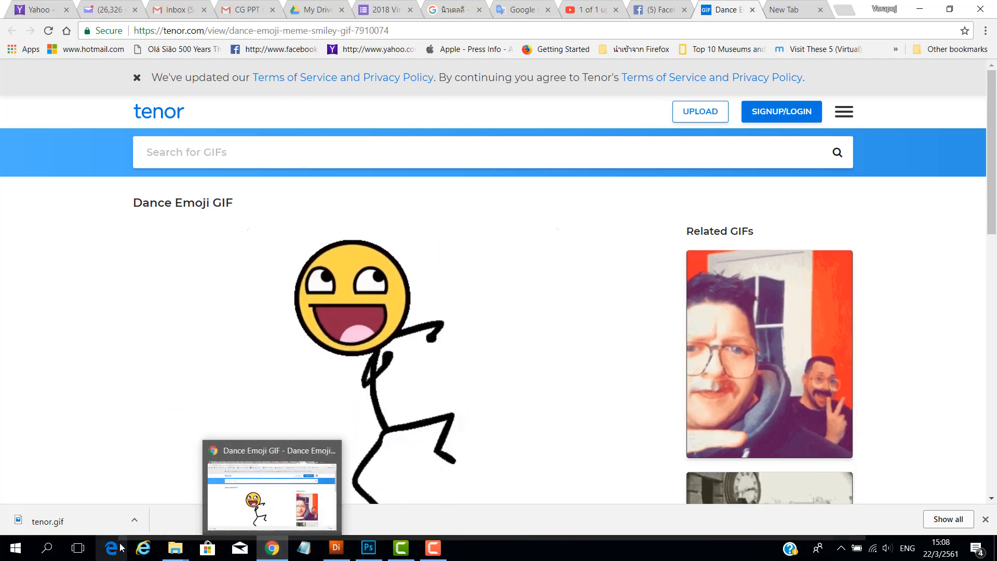
Step: Switch to Photoshop and hide Layer 13, Layer 8 and Layer 5 of tenor.gif, leaving only Layer 1 visible
mouse_move(176, 554)
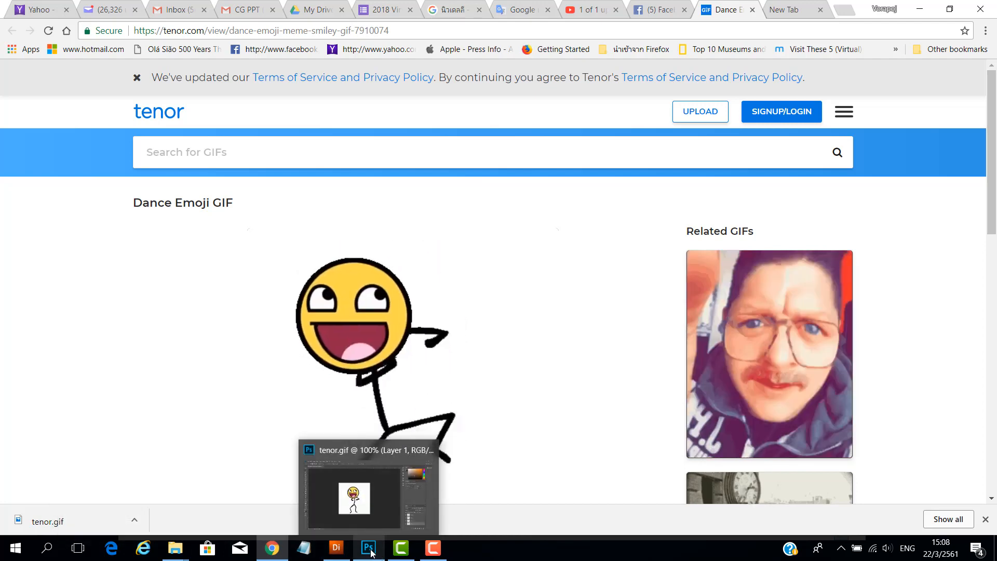
left_click(368, 550)
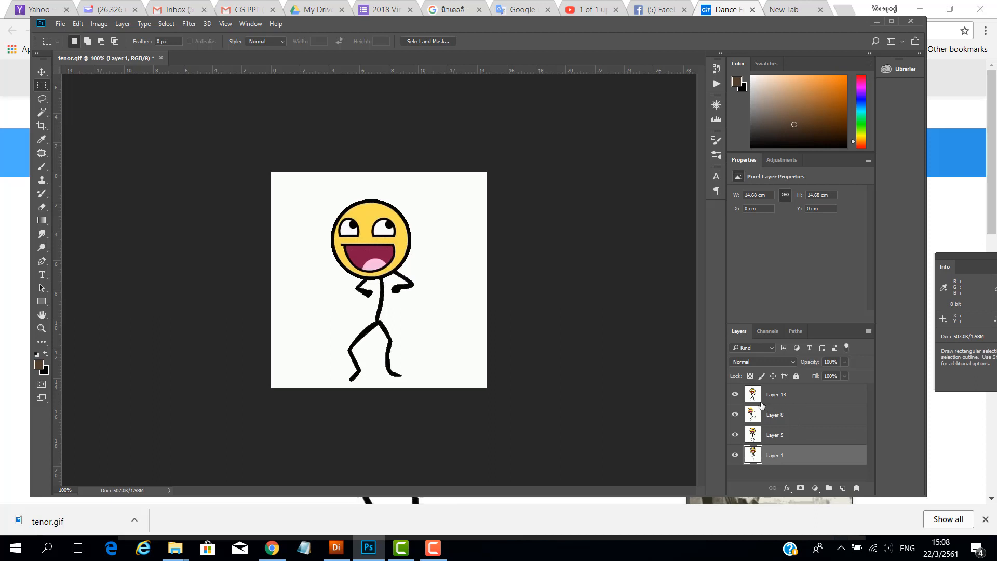
left_click(734, 395)
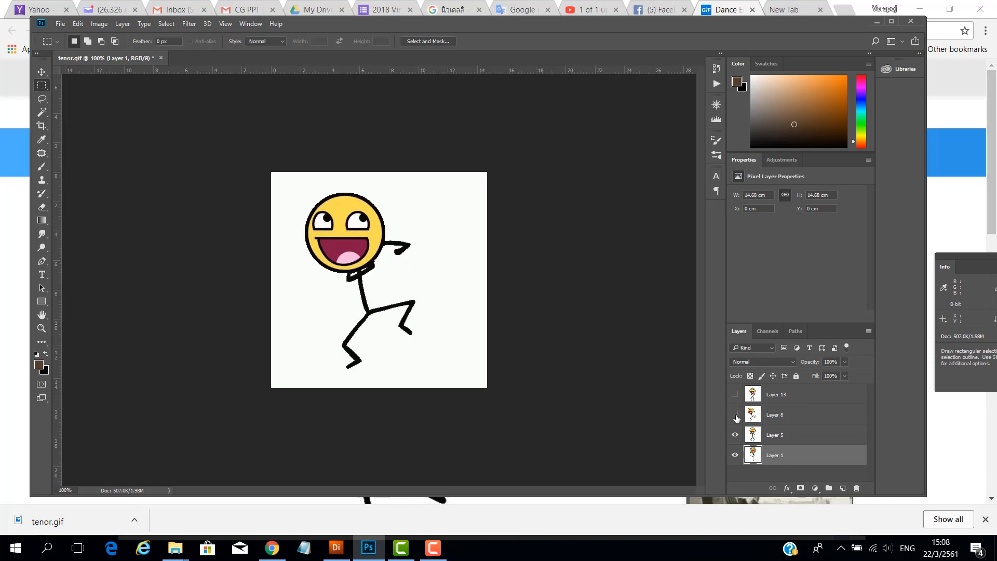
left_click(735, 414)
left_click(735, 434)
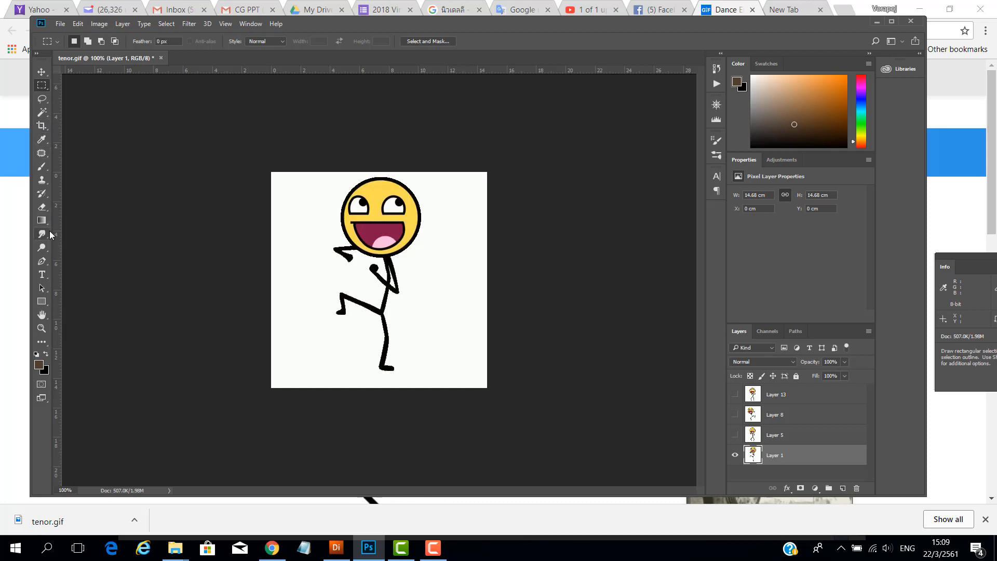
Step: Select the emoji figure on Layer 1 by picking its white background with the Magic Wand and inverting the selection
left_click(41, 140)
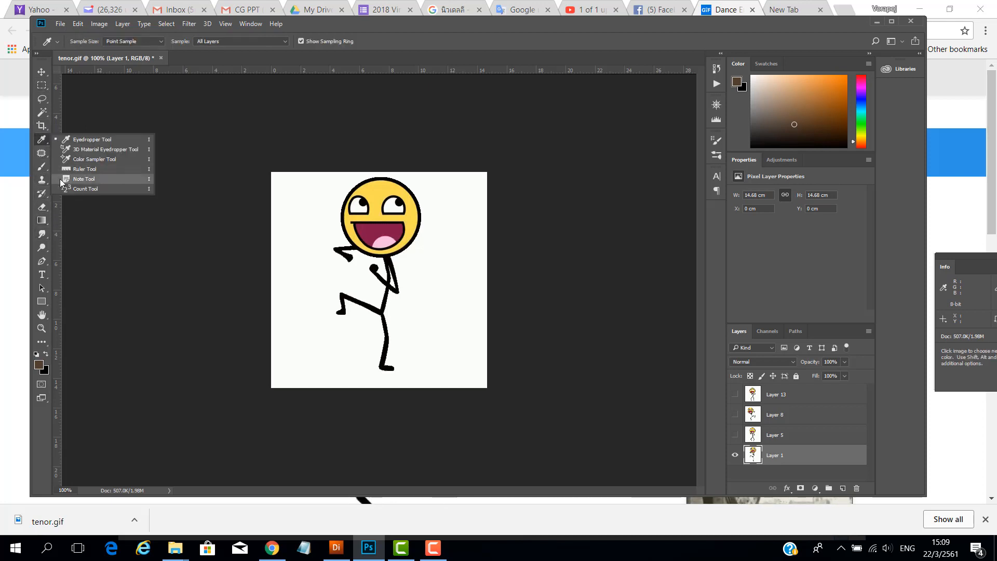
left_click(42, 111)
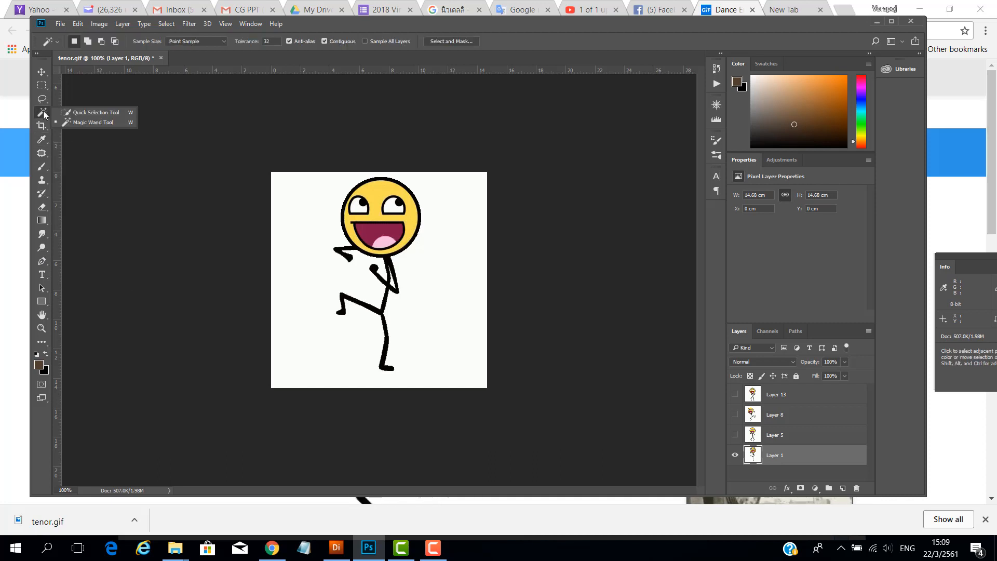
left_click(72, 122)
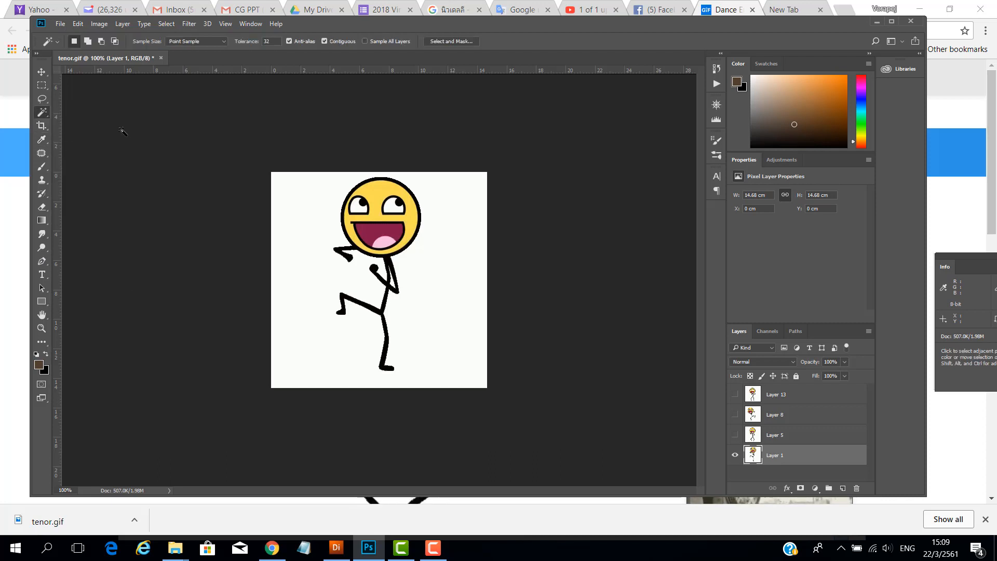
left_click(301, 247)
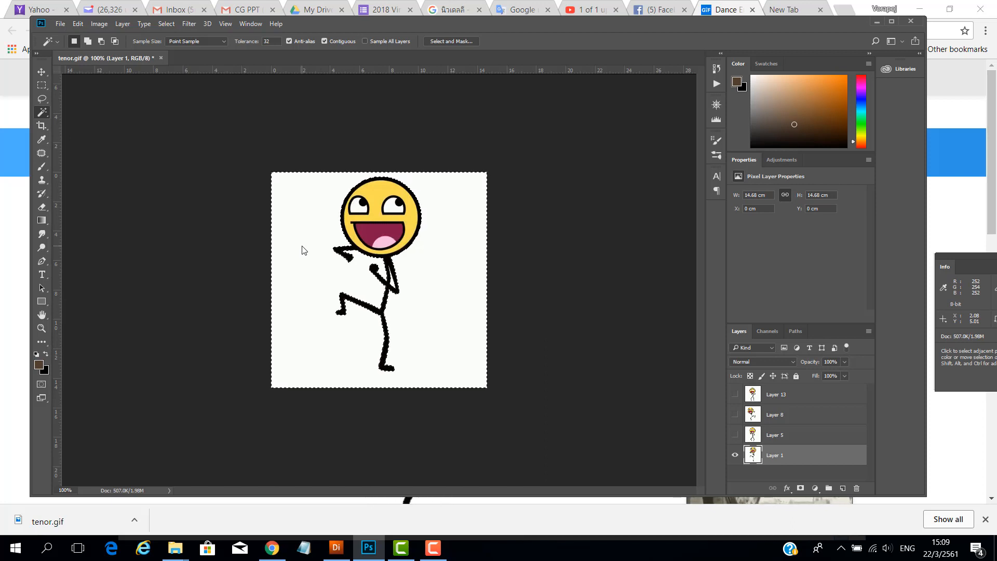
key("ctrl+space")
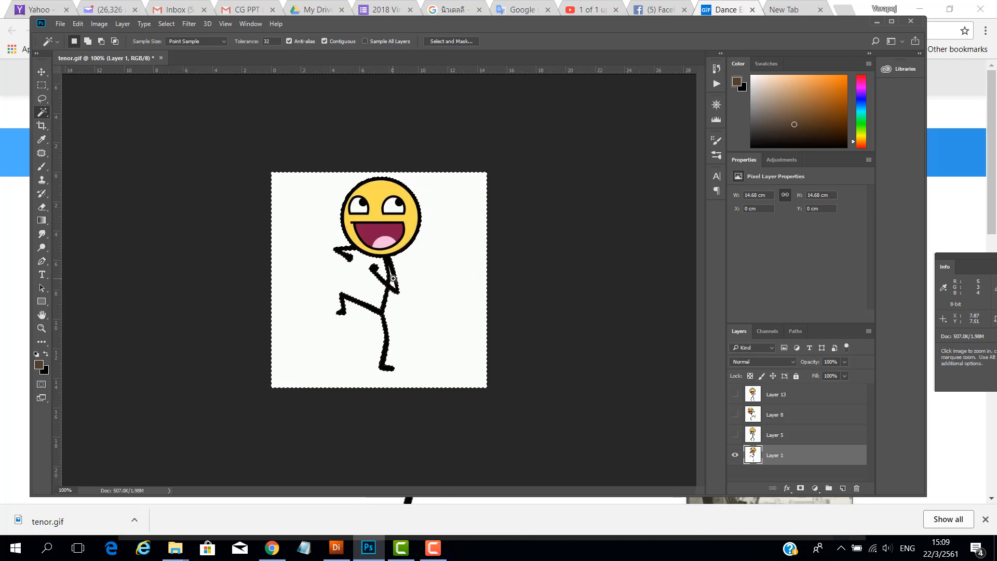
left_click(393, 278, "ctrl")
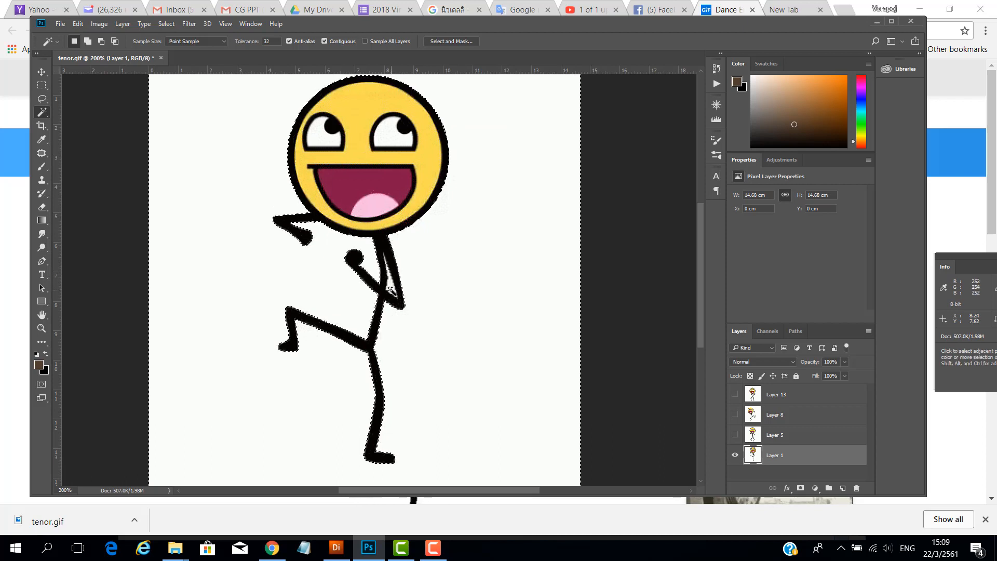
key("shift")
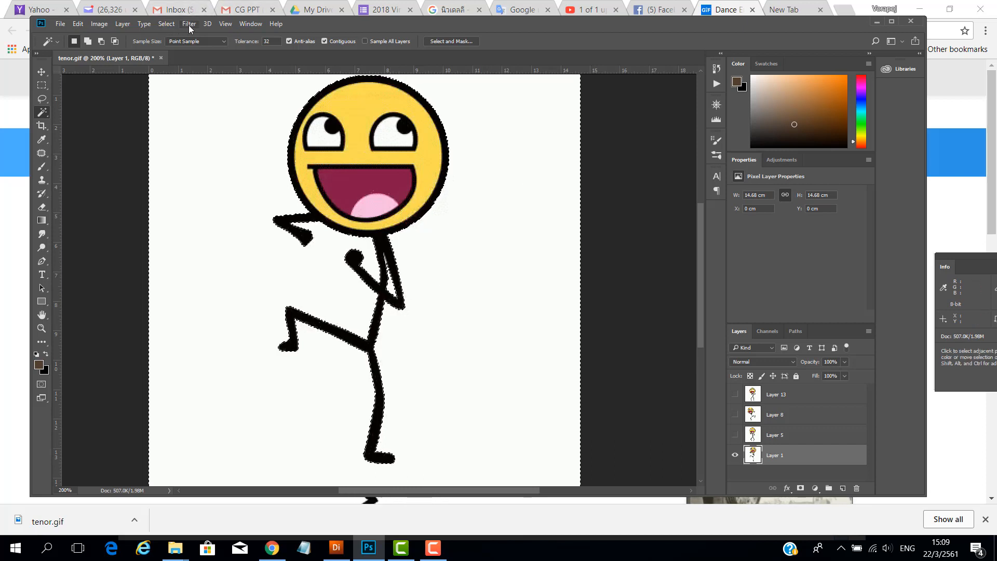
left_click(167, 24)
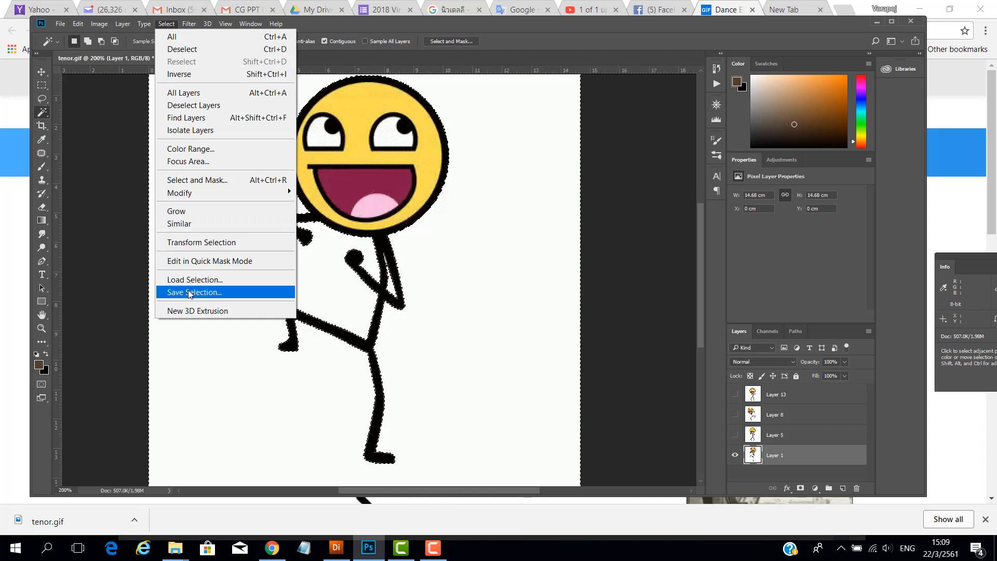
left_click(186, 74)
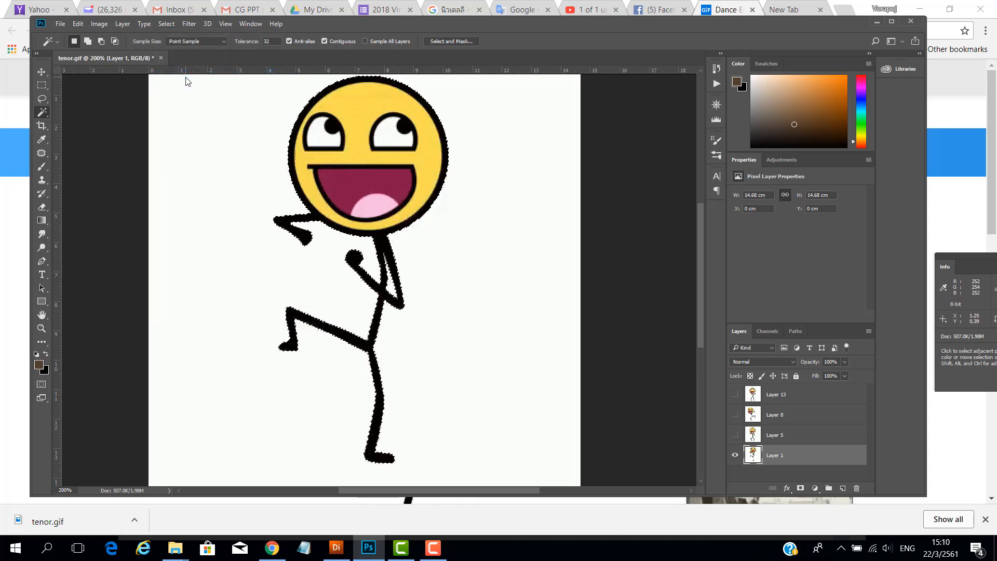
Step: Copy the selected figure to a new layer with Layer Via Copy and delete the original Layer 1
left_click(118, 24)
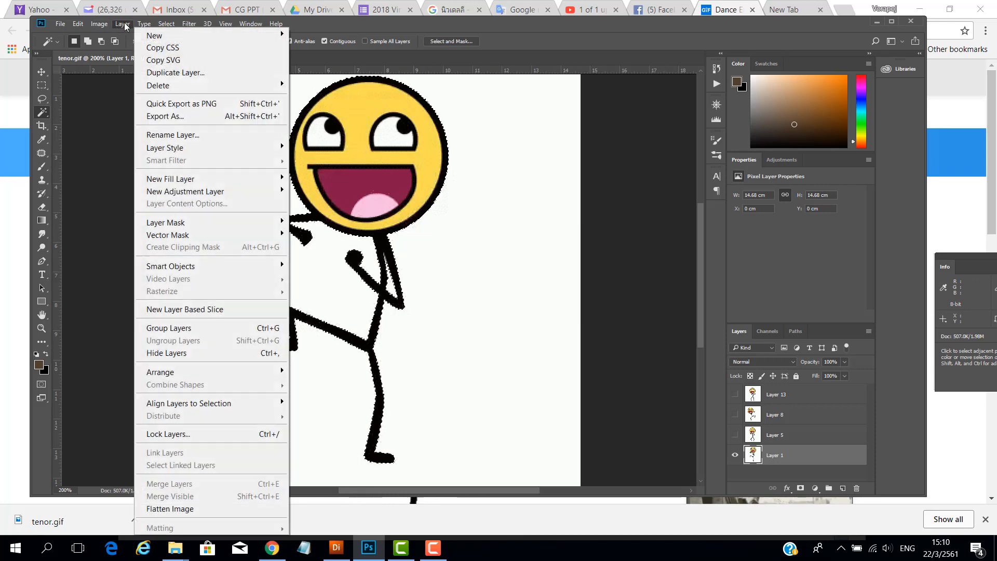
mouse_move(171, 36)
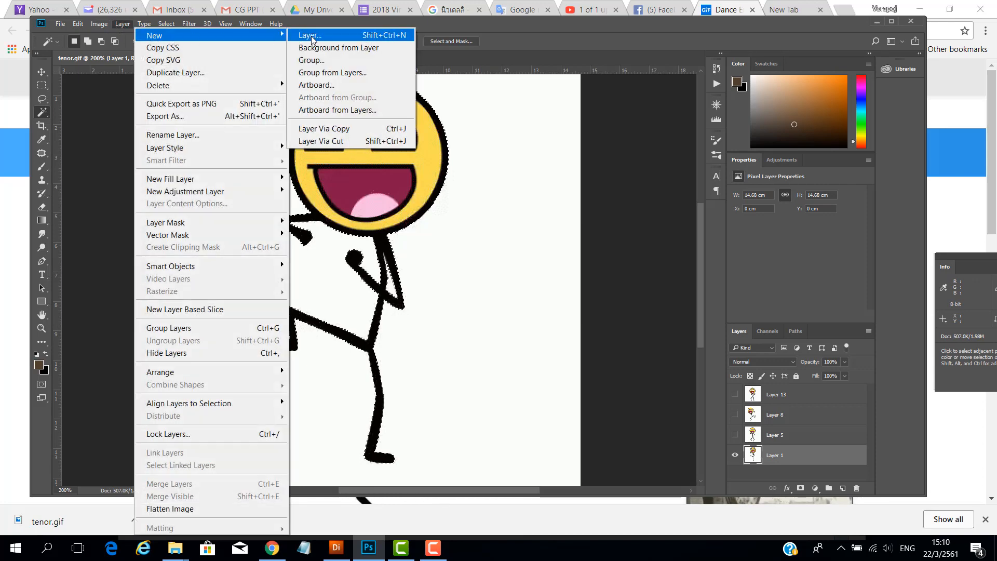
left_click(330, 134)
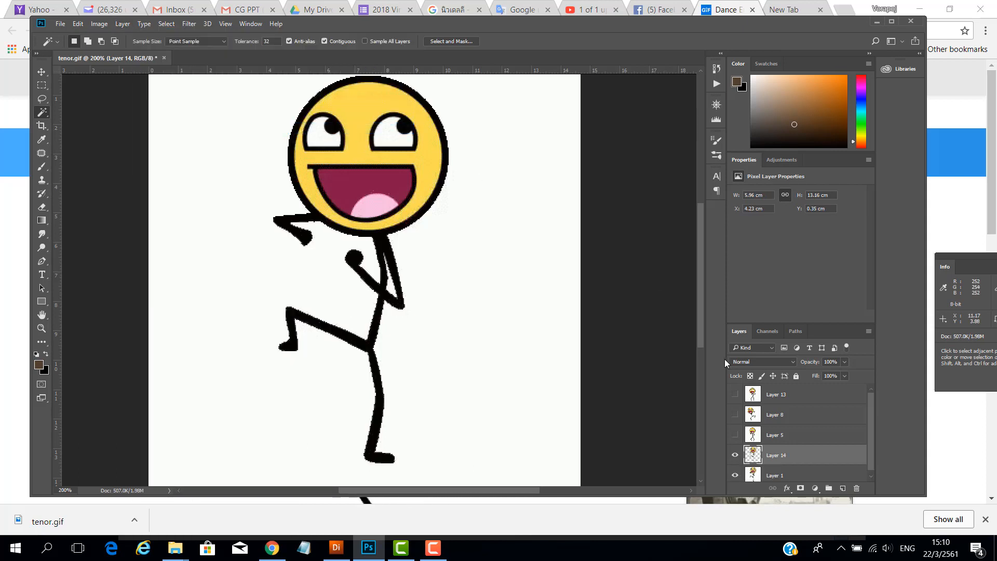
left_click(735, 476)
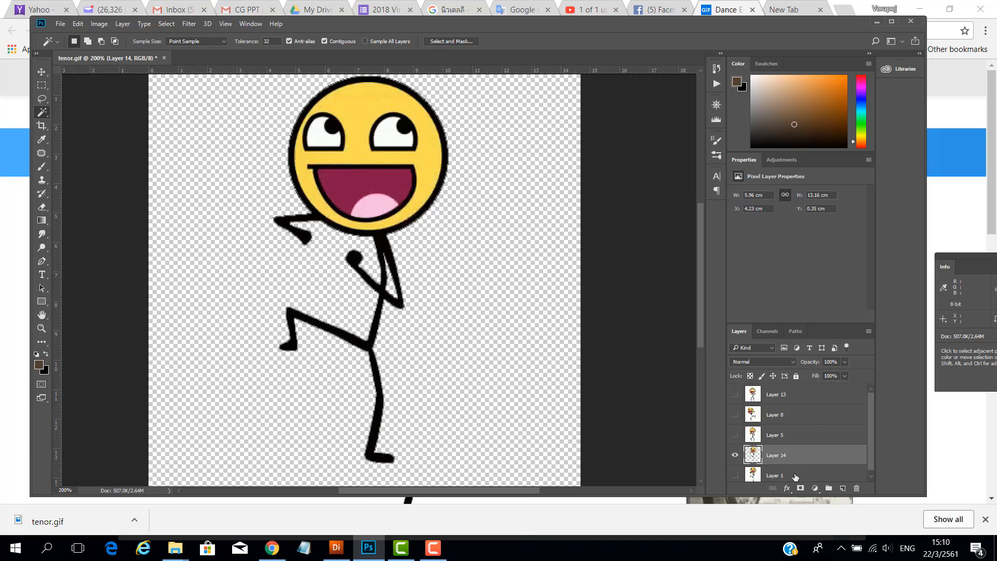
left_click_drag(794, 477, 856, 488)
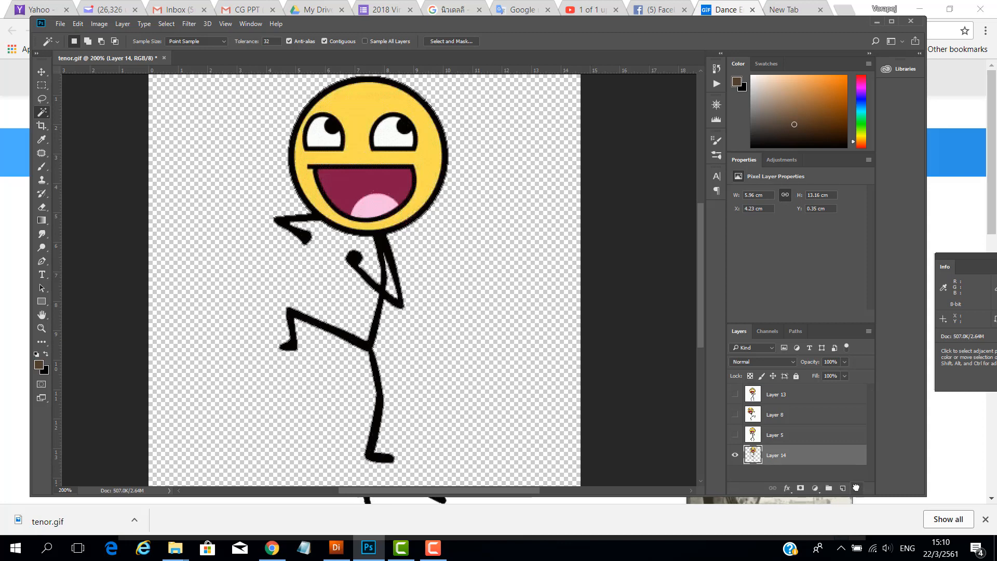
Step: Show Layer 5 and select its emoji figure by picking the white background with the Magic Wand and inverting the selection
left_click(777, 436)
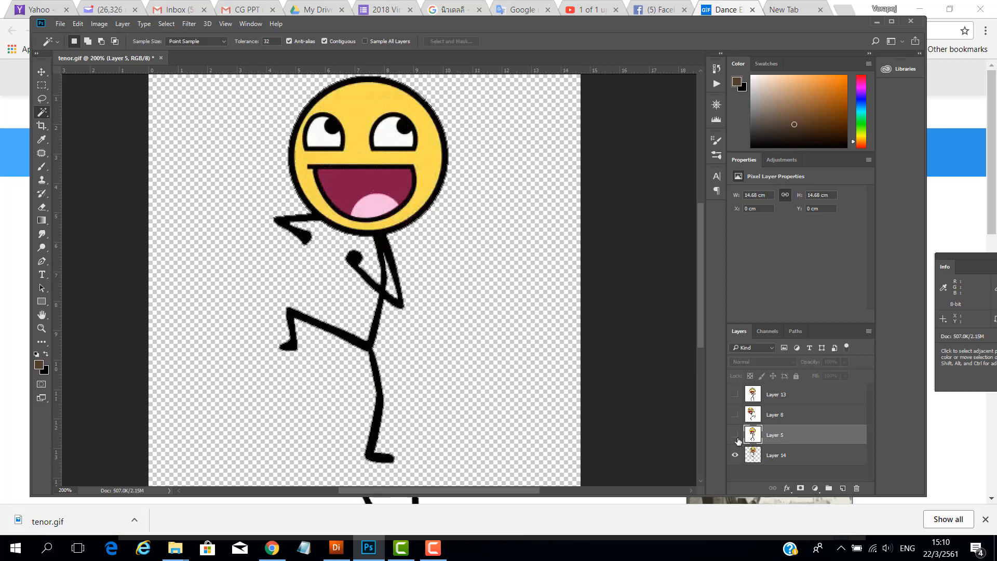
left_click(736, 438)
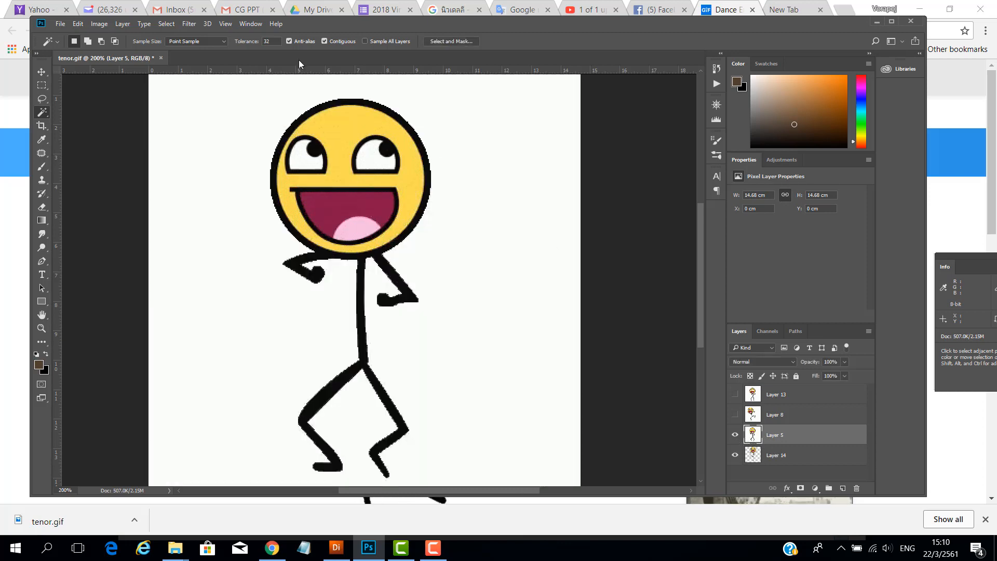
left_click(255, 128)
left_click(165, 24)
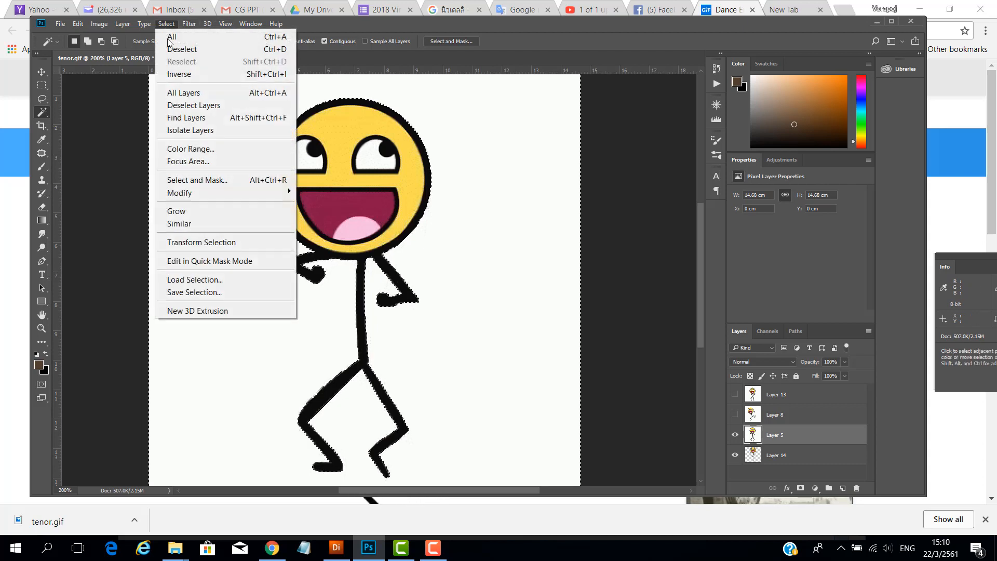
left_click(179, 73)
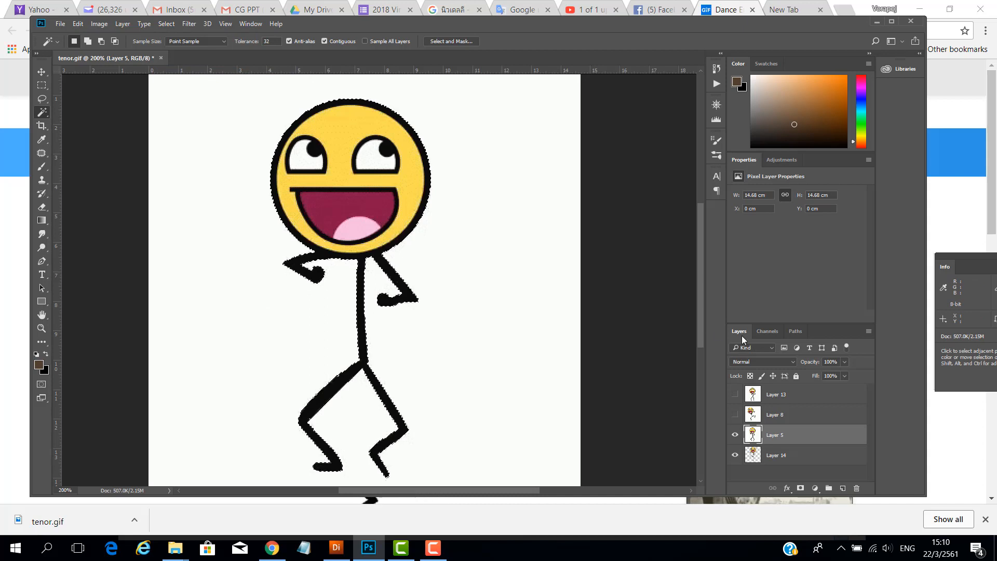
Step: Copy the figure selected on Layer 5 to a new layer with Layer Via Copy and delete the original Layer 5
left_click(123, 24)
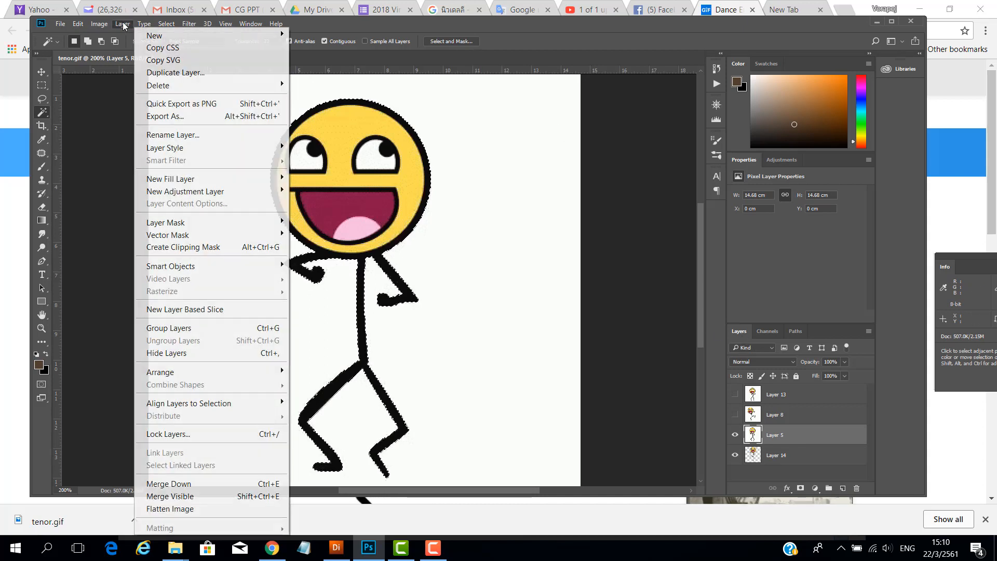
mouse_move(191, 36)
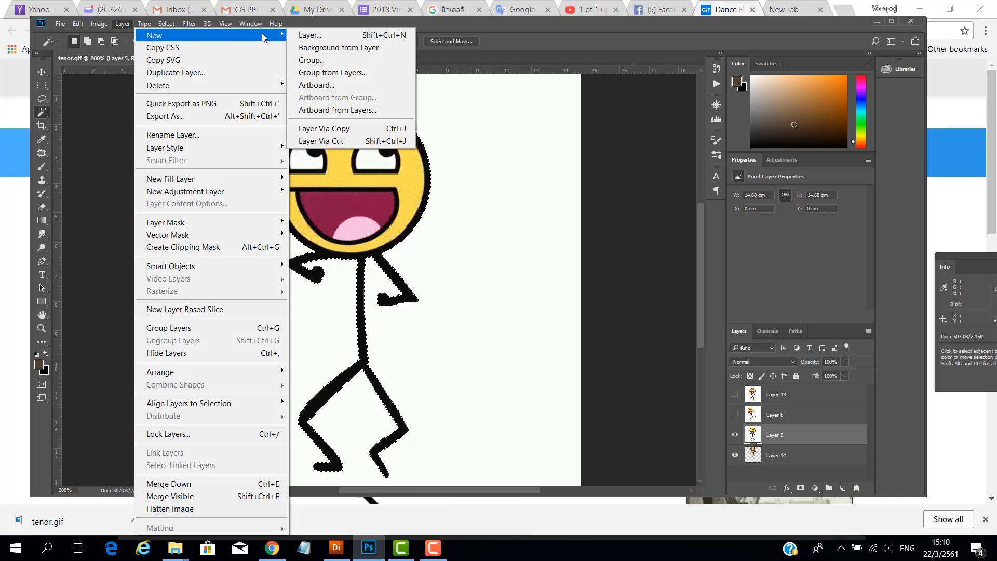
left_click(348, 130)
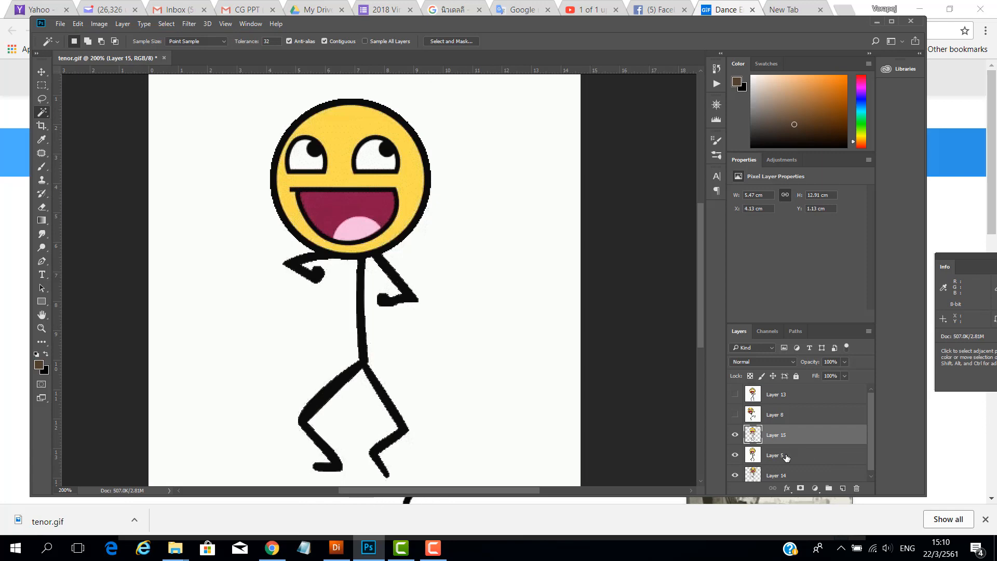
left_click_drag(786, 457, 857, 488)
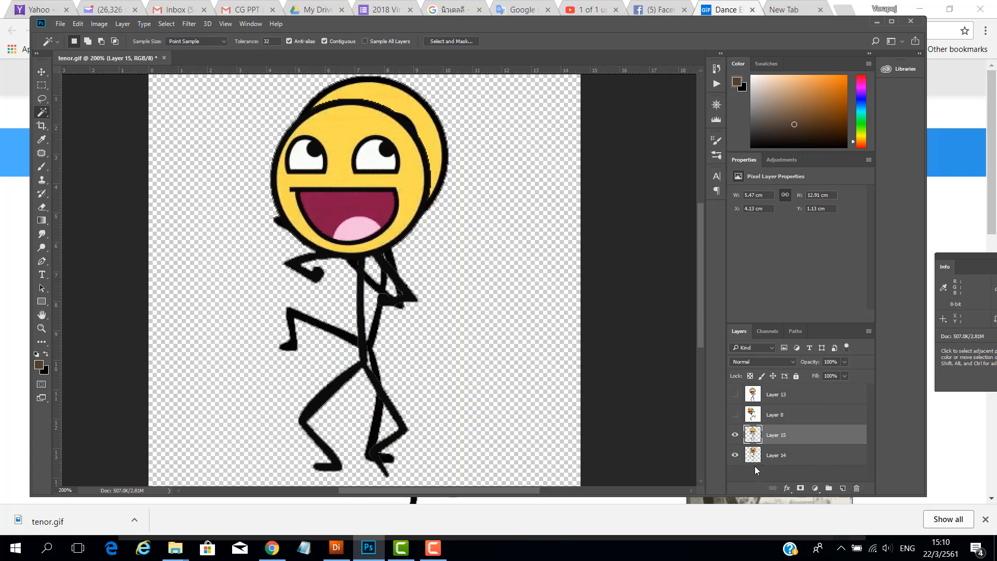
Step: Hide both cut-out figure layers, Layer 14 and Layer 15
left_click(734, 455)
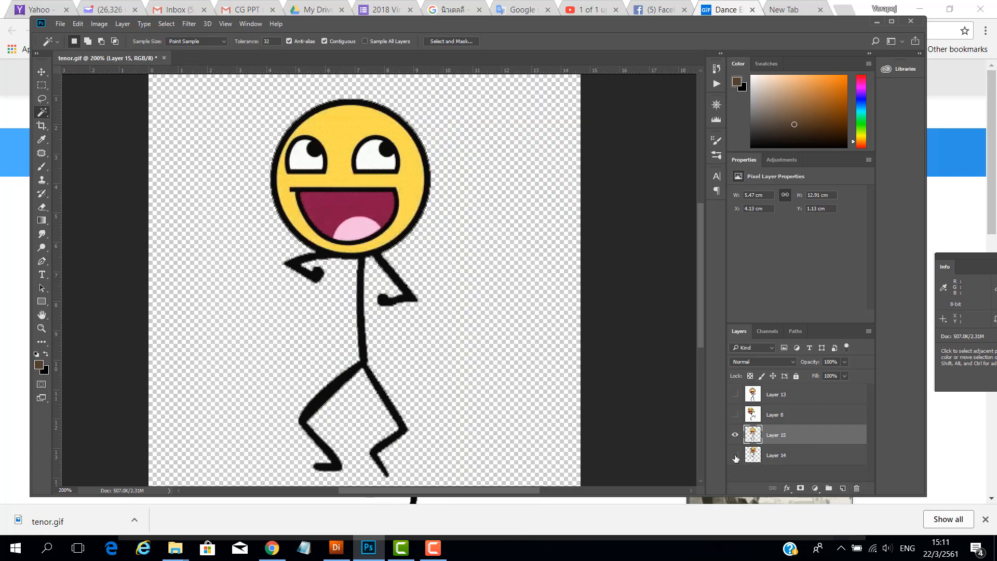
left_click(735, 435)
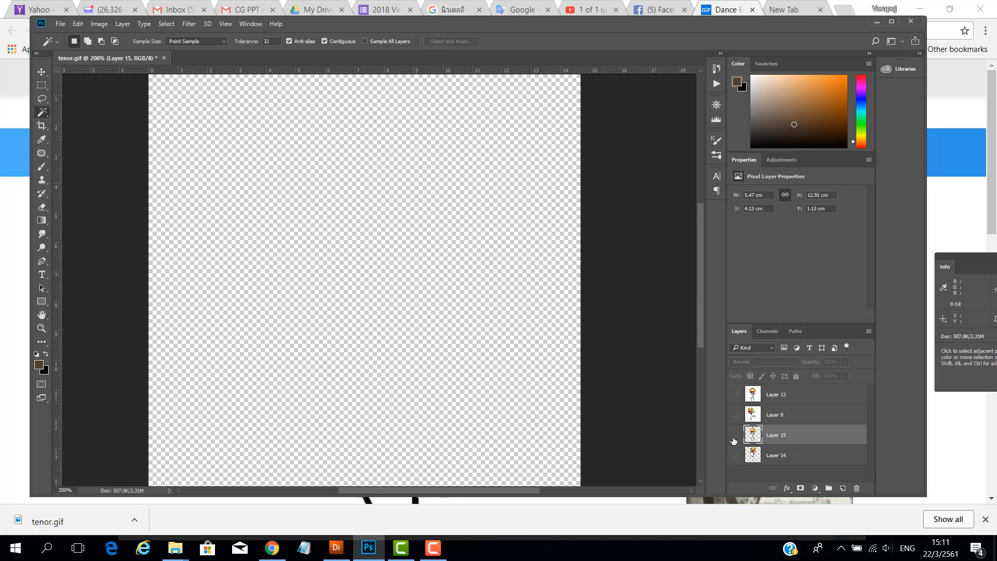
left_click(735, 435)
left_click(734, 438)
Step: Show Layer 8 and select its white background with the Magic Wand
left_click(757, 421)
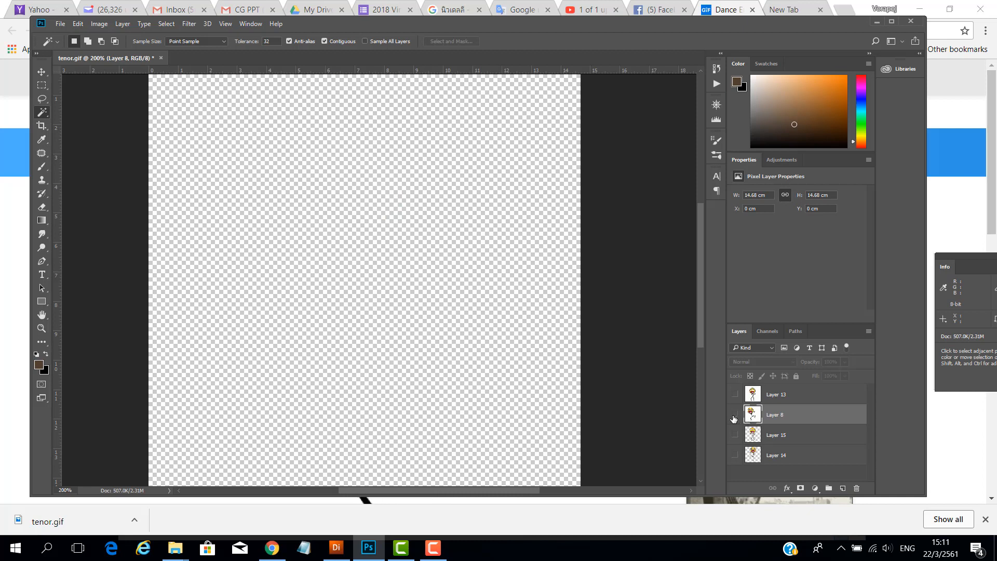
left_click(734, 415)
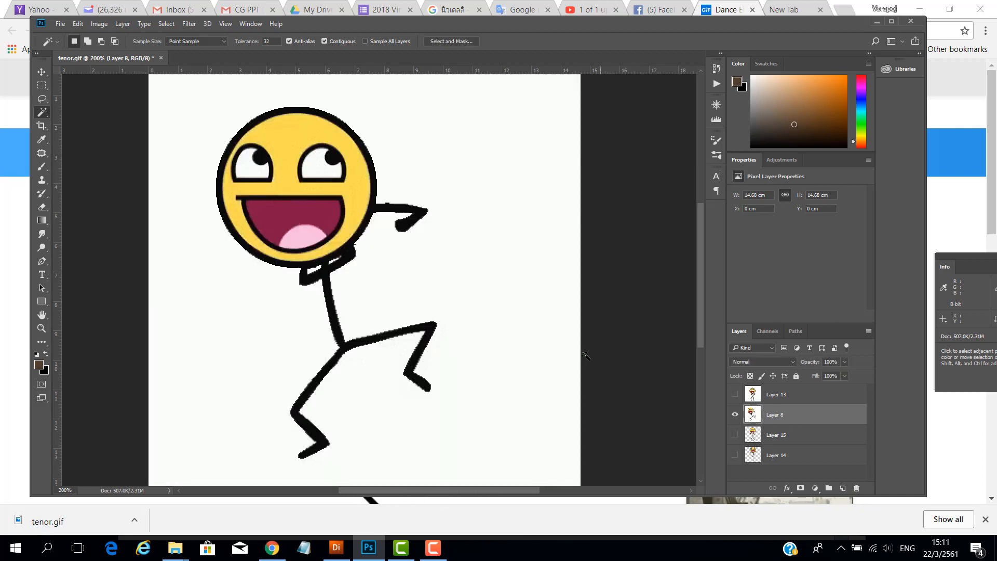
left_click(514, 275)
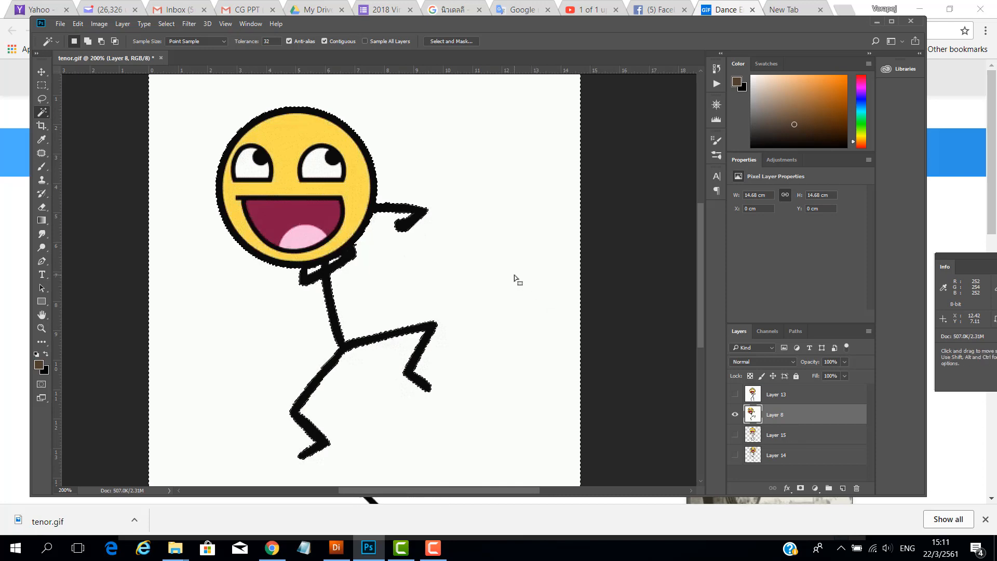
Step: Add the two small white gaps enclosed by the bent arm under the face to the background selection
key("ctrl+space")
scroll(307, 276, "up", 4)
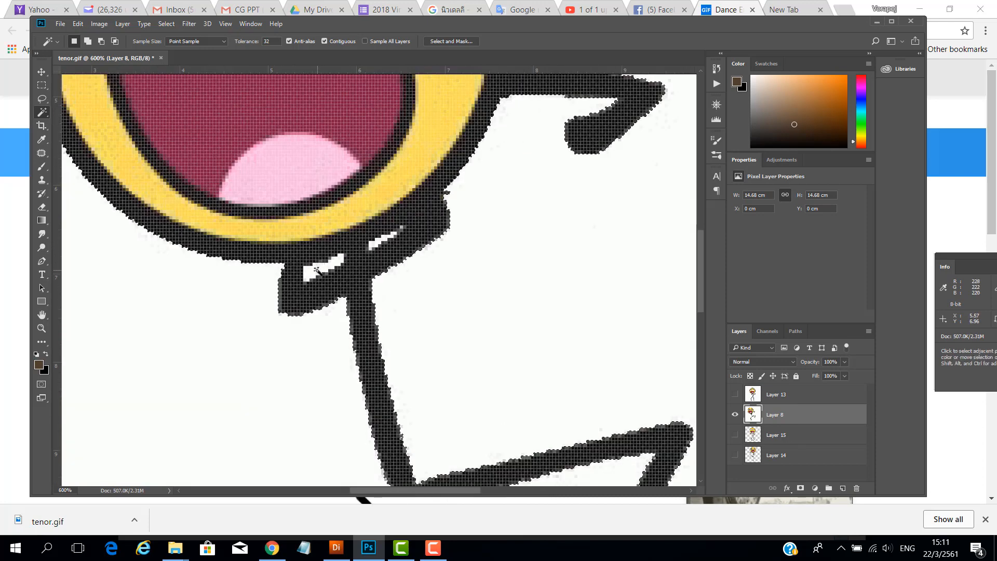
key("shift")
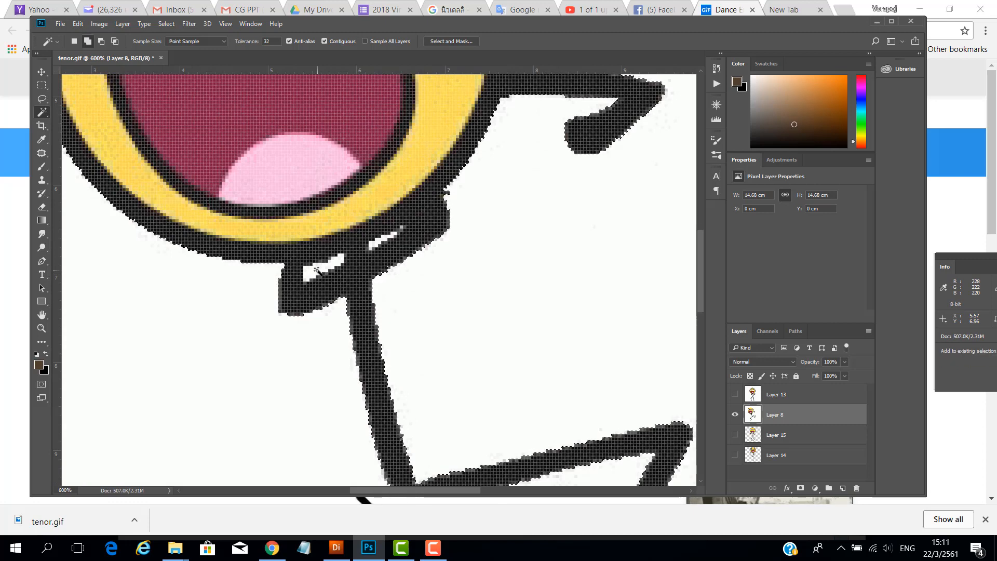
left_click(316, 270, "shift")
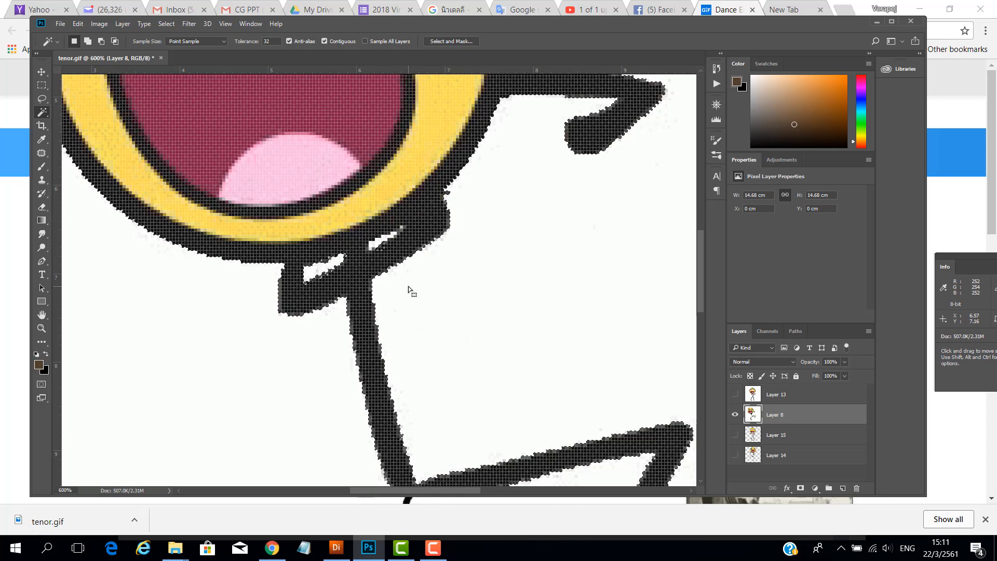
key("shift")
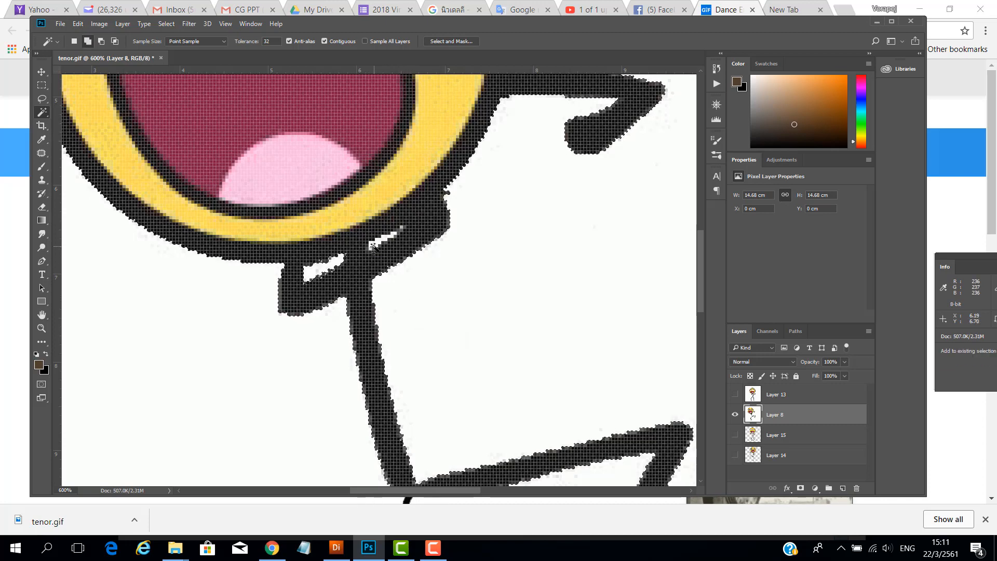
left_click(372, 246, "shift")
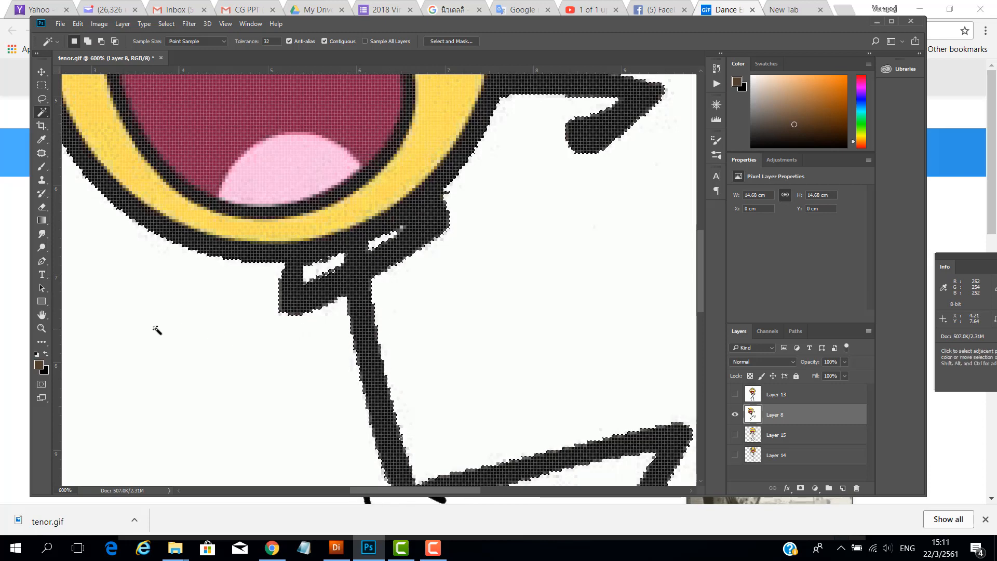
Step: Invert the selection to copy the Layer 8 figure to a new layer with Layer Via Copy, and delete the original Layer 8
double_click(42, 315)
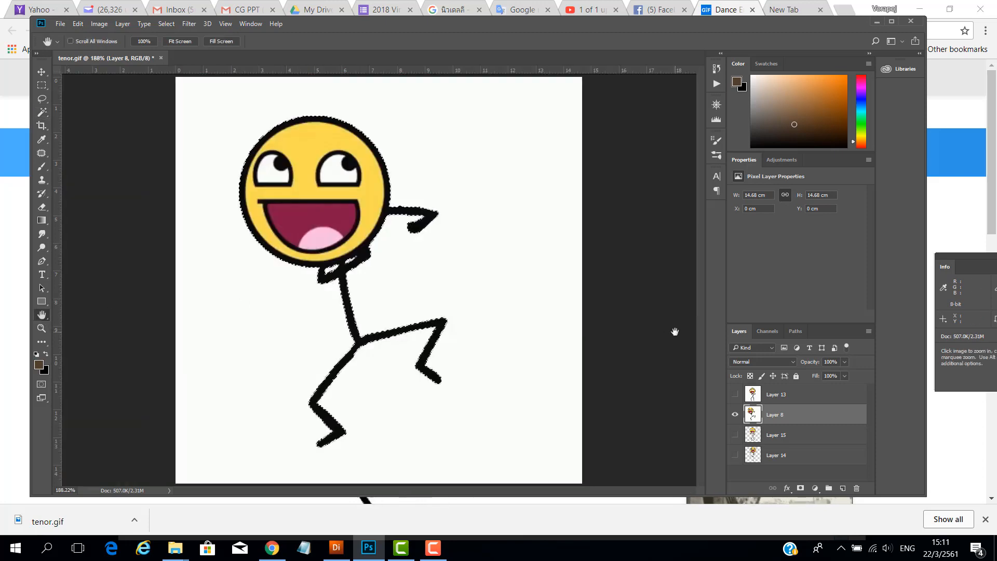
key("ctrl+j")
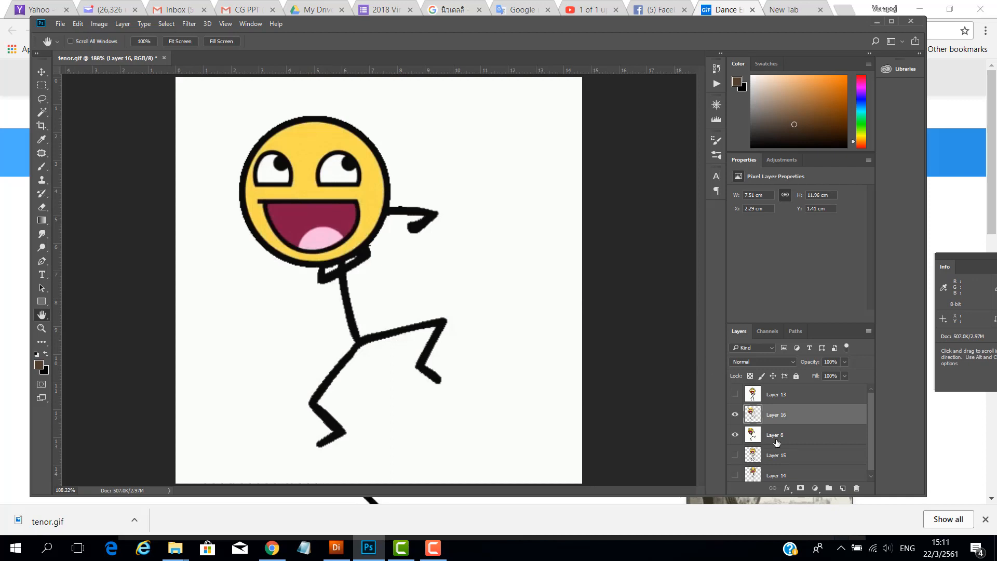
left_click_drag(789, 439, 857, 488)
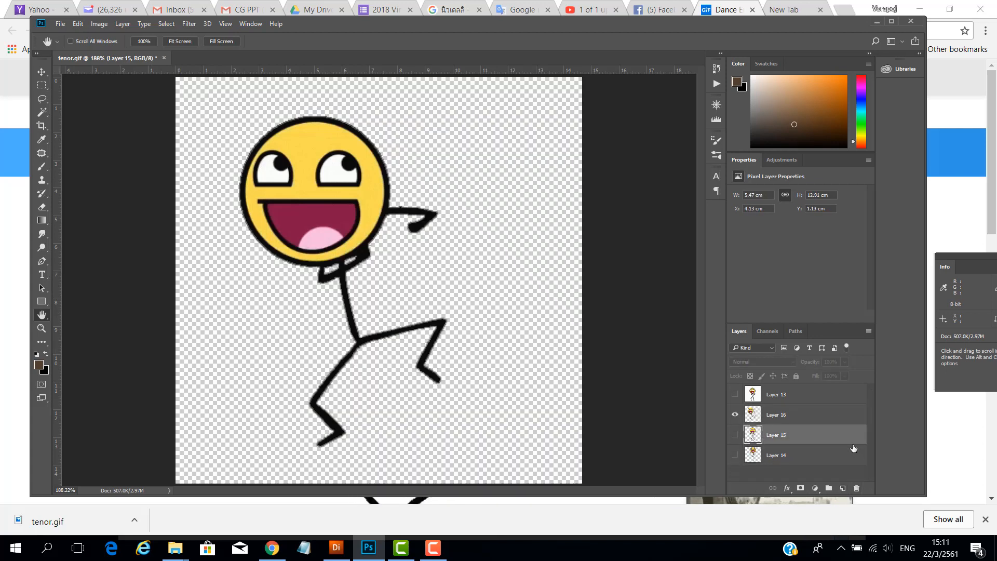
Step: Show only Layer 13 and select its emoji figure by picking the white background with the Magic Wand and inverting the selection
left_click(789, 397)
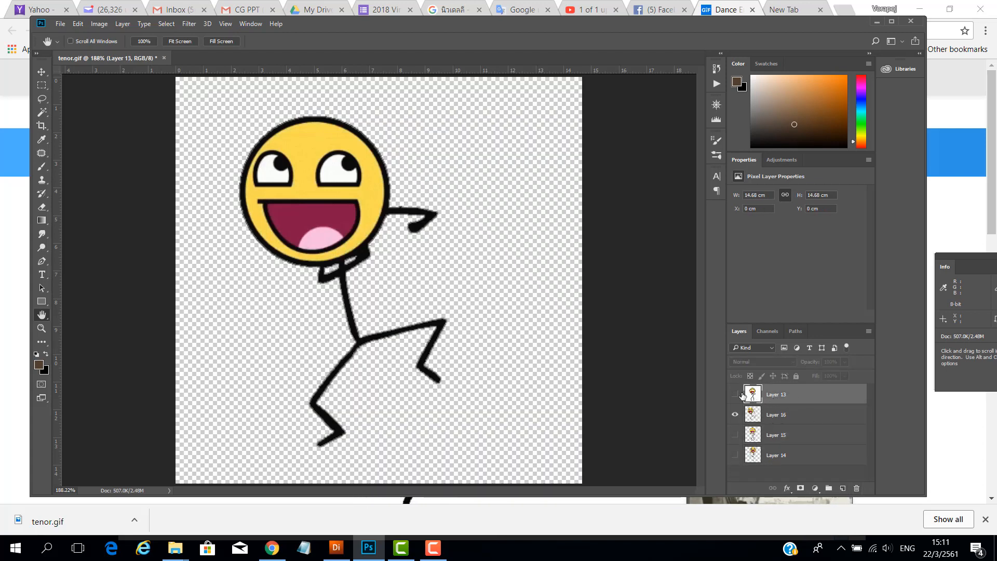
left_click(735, 394)
left_click(735, 415)
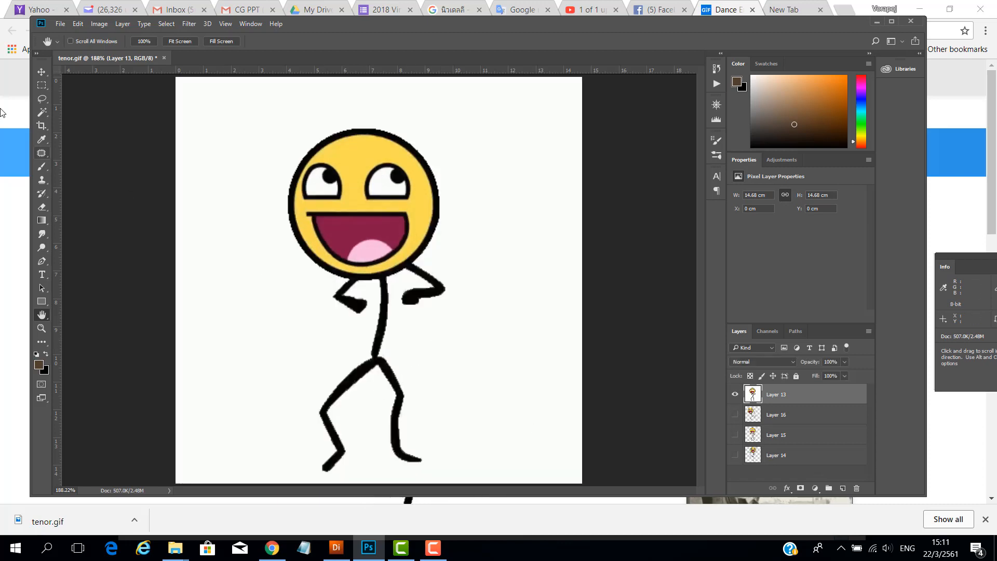
left_click(41, 117)
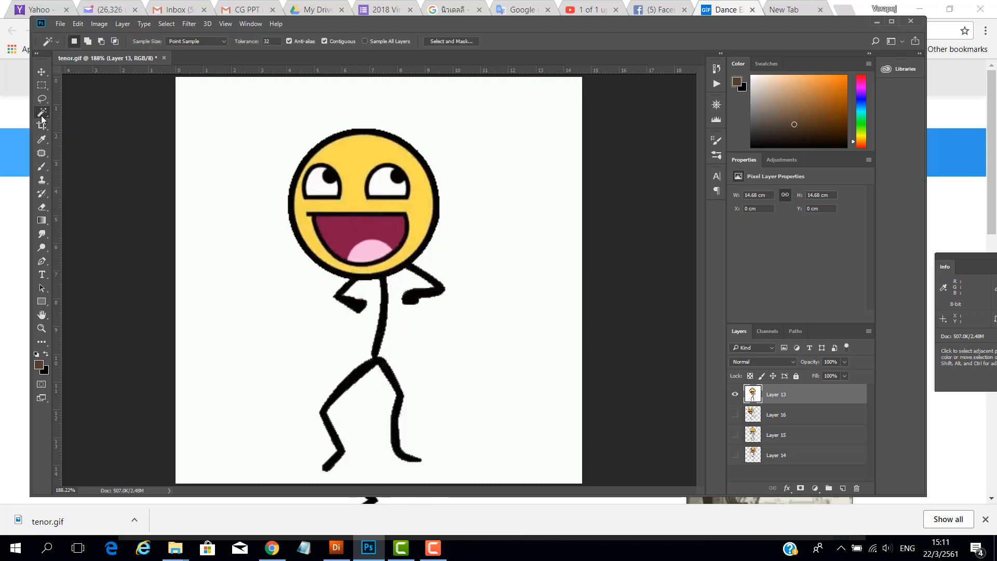
left_click(235, 150)
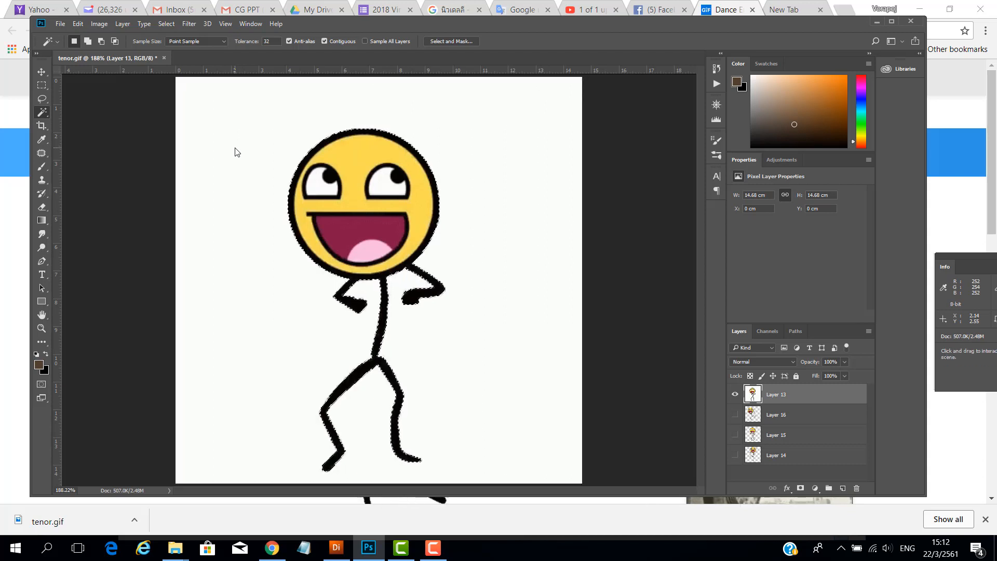
key("ctrl+shift+i")
Step: Copy the figure selected on Layer 13 to a new layer with Layer Via Copy and delete the original Layer 13
key("ctrl+j")
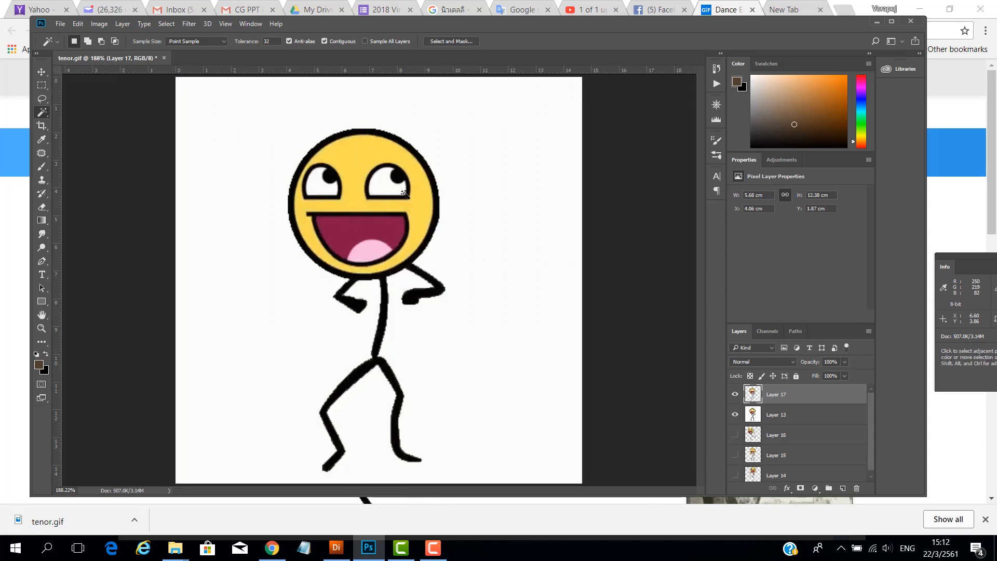
left_click_drag(812, 418, 857, 489)
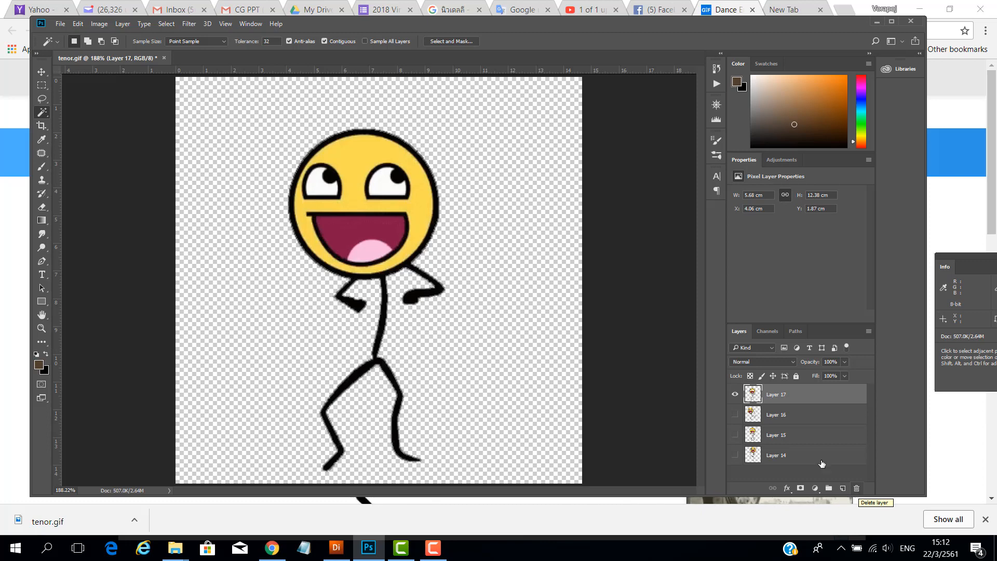
Step: Hide the cut-out Layer 17, and show and select Layer 14 instead
left_click(735, 394)
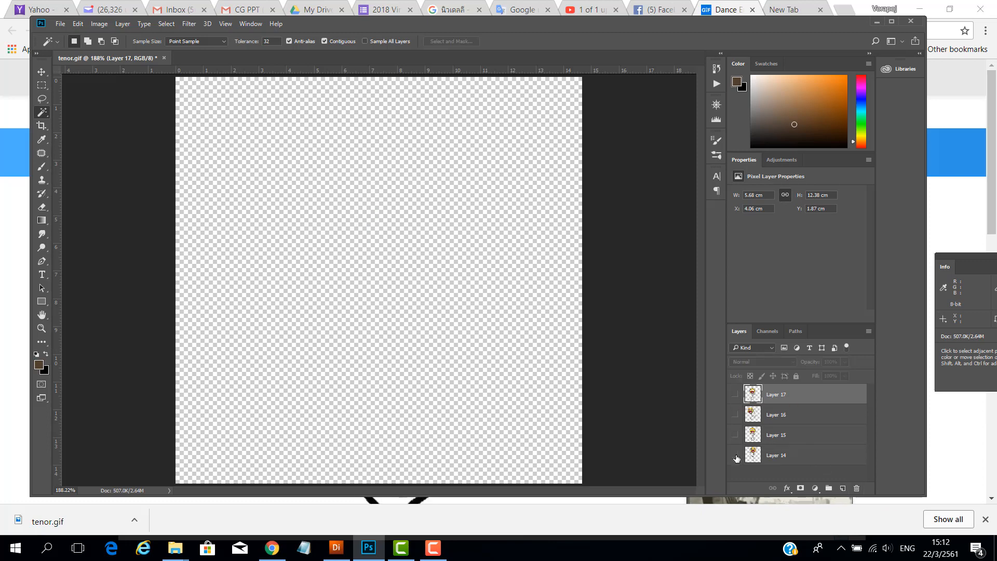
left_click(734, 455)
left_click(777, 463)
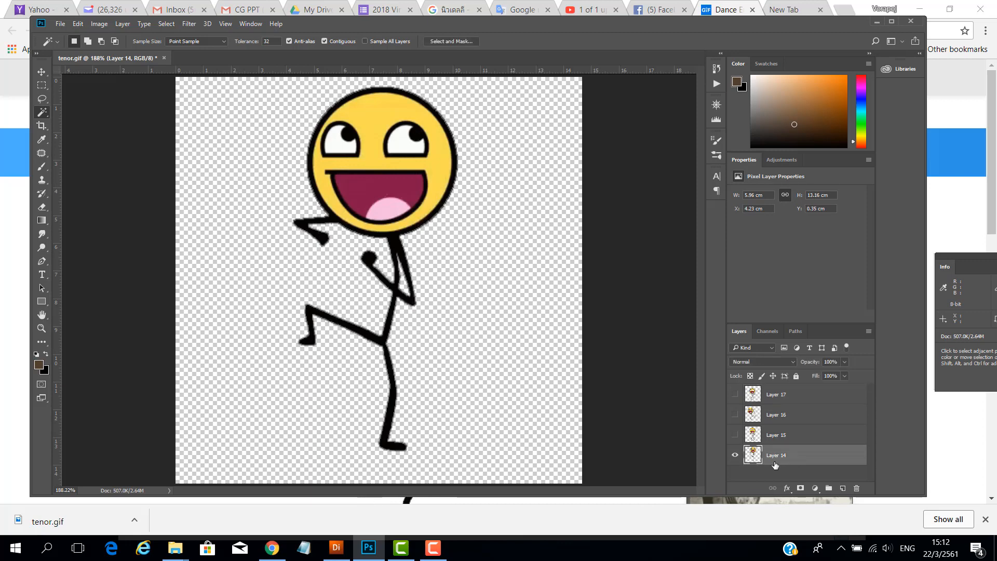
Step: Preview the dance frames by showing the cut-out layers alone one after another, ending on Layer 14
left_click(735, 435, "alt")
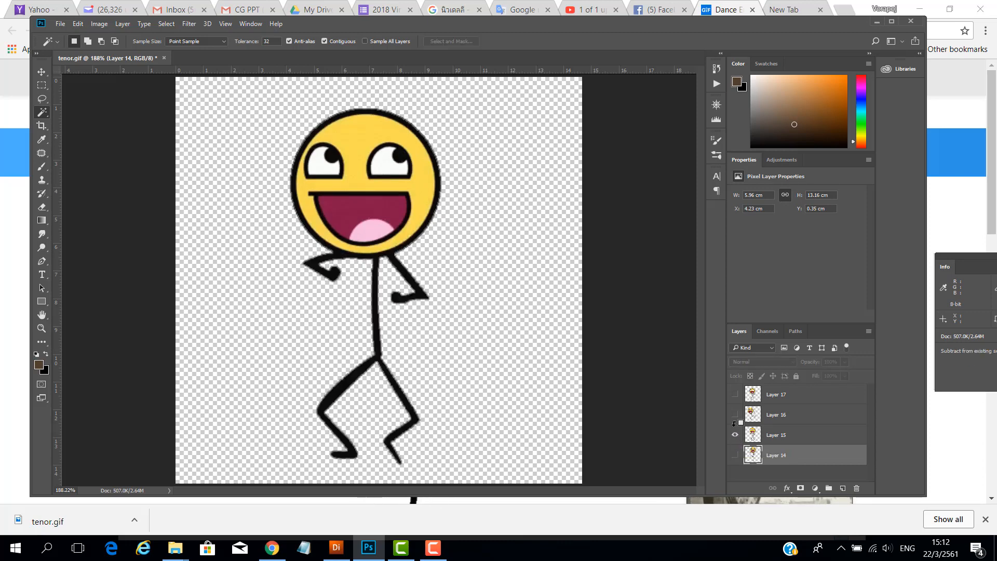
left_click(735, 394, "alt")
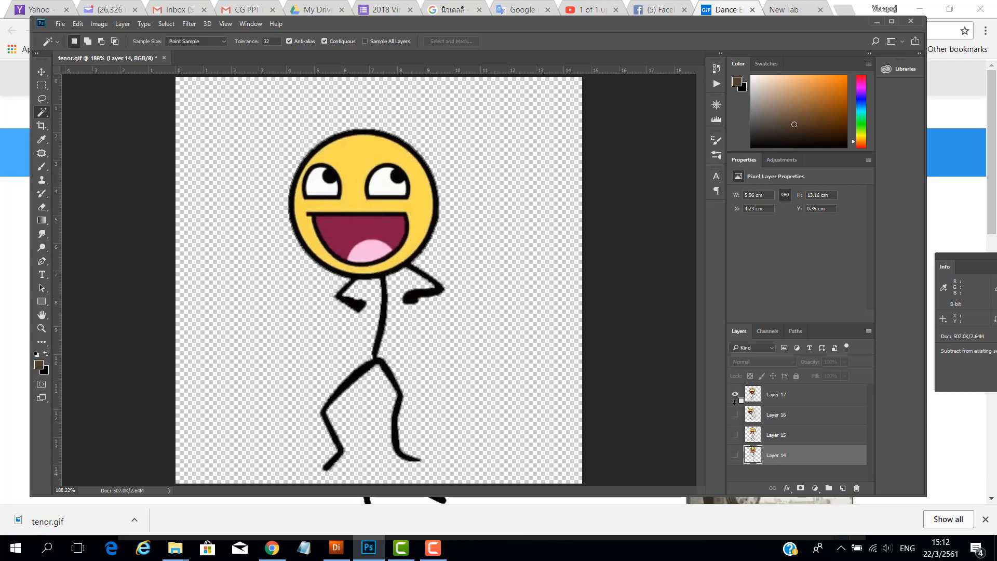
left_click(735, 415, "alt")
left_click(735, 436, "alt")
left_click(735, 456, "alt")
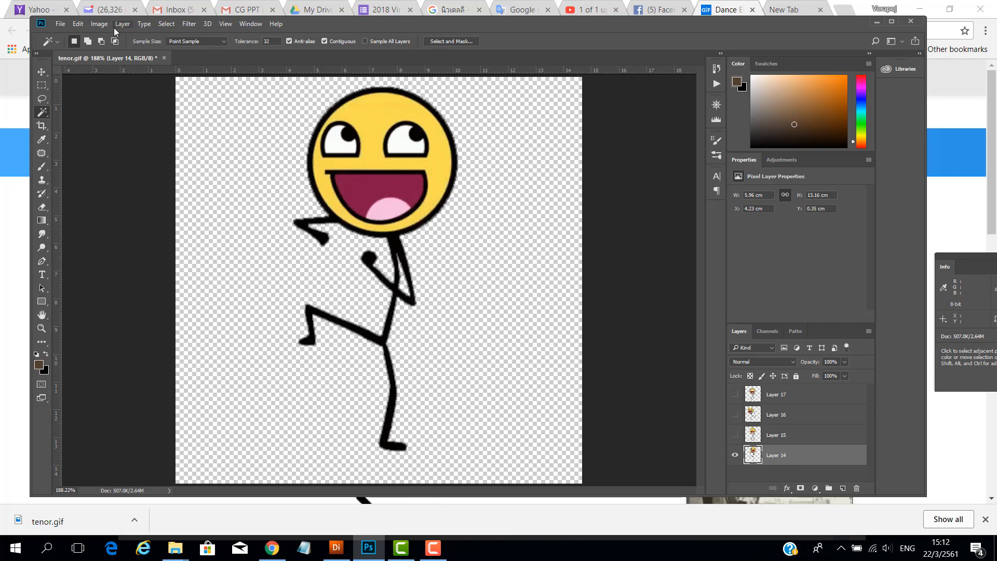
Step: Check the canvas dimensions in pixels in the Canvas Size settings
left_click(100, 24)
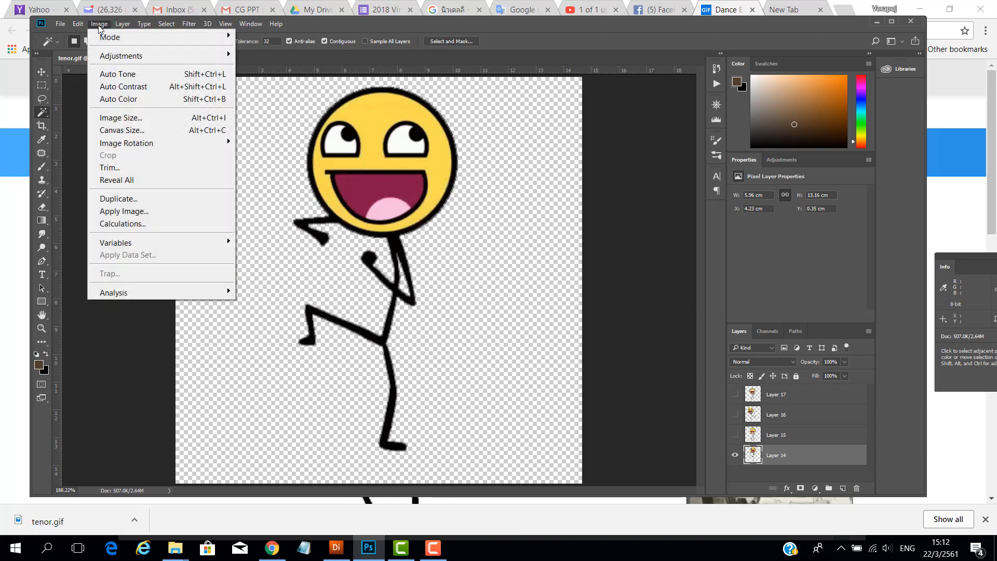
left_click(120, 130)
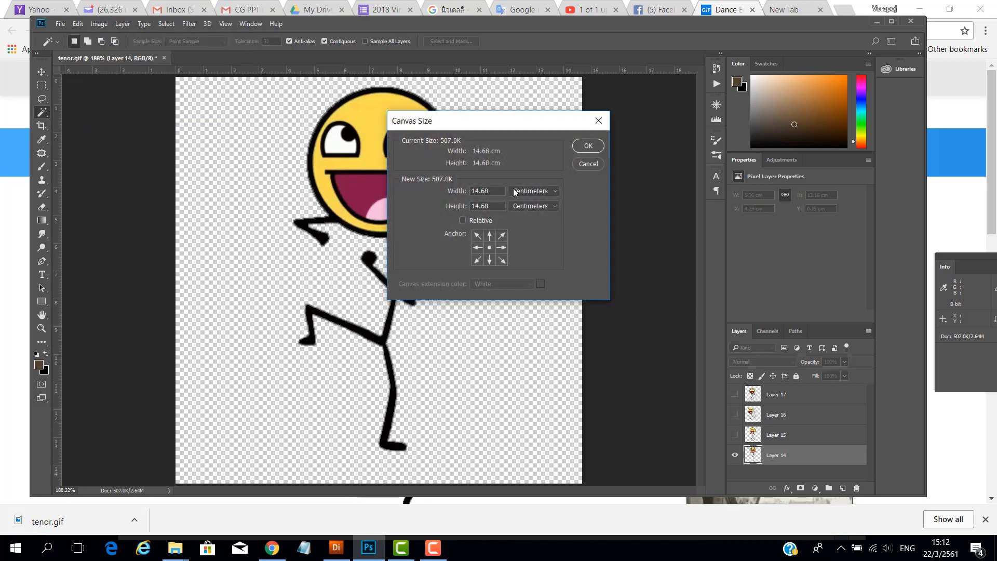
left_click(530, 191)
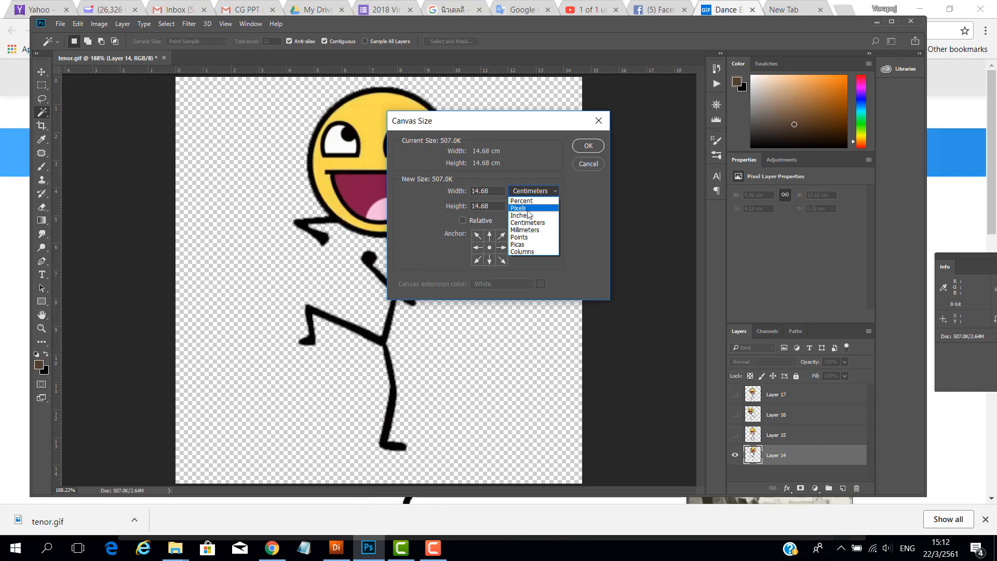
left_click(527, 208)
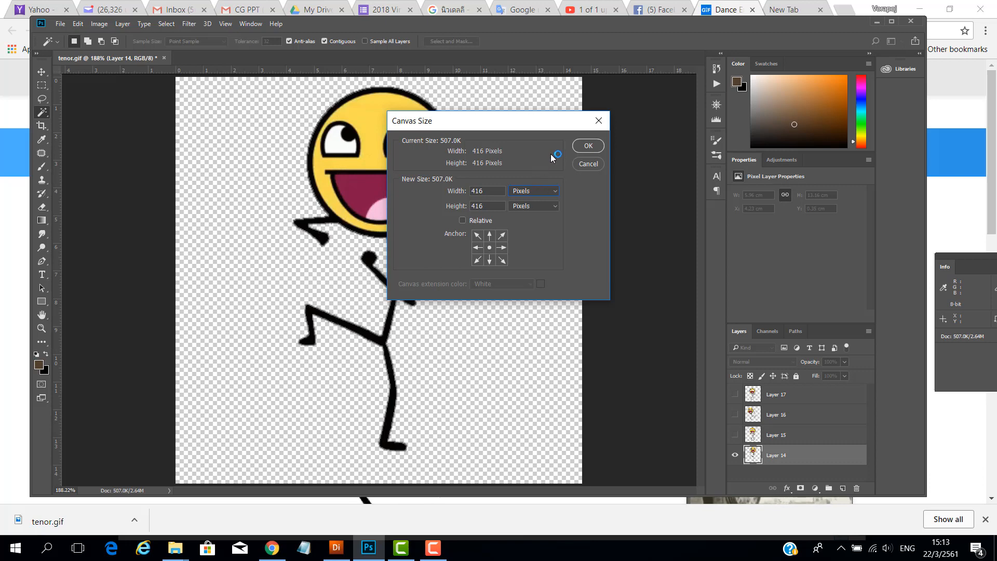
left_click(596, 148)
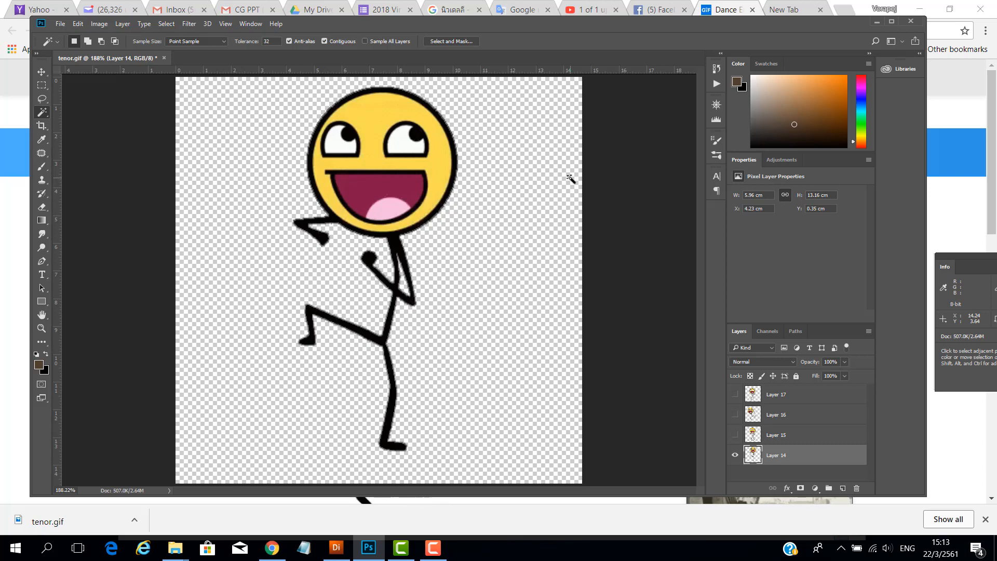
Step: Save the visible Layer 14 frame as tenor_01 in PNG format with the smallest file size
left_click(59, 25)
left_click(104, 168)
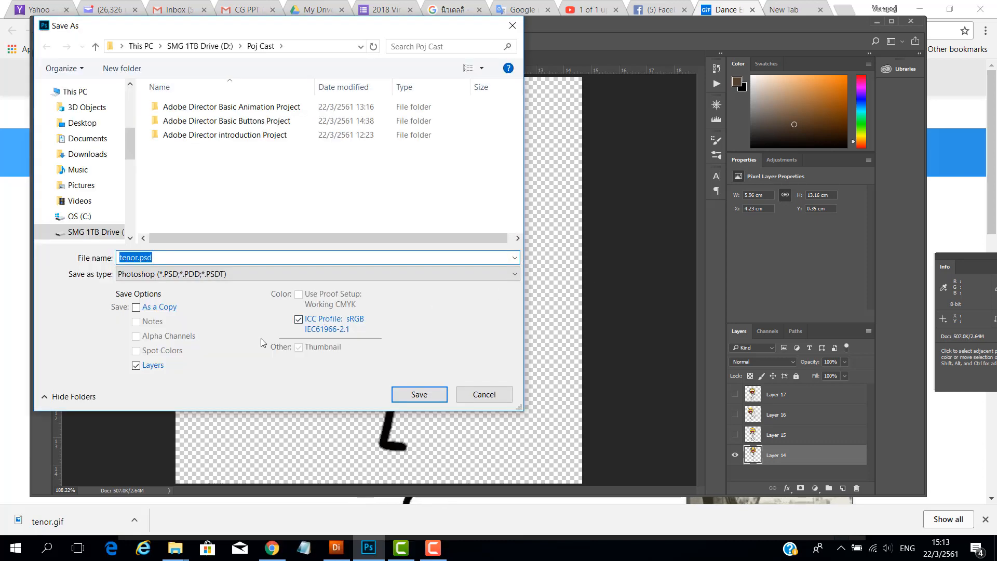
left_click(169, 257)
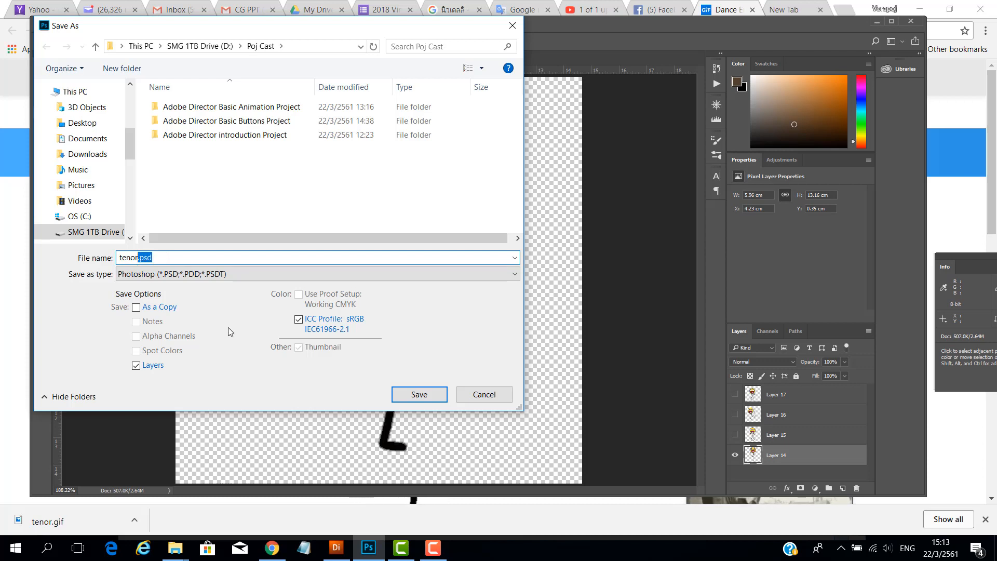
type("_")
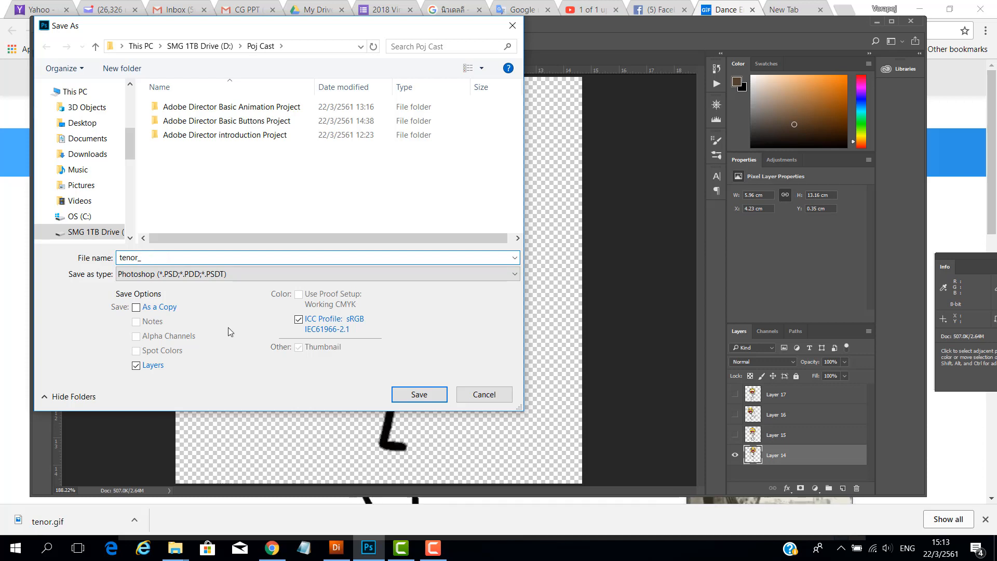
type("01")
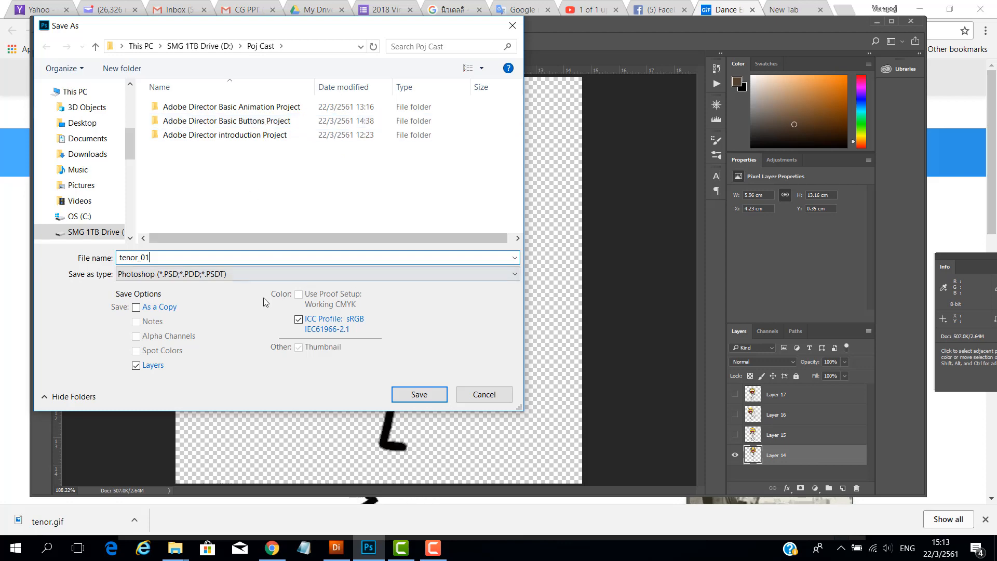
left_click(252, 274)
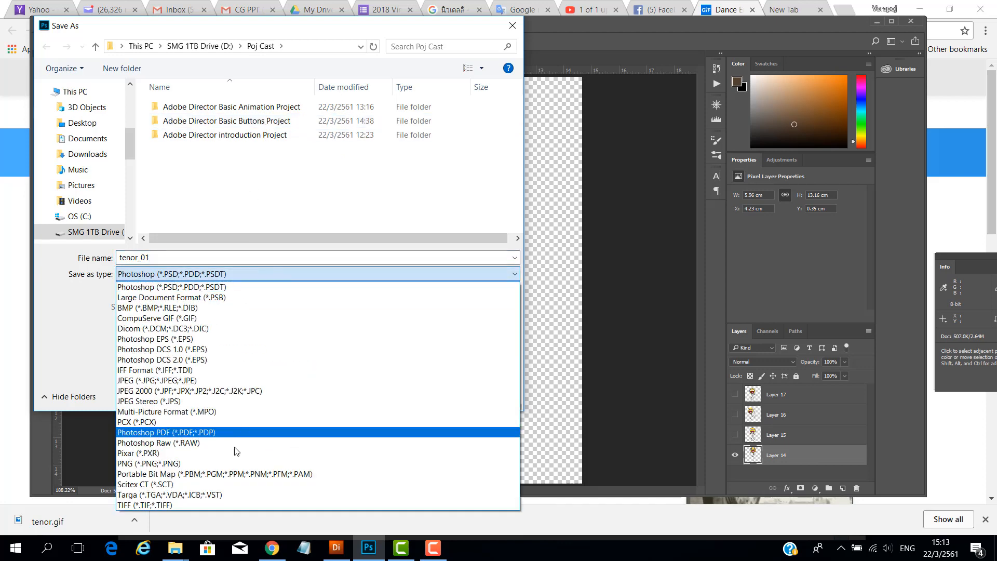
left_click(228, 472)
left_click(281, 274)
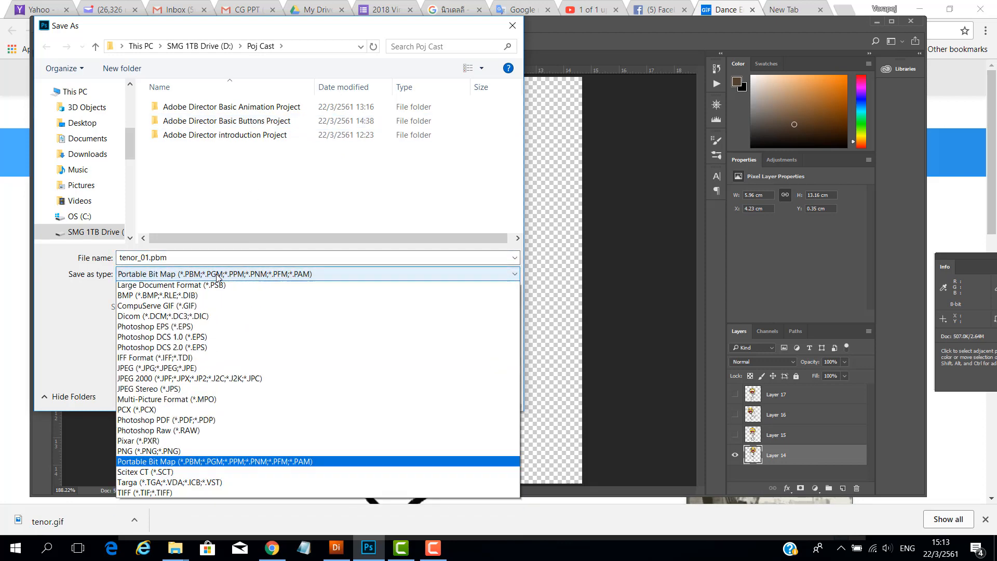
left_click(203, 464)
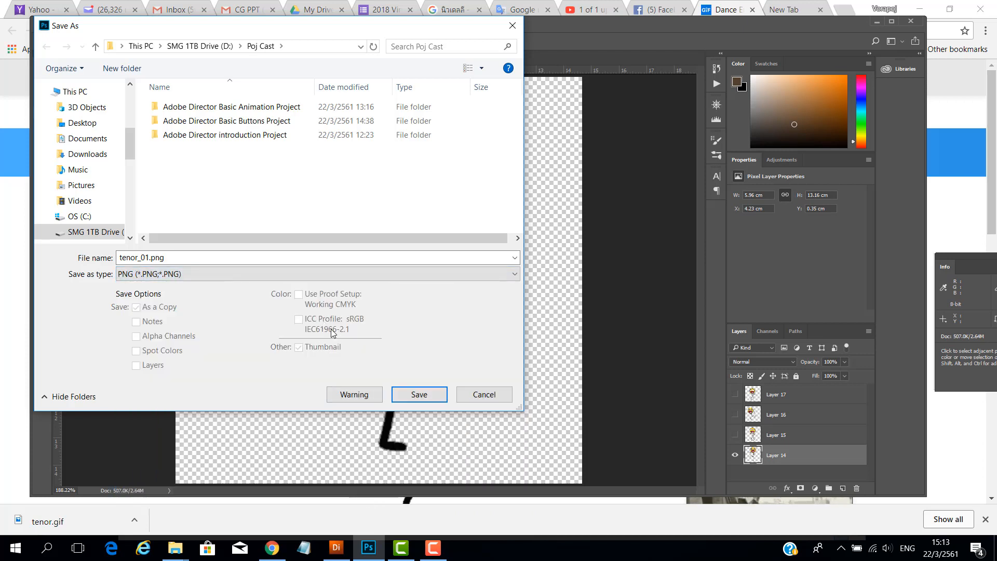
left_click(424, 396)
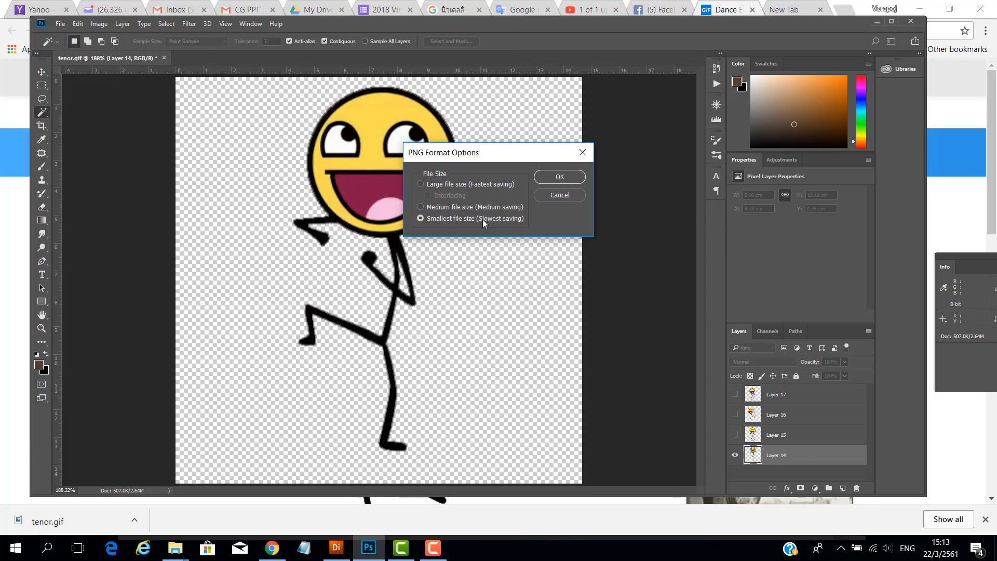
left_click(560, 178)
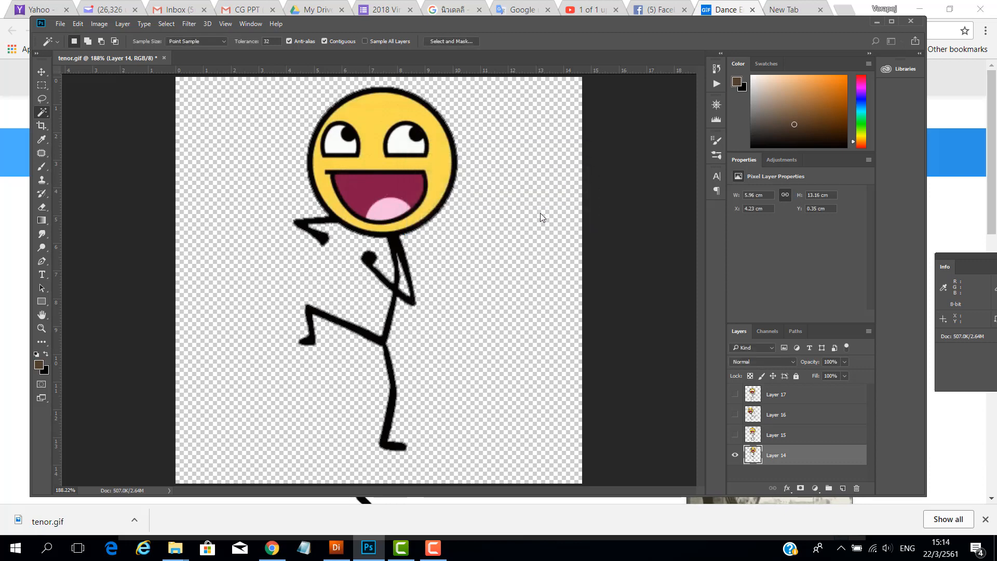
Step: Select and show Layer 15, and hide Layer 14 so only the second dance frame is visible
left_click(792, 438)
left_click(735, 434)
left_click(734, 455)
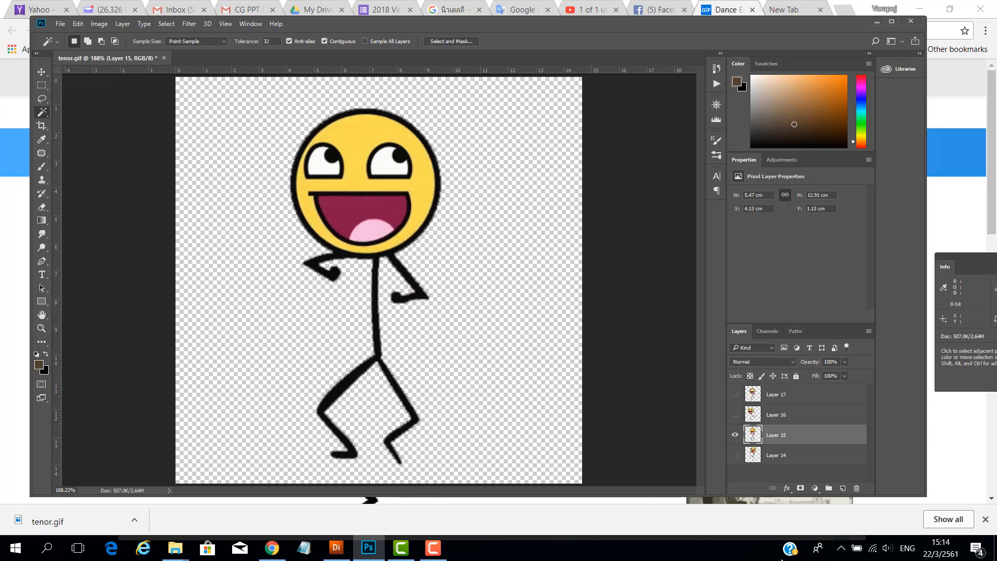
Step: Save the Layer 15 frame as tenor_02.png in PNG format with the smallest file size
left_click(60, 24)
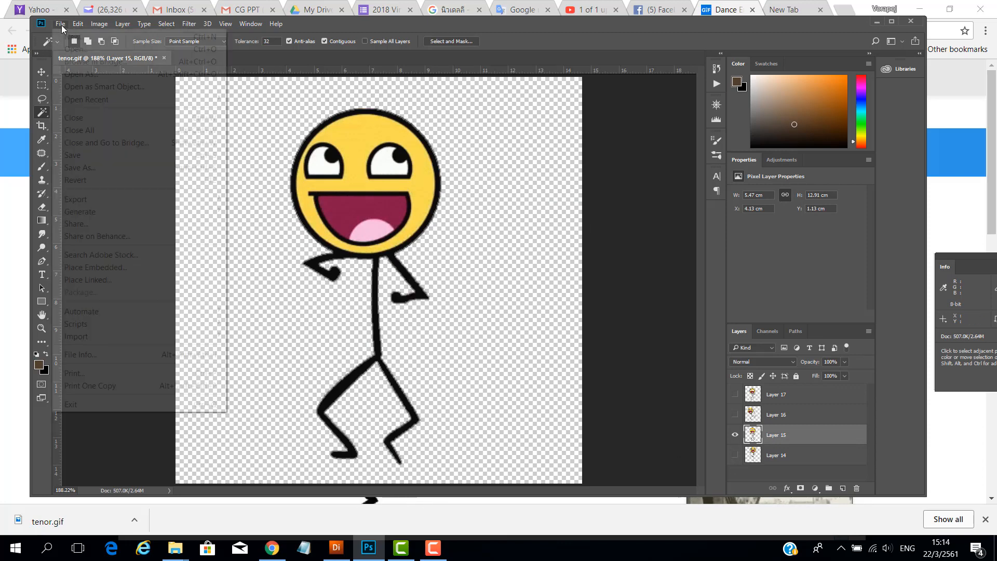
left_click(88, 166)
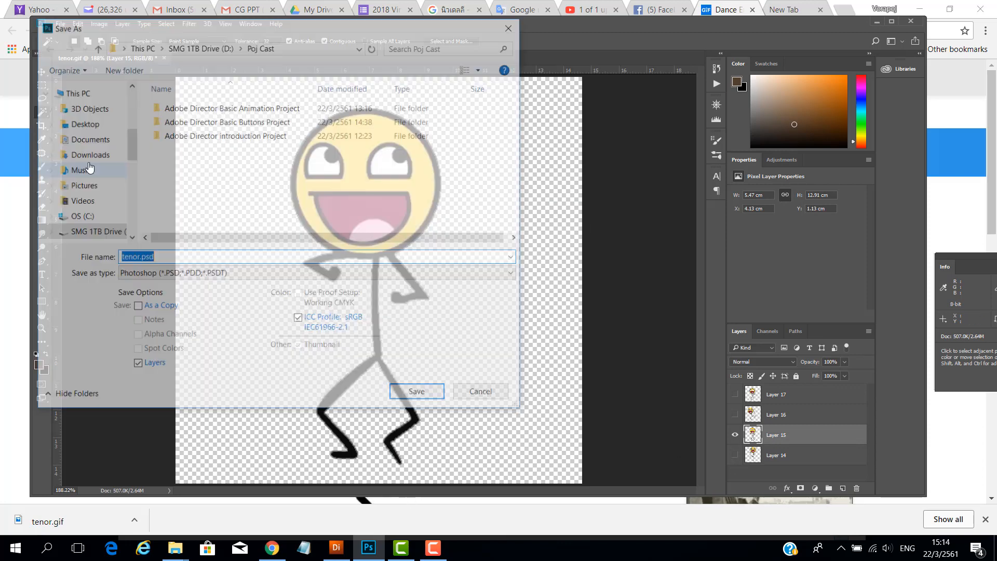
left_click(175, 278)
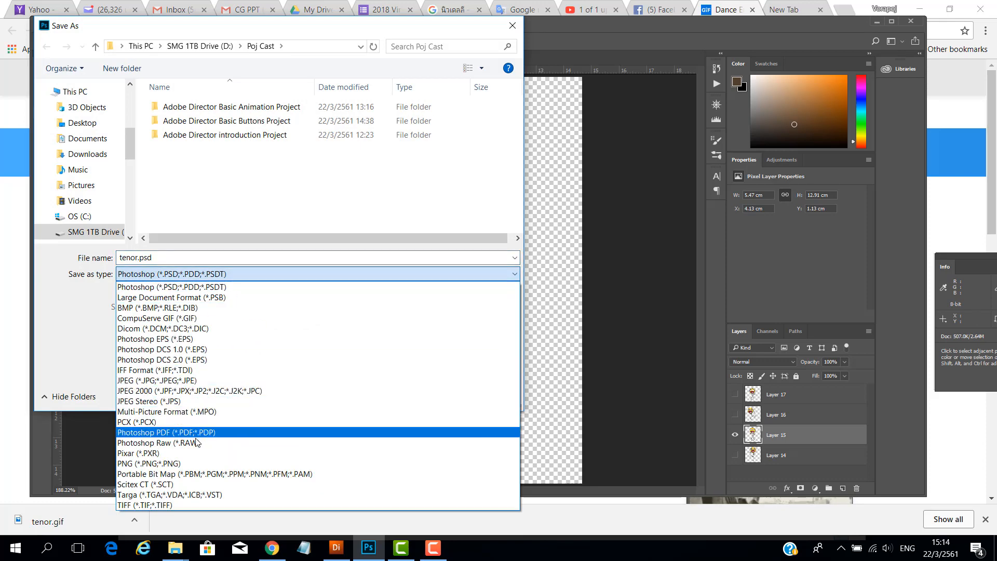
left_click(203, 463)
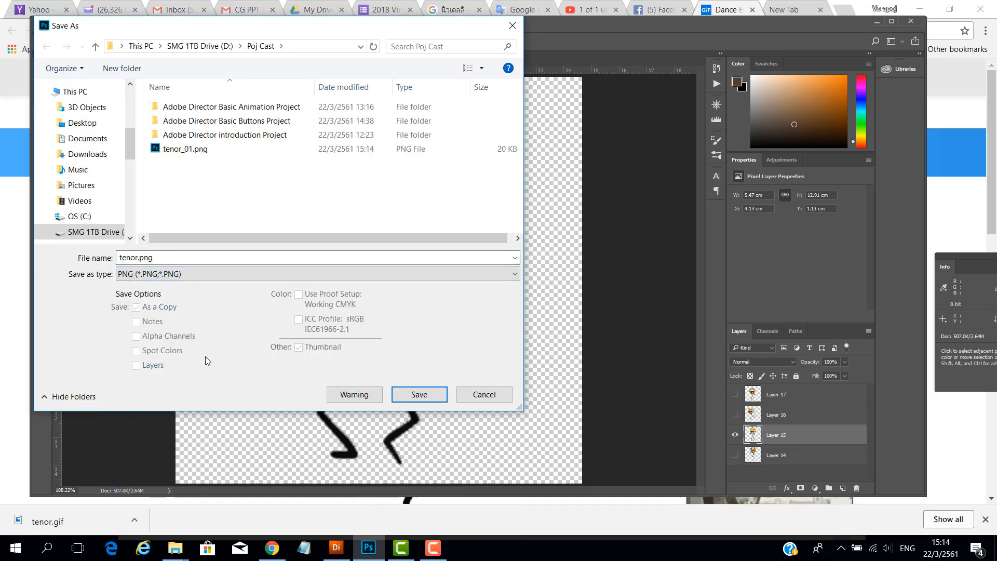
left_click(195, 151)
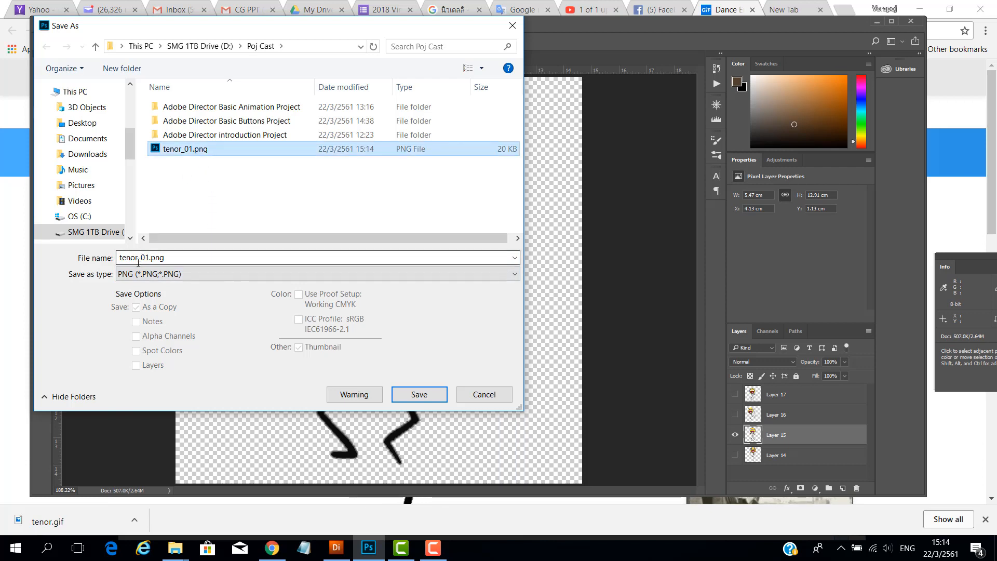
left_click(147, 259)
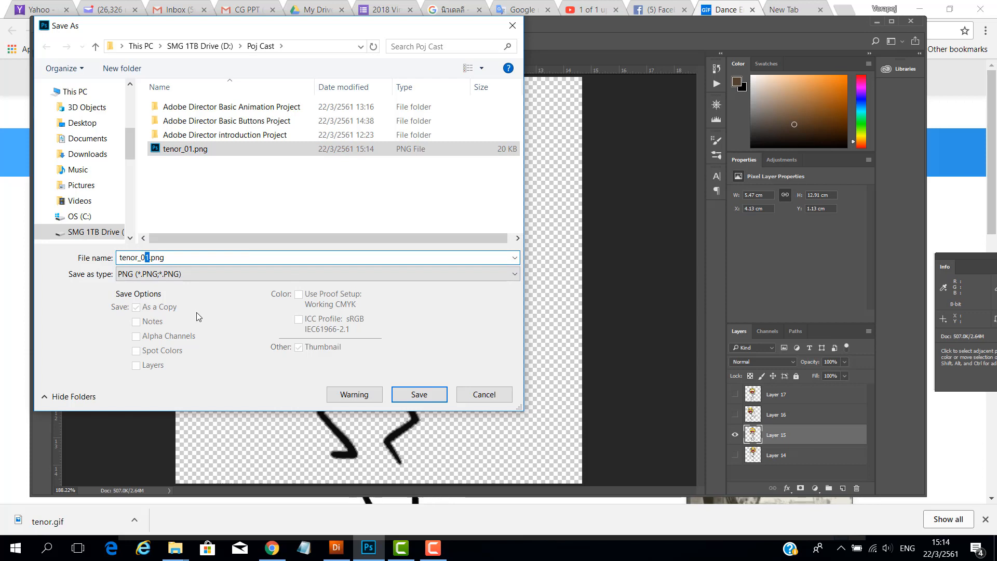
type("2")
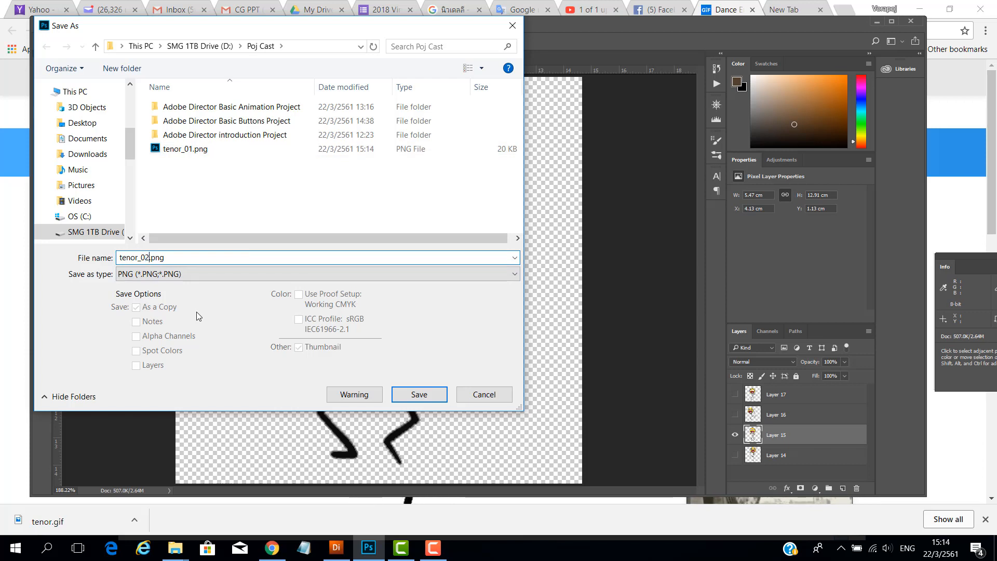
left_click(419, 393)
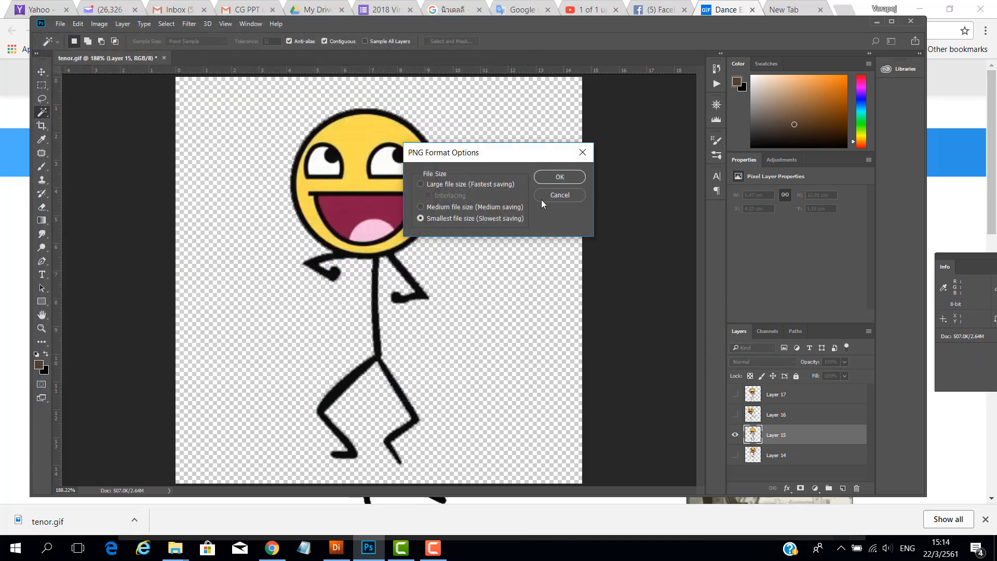
left_click(555, 176)
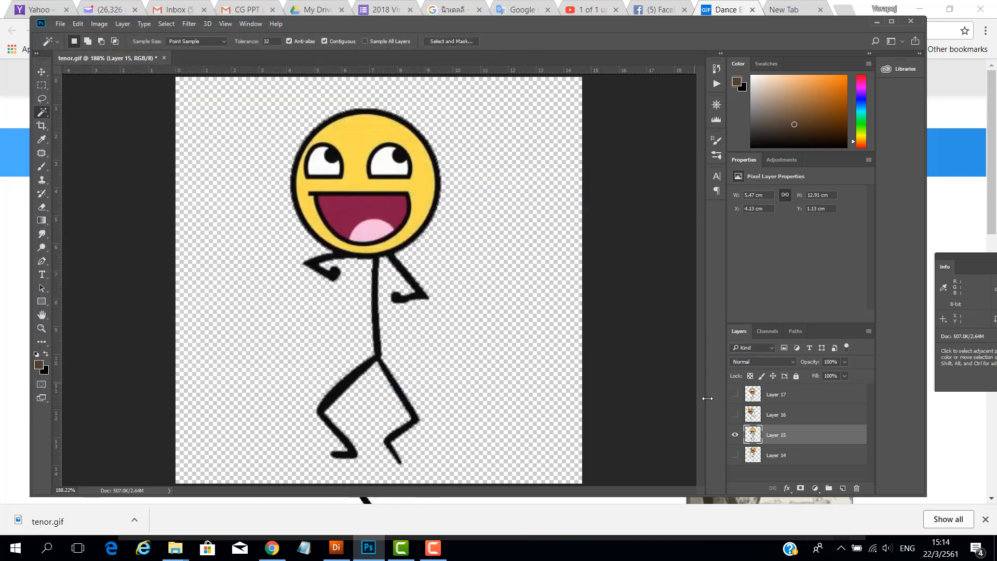
Step: Select and show Layer 16, and hide Layer 15 so only the third dance frame is visible
left_click(749, 423)
left_click(735, 415)
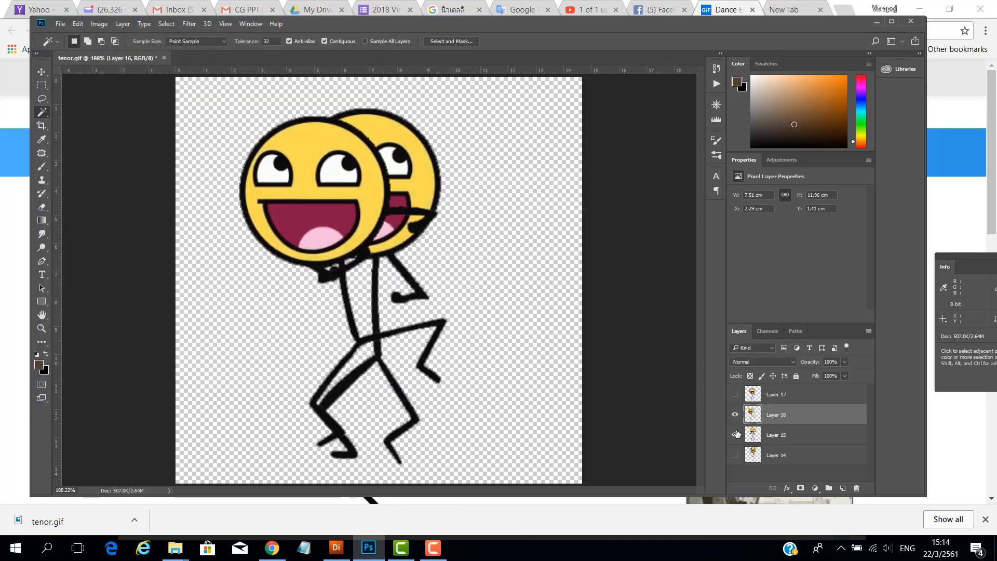
left_click(734, 435)
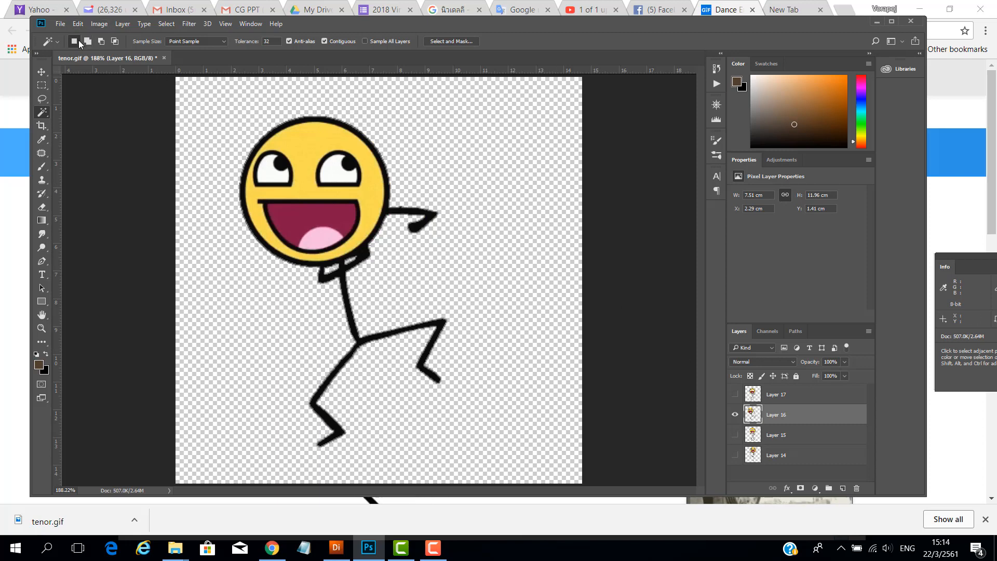
Step: Save the Layer 16 frame as tenor_03.png in PNG format with the smallest file size
left_click(61, 24)
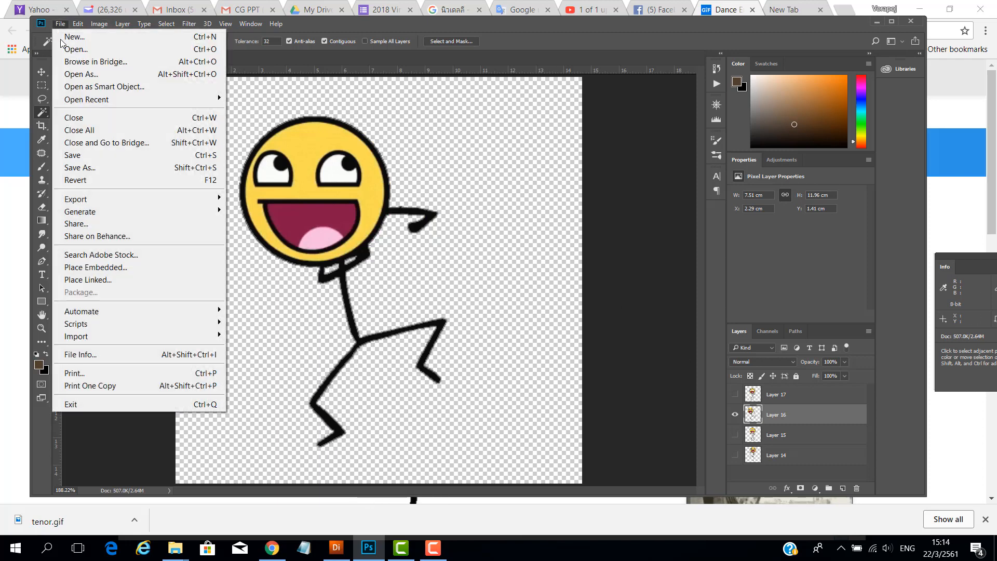
left_click(76, 168)
left_click(183, 274)
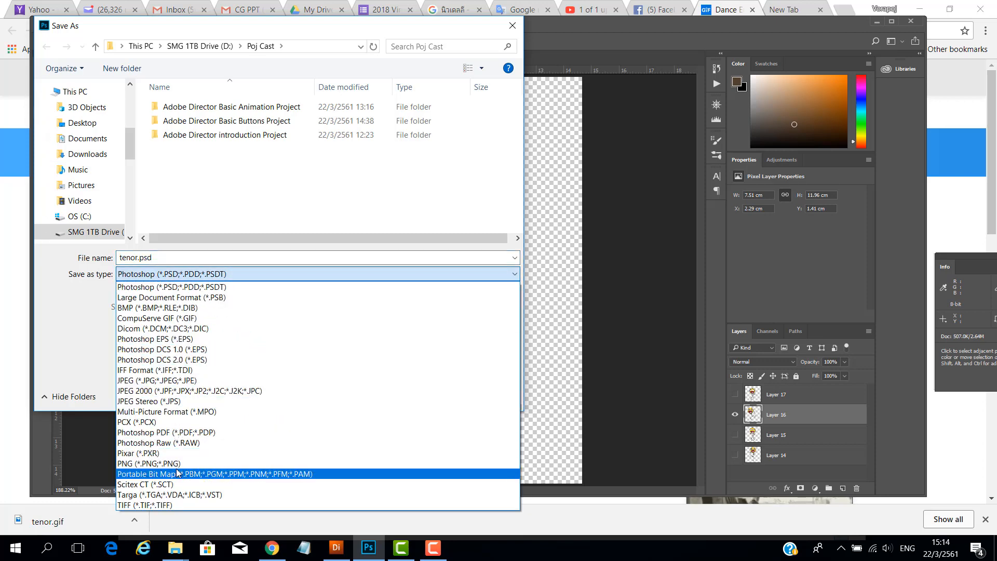
left_click(177, 462)
left_click(185, 163)
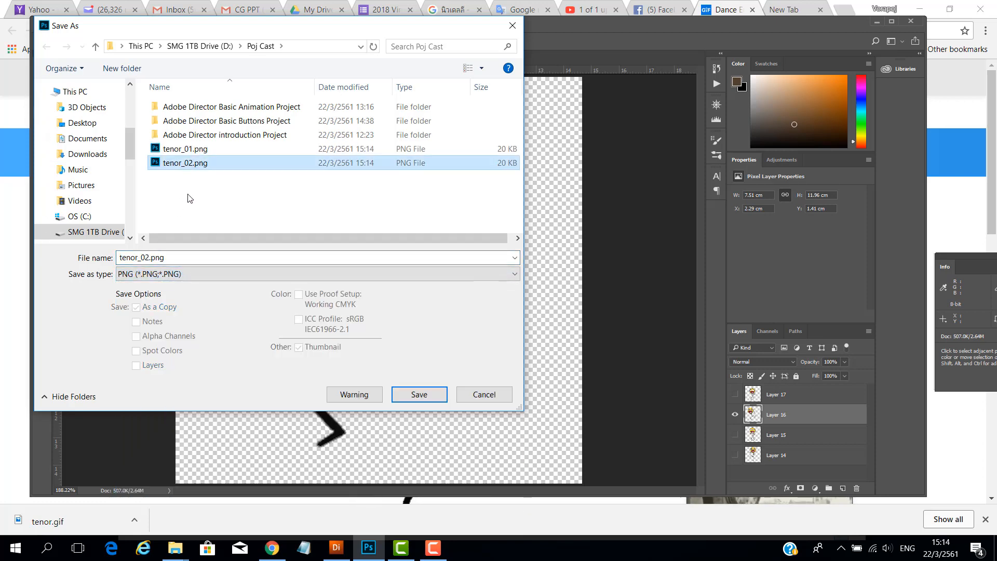
left_click(146, 258)
left_click(146, 258)
left_click_drag(147, 258, 149, 258)
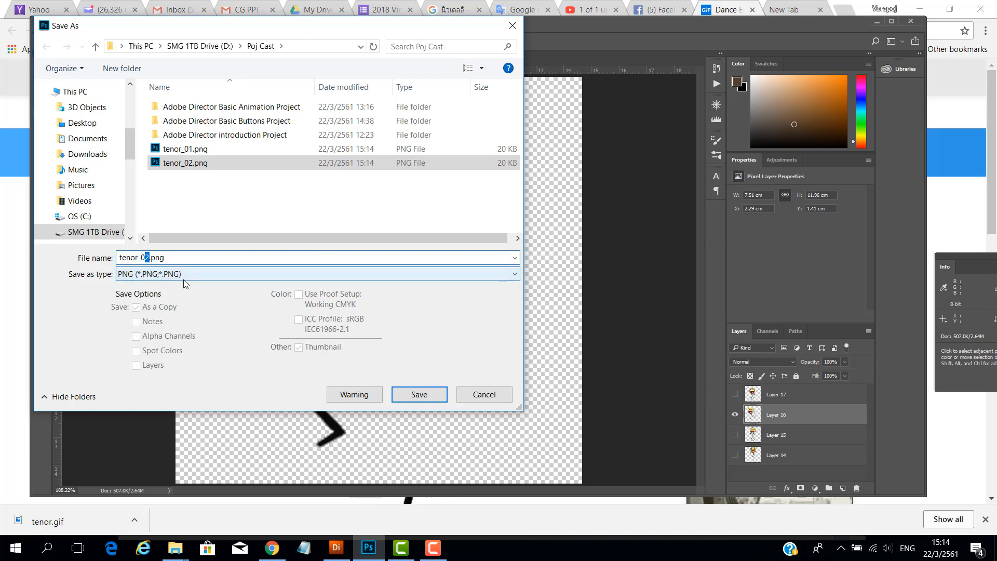
type("3")
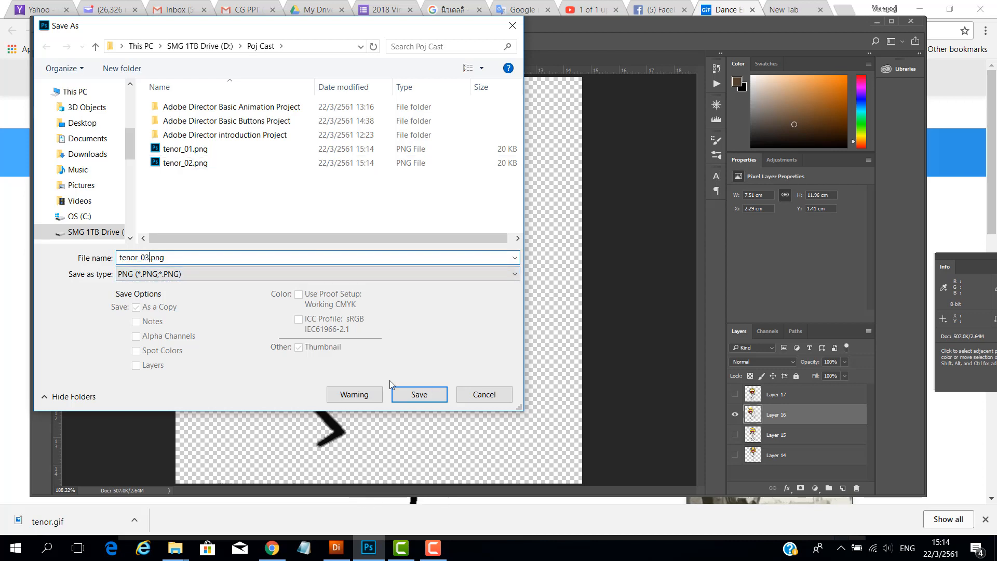
left_click(415, 396)
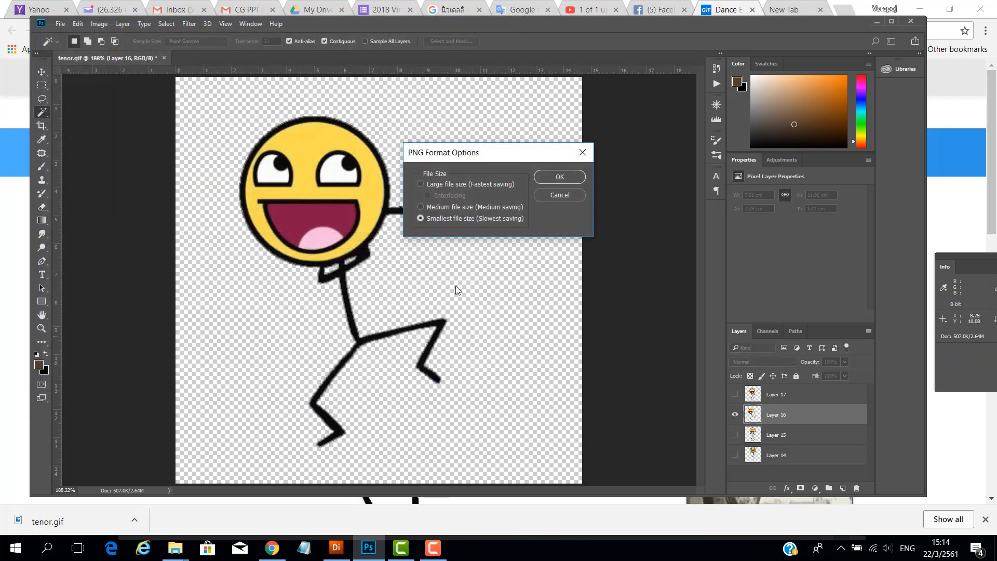
left_click(573, 177)
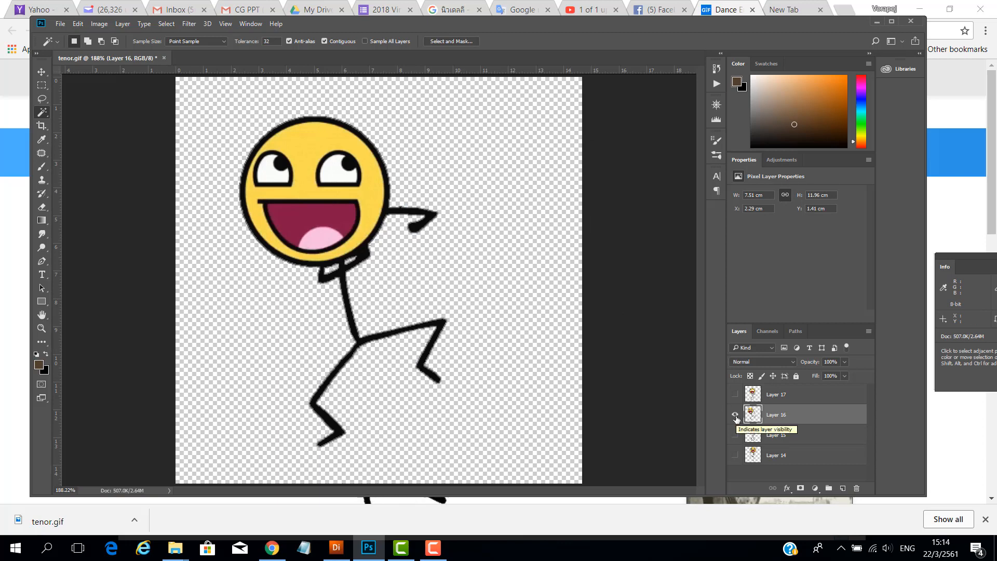
Step: Select and show Layer 17, and hide Layer 16 so only the fourth dance frame is visible
left_click(779, 395)
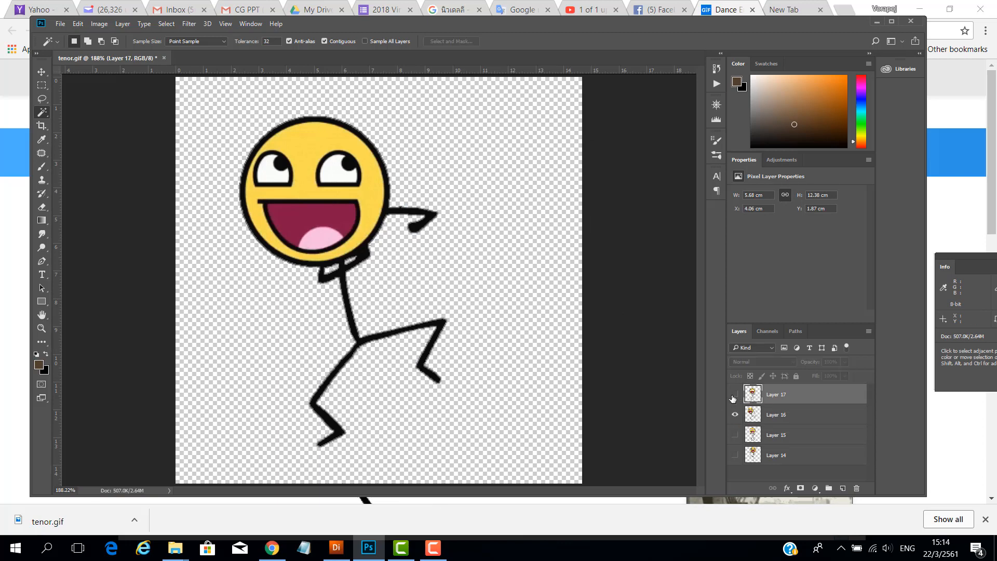
left_click(735, 394)
left_click(735, 415)
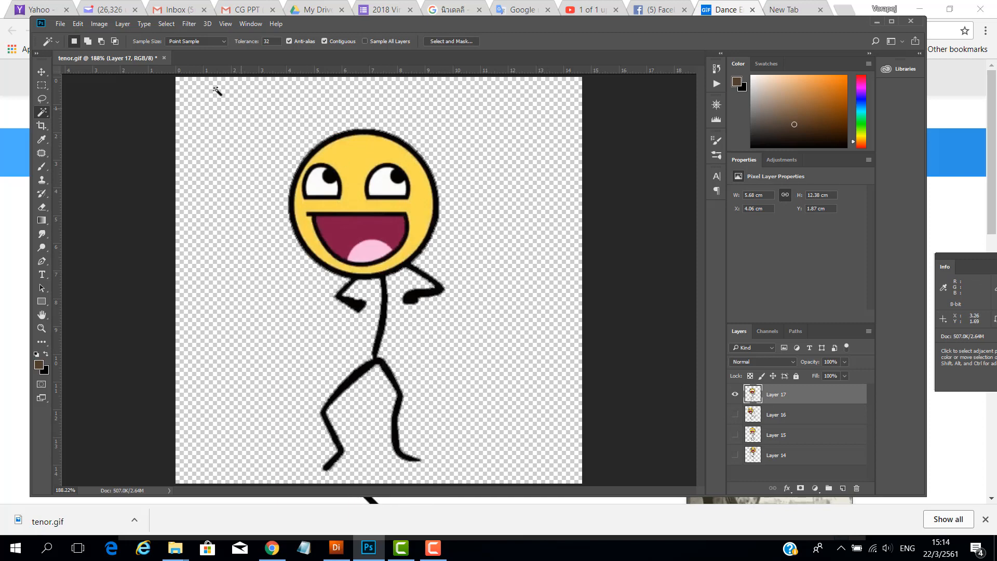
Step: Save the Layer 17 frame as tenor_04.png in PNG format in the Poj Cast folder
left_click(60, 24)
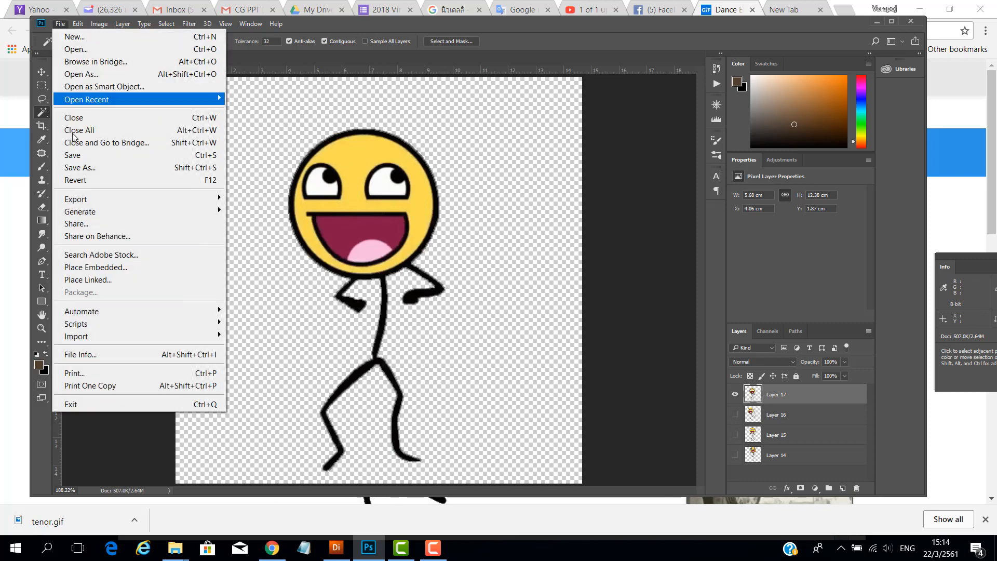
left_click(83, 167)
left_click(217, 275)
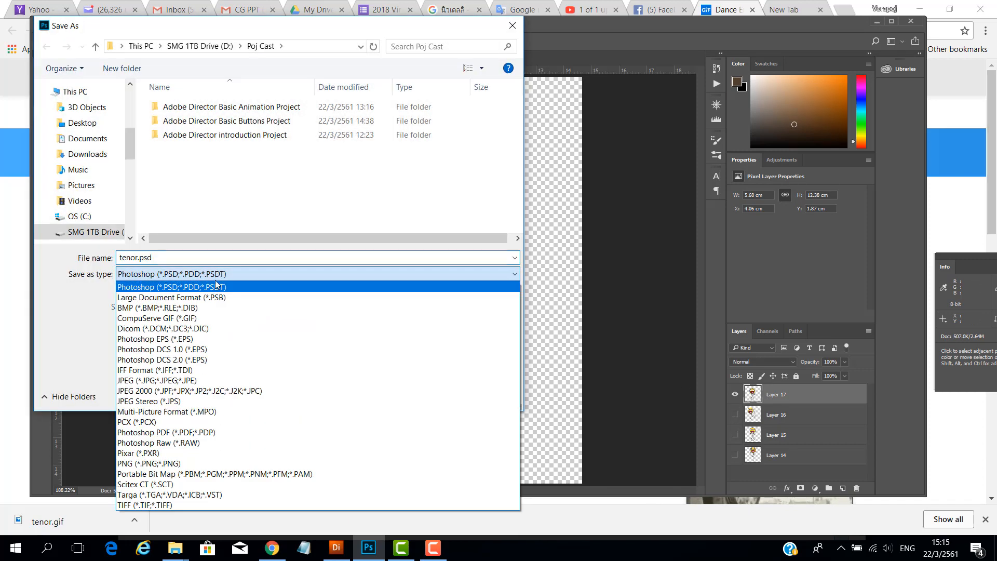
left_click(208, 464)
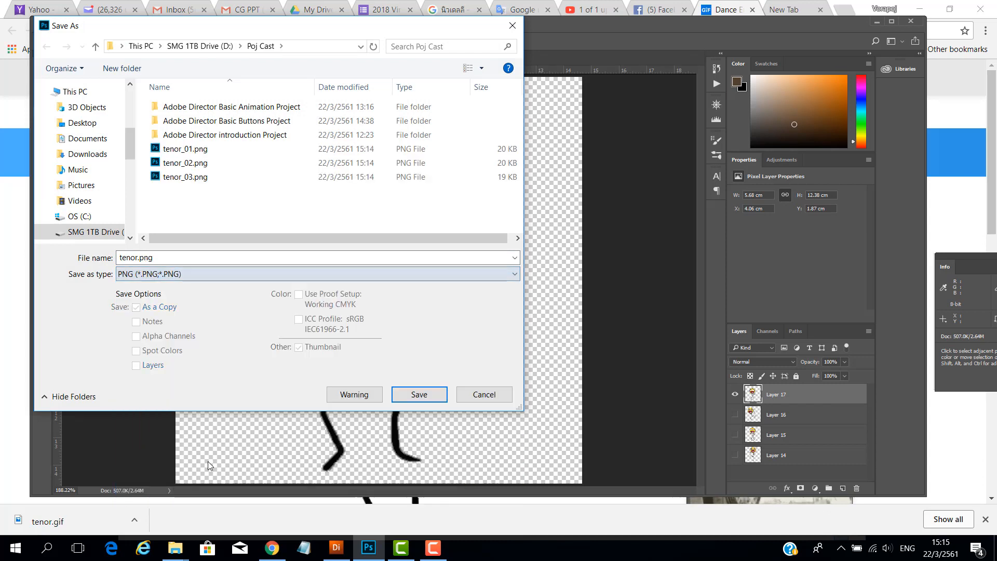
left_click(186, 179)
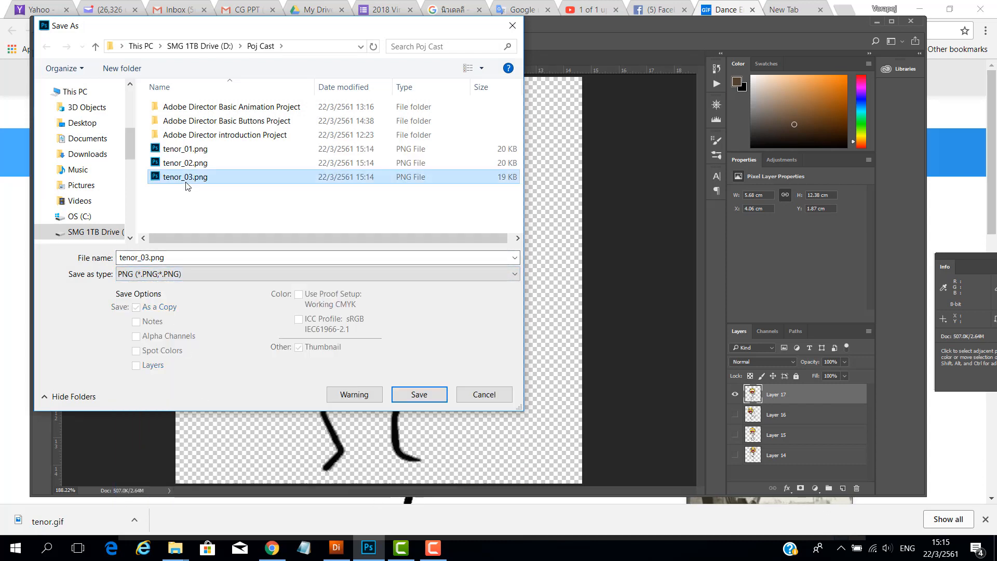
left_click(148, 258)
left_click(148, 258)
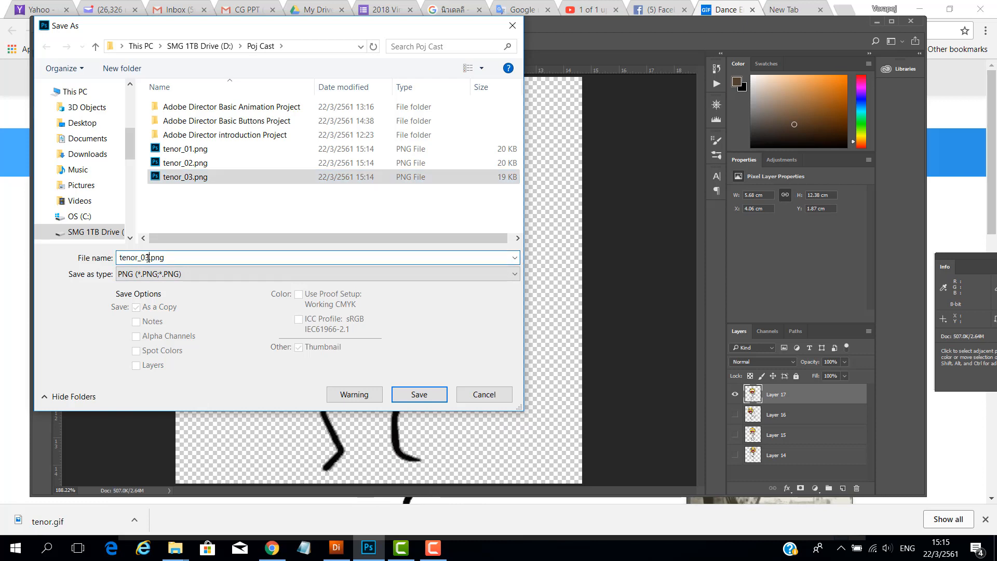
left_click_drag(147, 258, 151, 258)
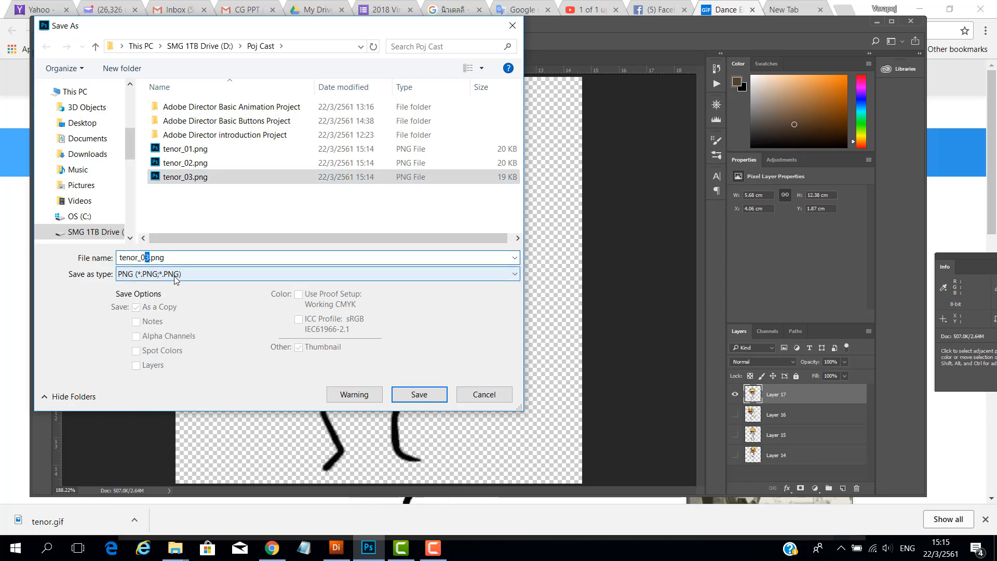
type("4")
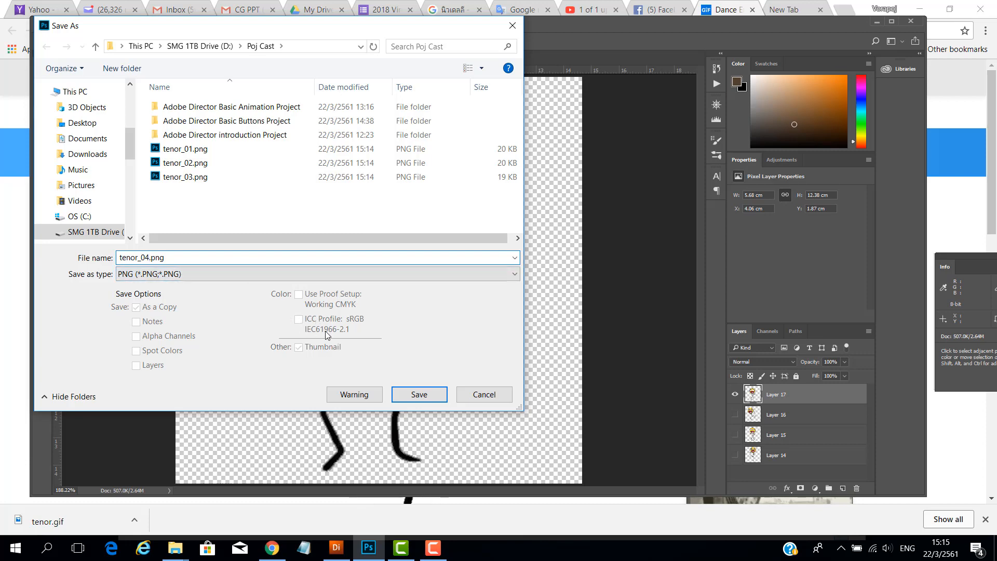
left_click(422, 398)
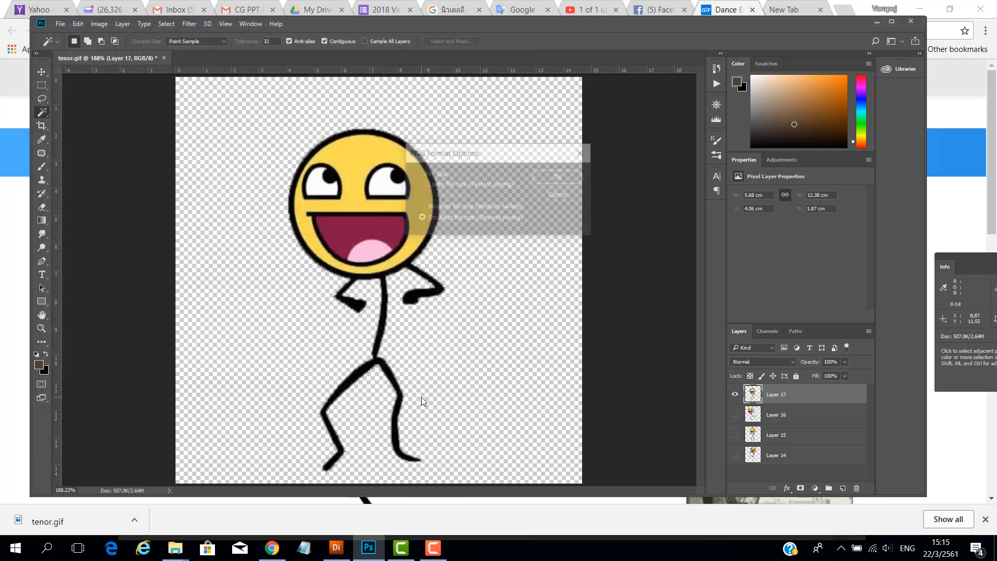
left_click(557, 178)
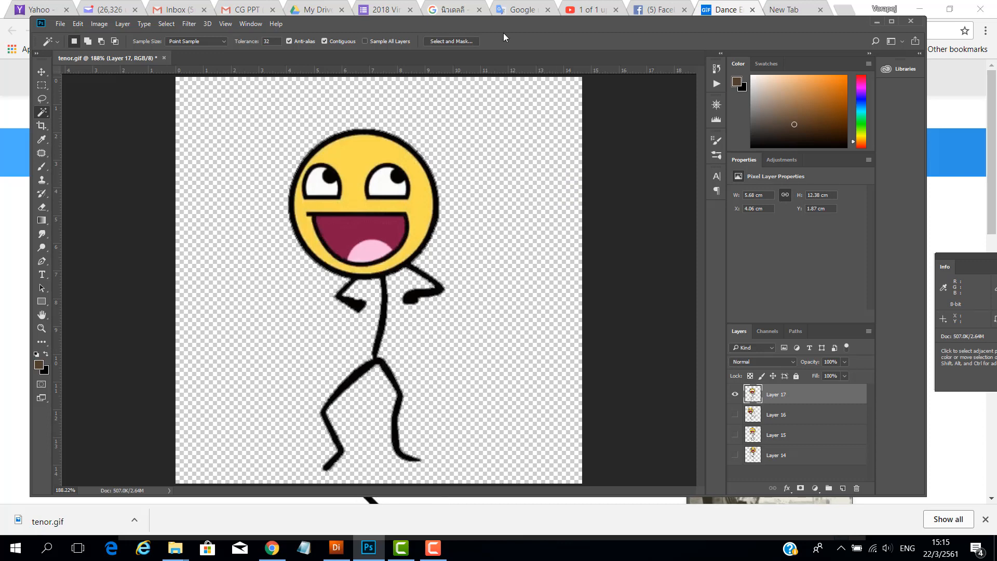
Step: Check the pixel dimensions of tenor.gif, and match the movie's stage size in Adobe Director to them at 416 x 416
left_click(100, 23)
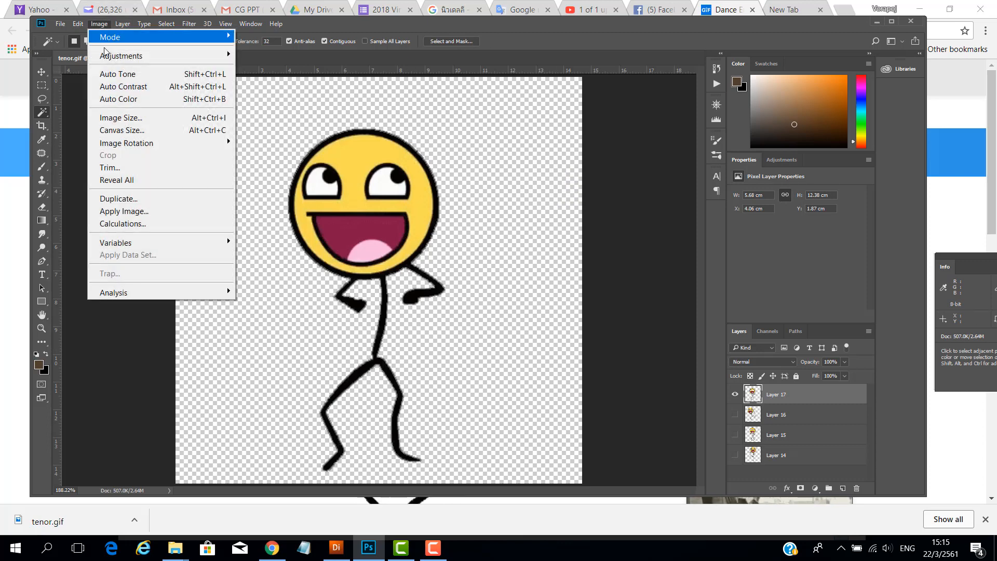
left_click(119, 125)
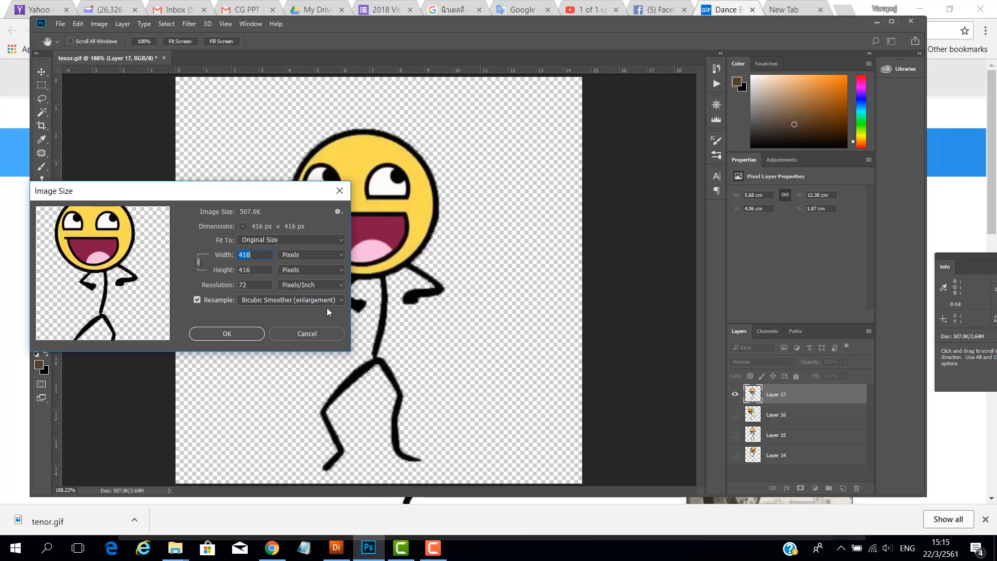
left_click(335, 549)
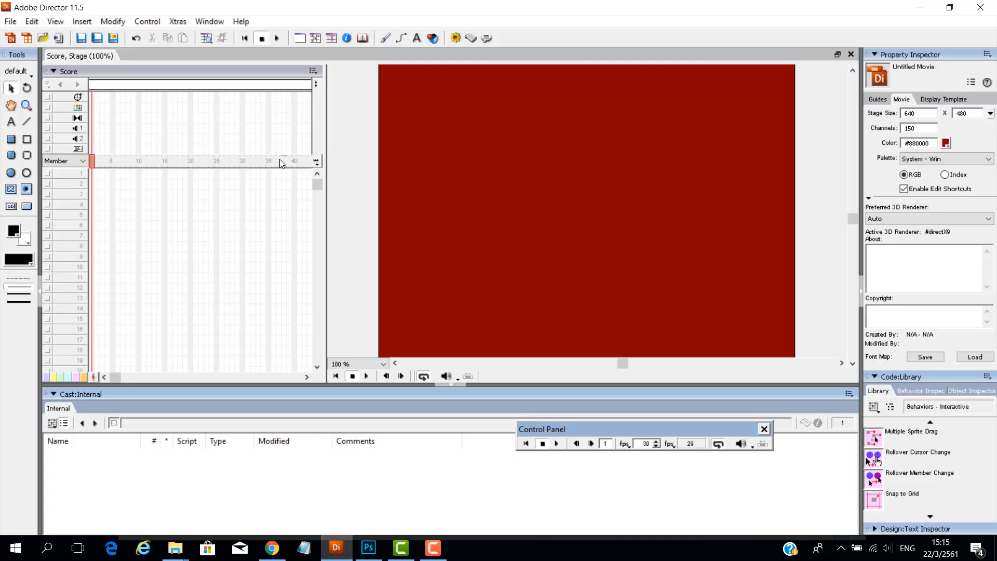
double_click(909, 113)
type("42")
key("BackSpace")
type("16")
left_click(969, 113)
left_click_drag(957, 113, 980, 115)
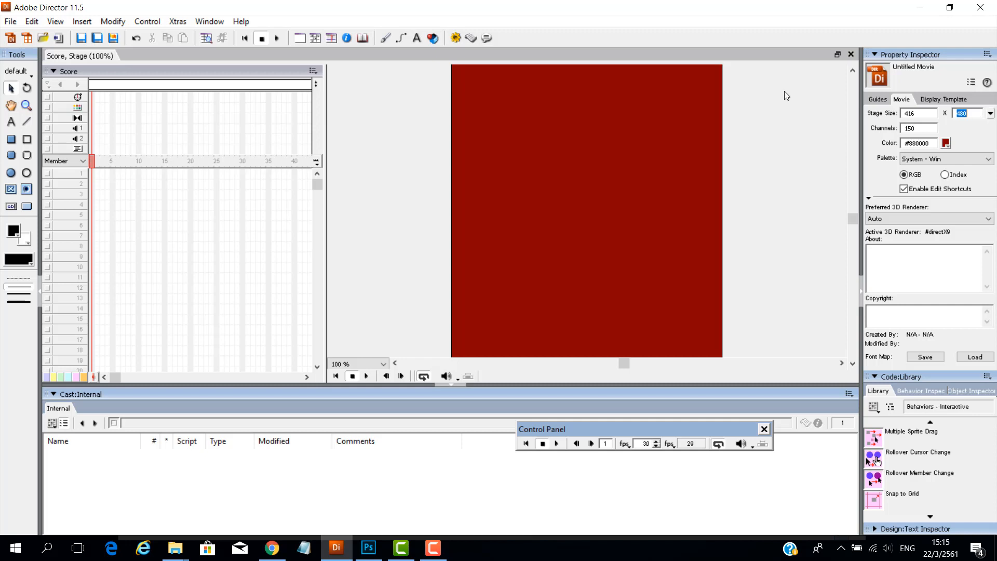
type("416")
key("Tab")
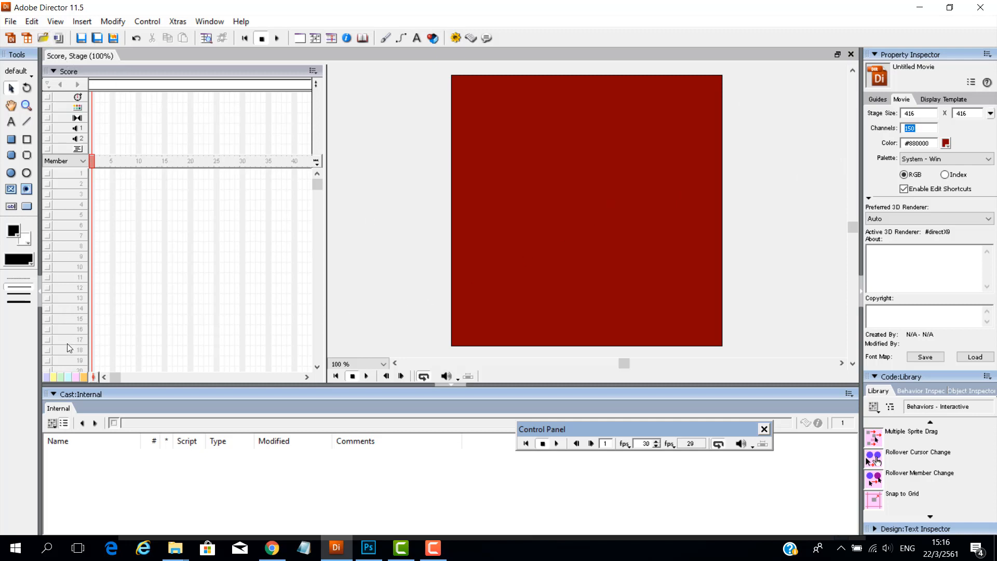
Step: Show the internal cast as thumbnails instead of a list
left_click(52, 422)
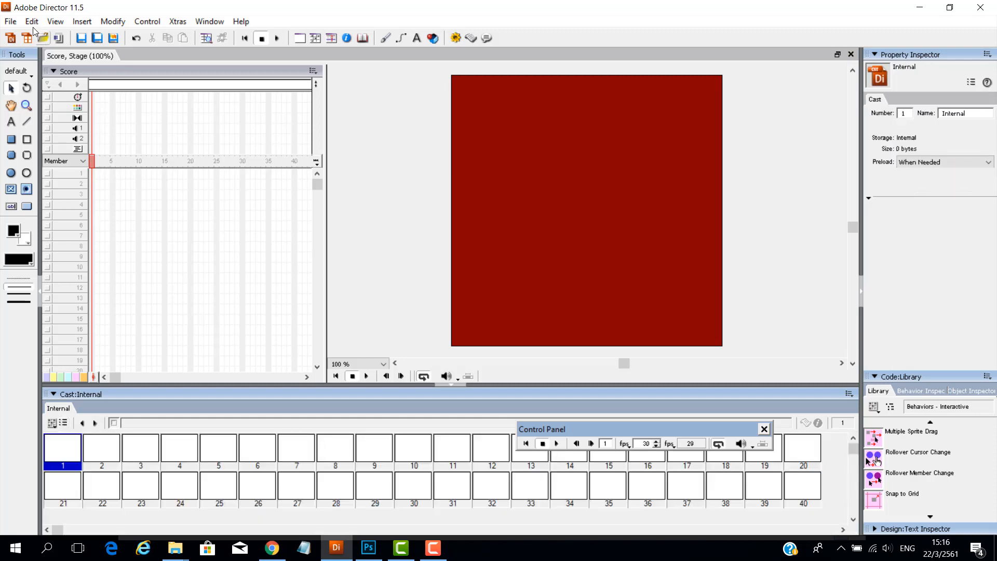
left_click(7, 21)
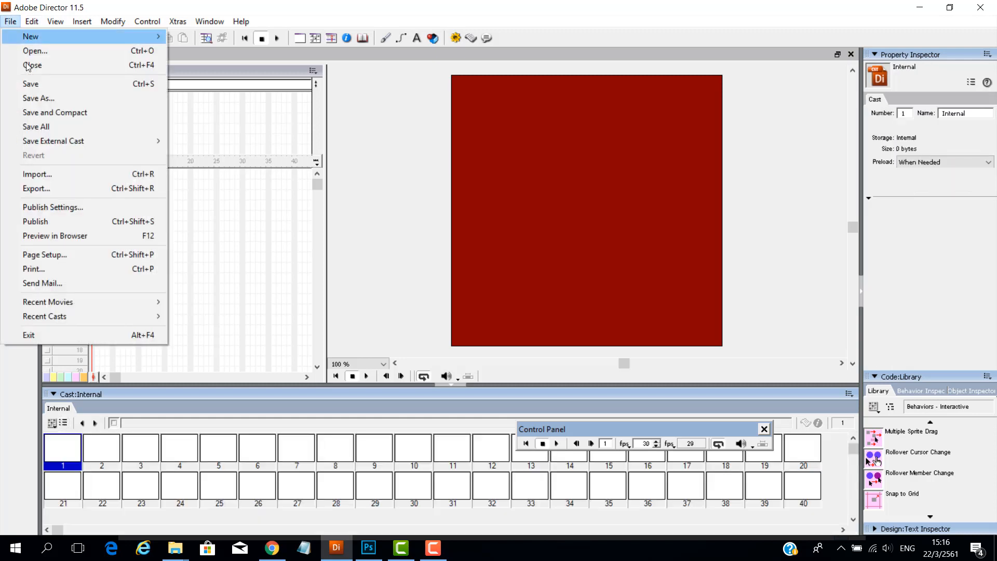
left_click(51, 99)
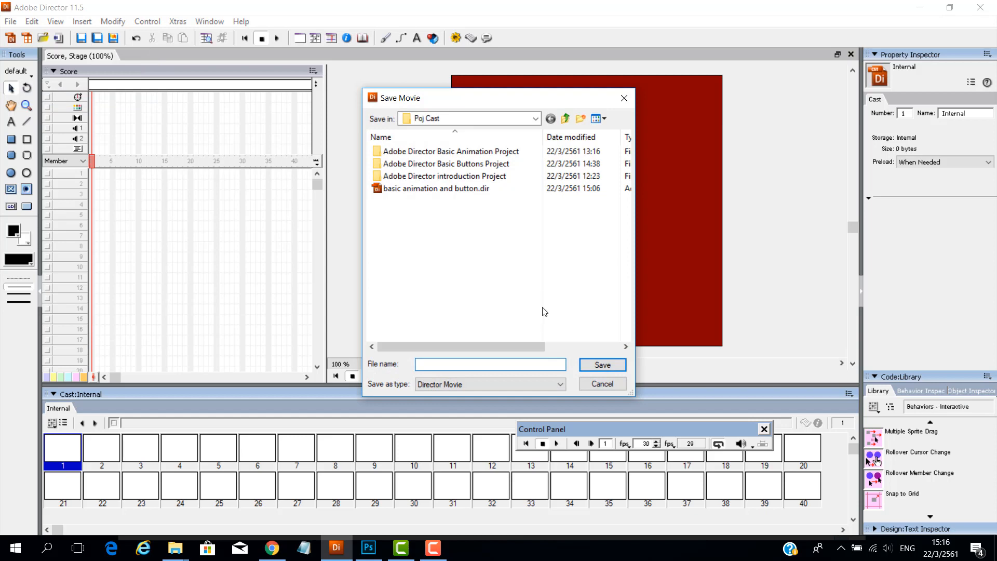
left_click(619, 393)
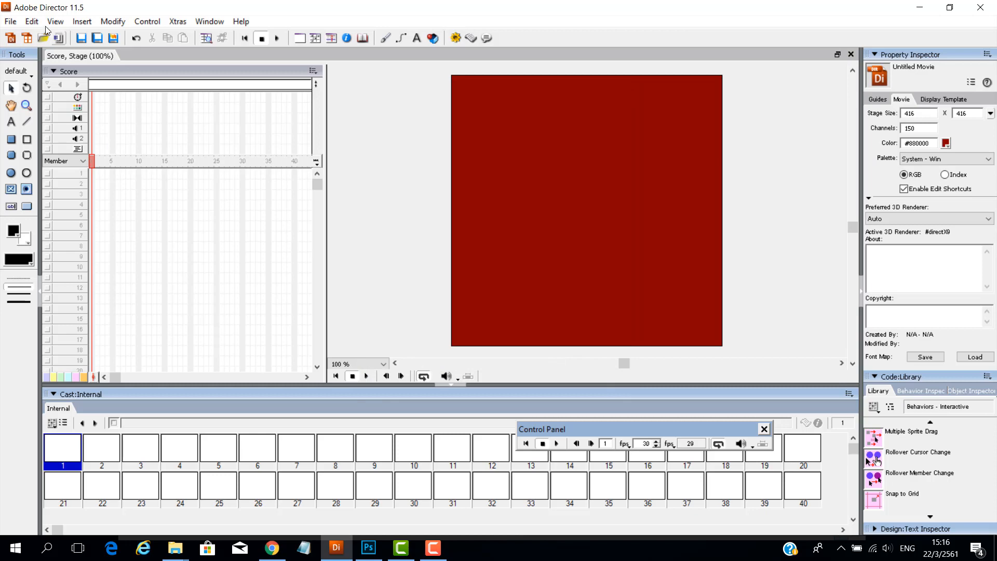
Step: Import tenor_01.png through tenor_04.png from the Poj Cast folder into the internal cast with Standard Import
left_click(58, 38)
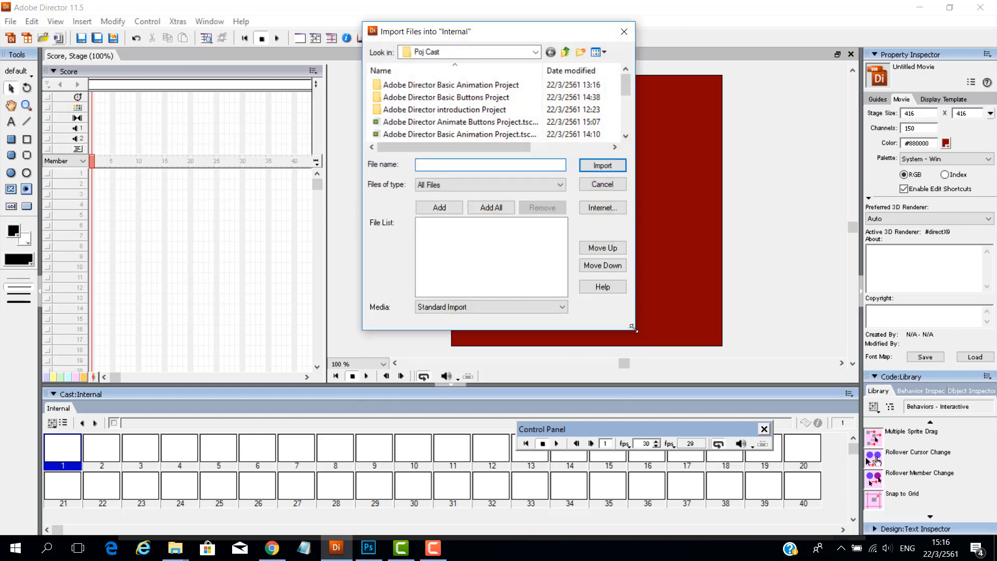
left_click_drag(631, 327, 741, 445)
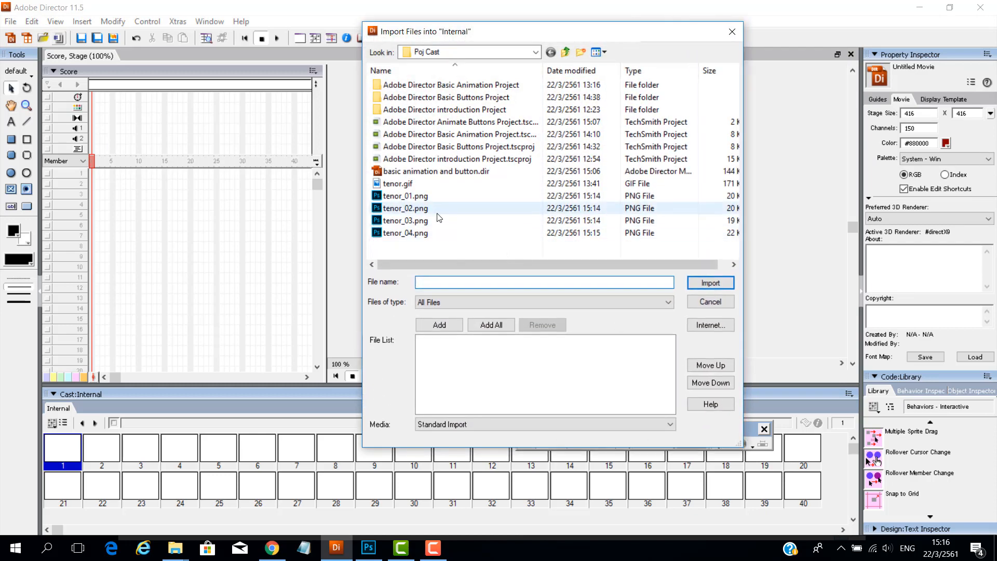
left_click(414, 198)
left_click(419, 234, "shift")
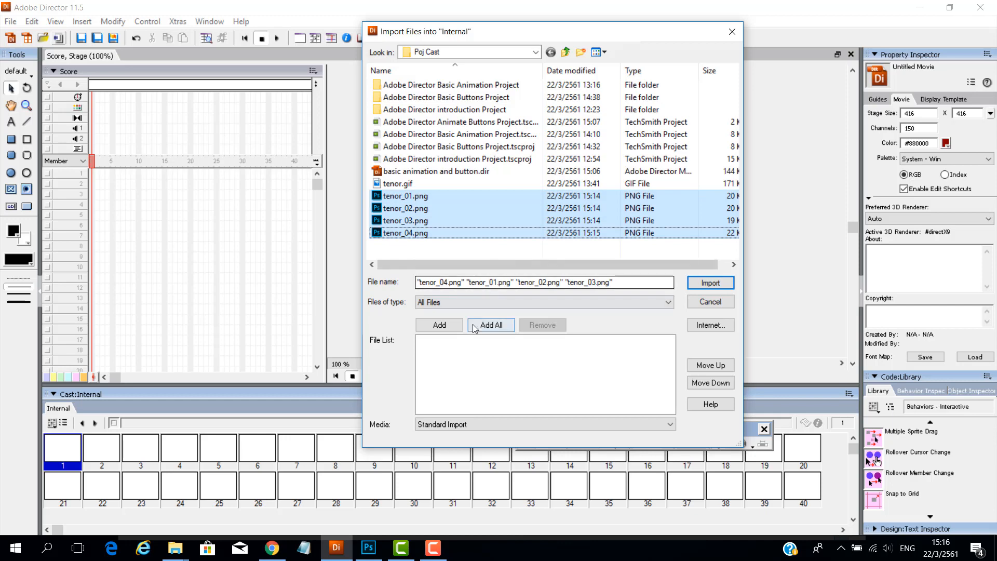
left_click(441, 326)
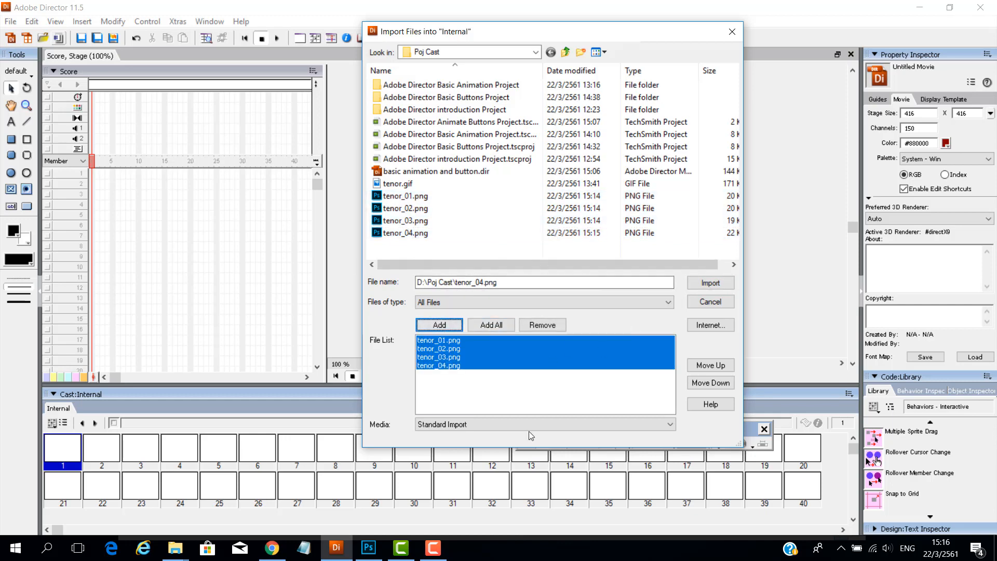
left_click(499, 429)
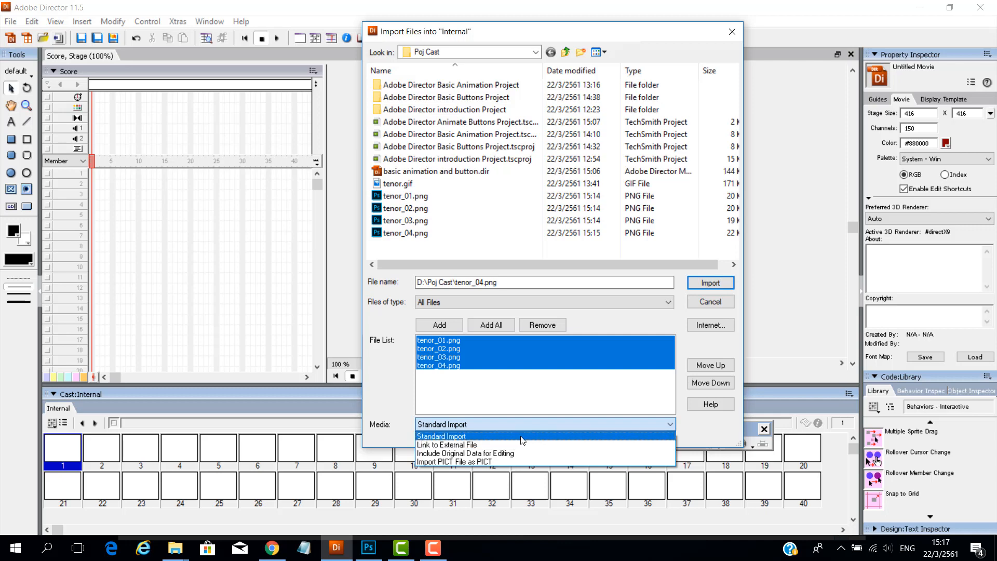
left_click(702, 440)
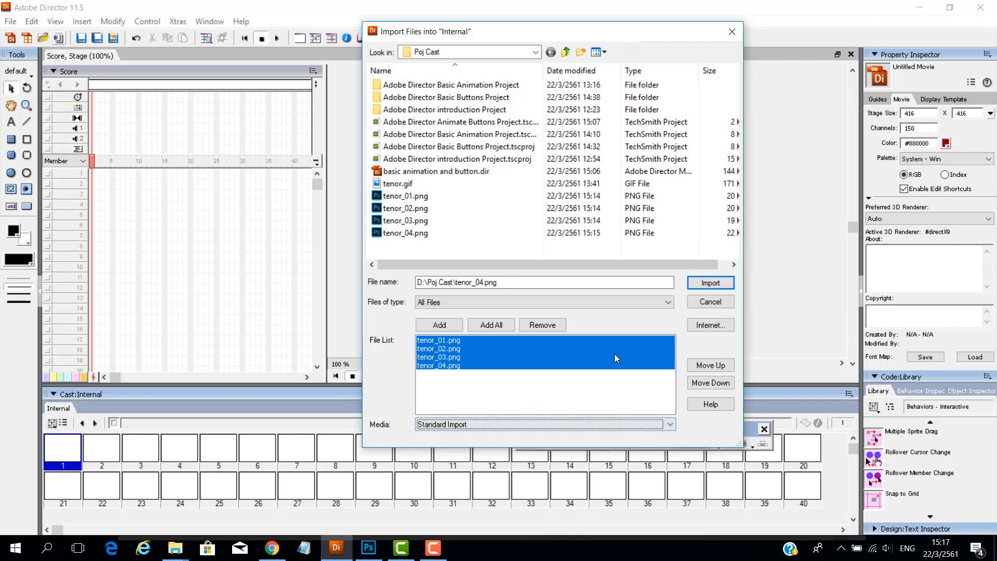
left_click(711, 283)
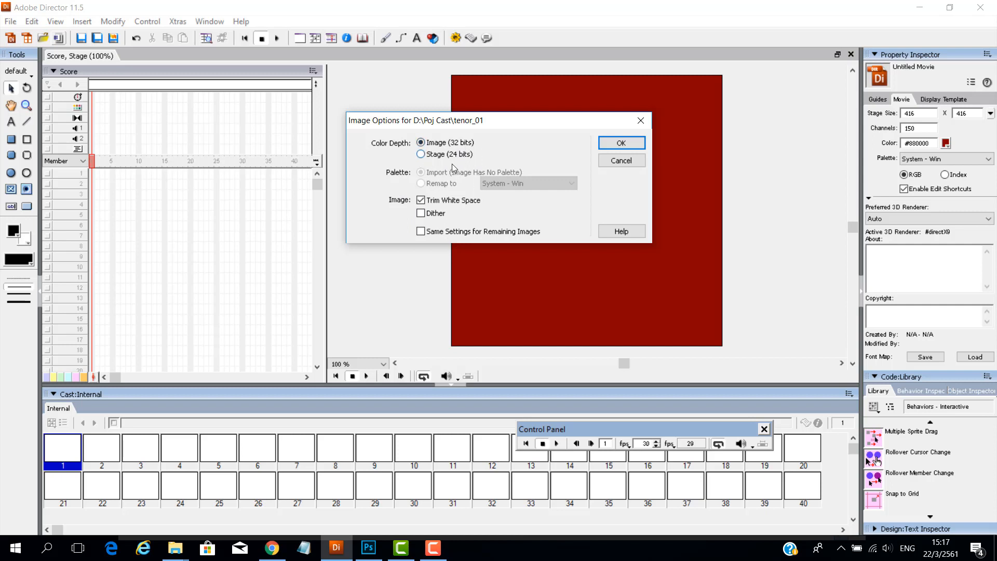
Step: Turn off Trim White Space, keep the 32-bit color depth, and apply the same settings to the remaining images
left_click(434, 204)
left_click(421, 232)
left_click(613, 148)
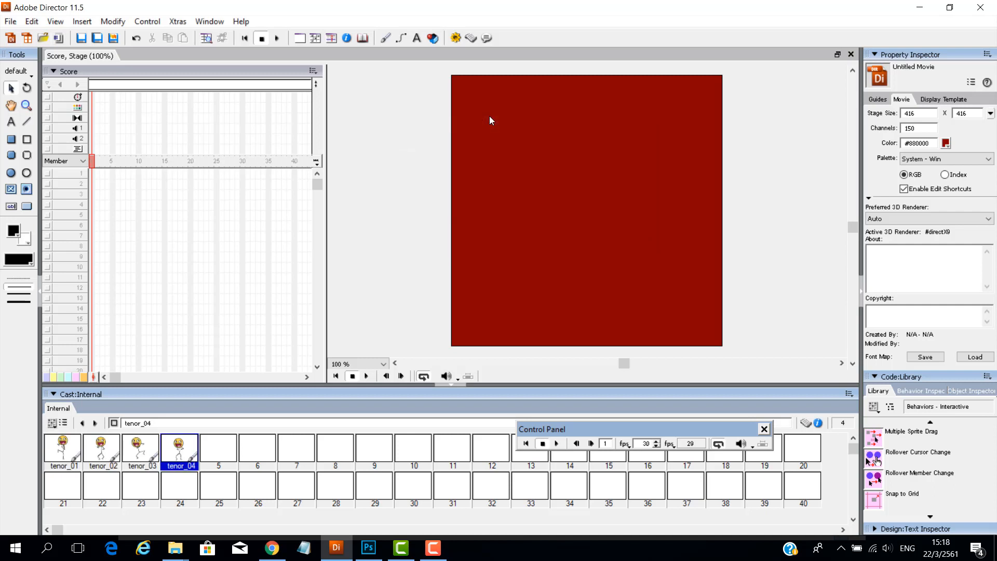
Step: Look through the imported cast members tenor_01 to tenor_04 one by one
left_click(56, 460)
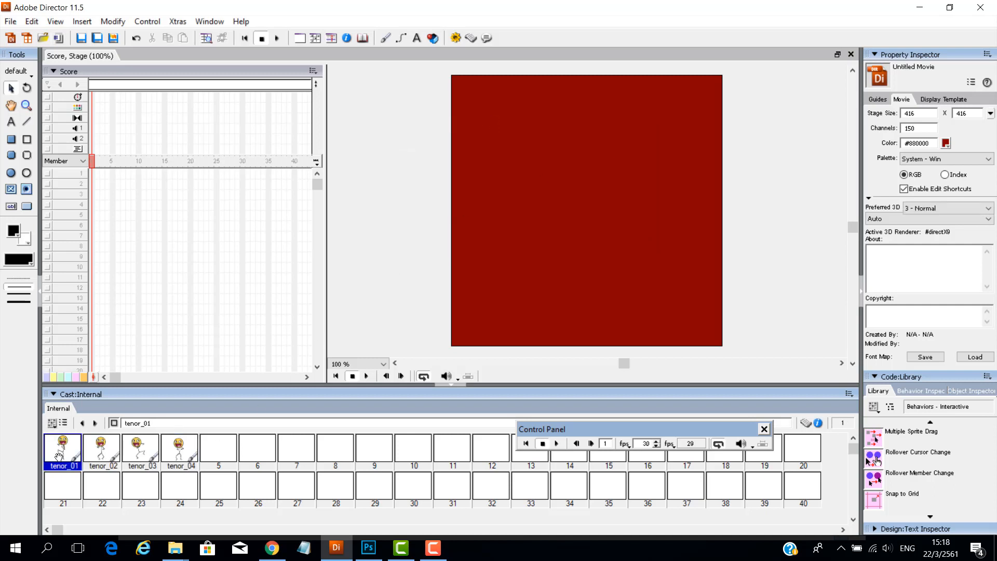
left_click(98, 458)
left_click(148, 457)
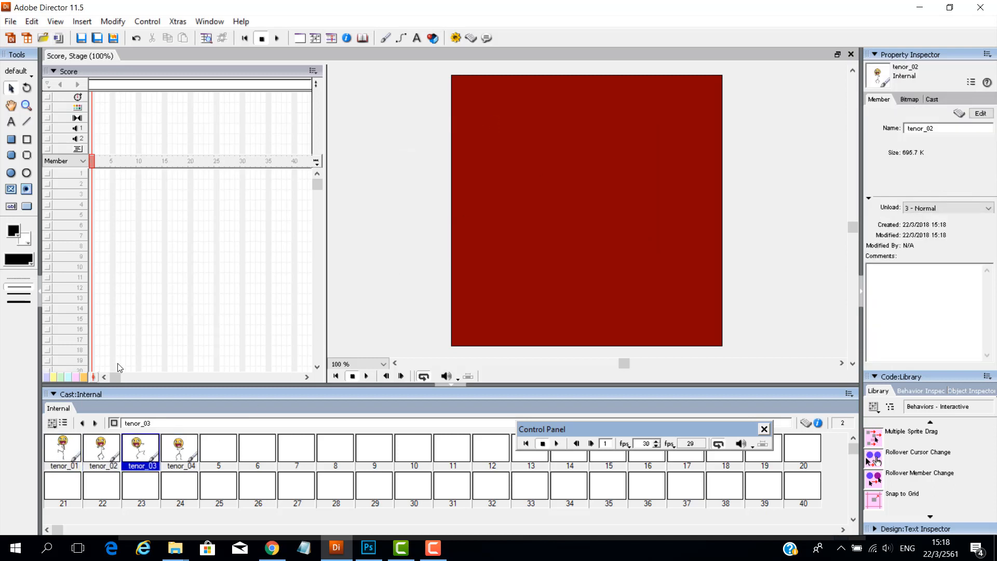
left_click(186, 457)
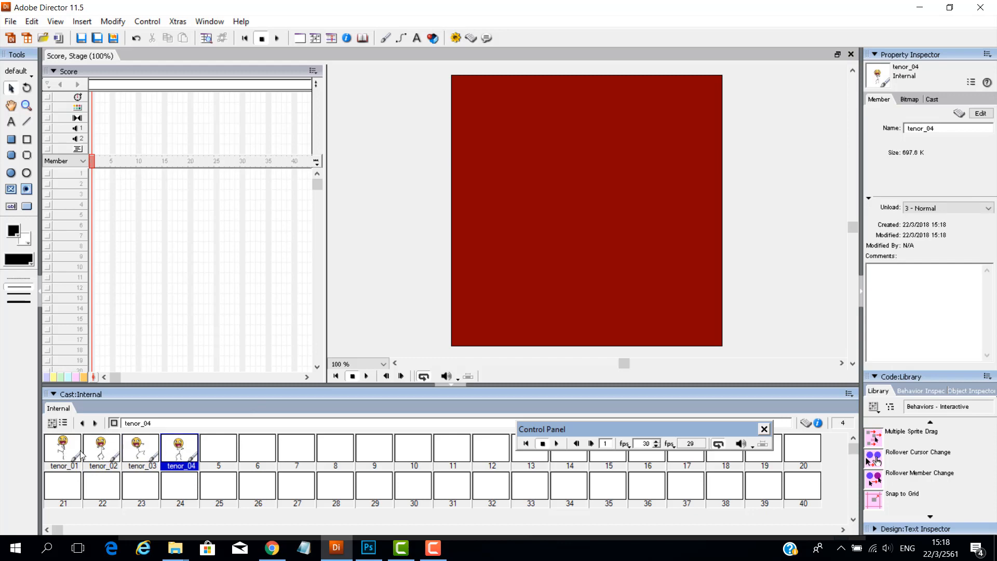
Step: Try placing tenor_01 freehand on the stage and shifting it, and delete the sprite
left_click(63, 456)
left_click_drag(49, 362, 590, 213)
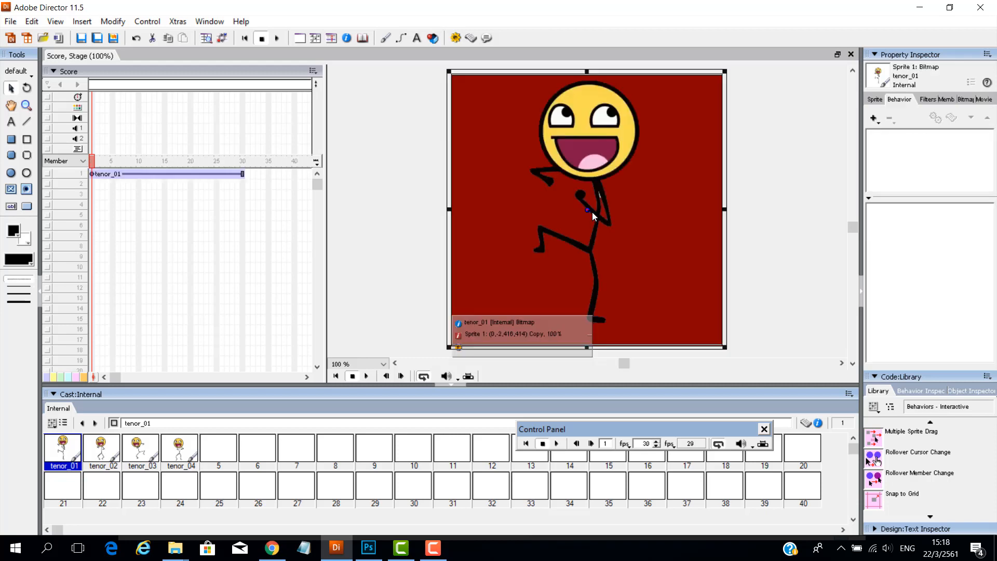
mouse_move(592, 154)
left_mouse_down()
mouse_move(604, 171)
mouse_move(610, 156)
left_mouse_up()
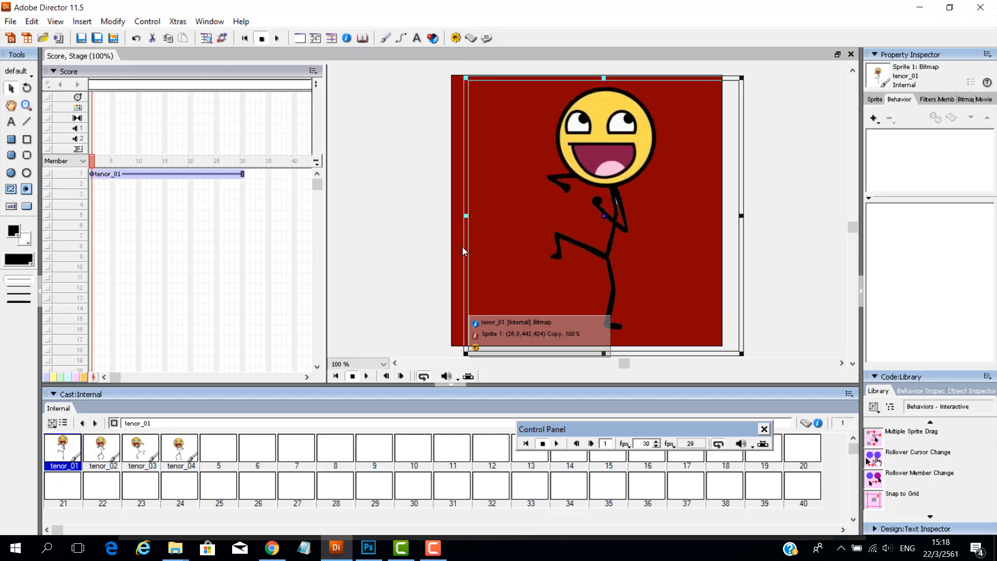
key("Delete")
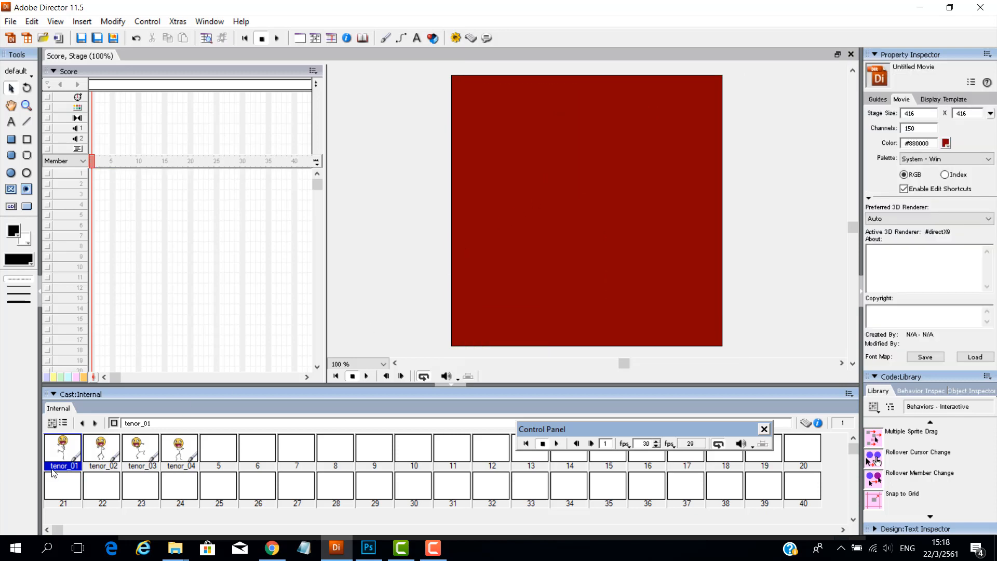
Step: Place tenor_01 in channel 1 of the score starting at frame 1, and delete the sprite
left_click_drag(55, 457, 92, 173)
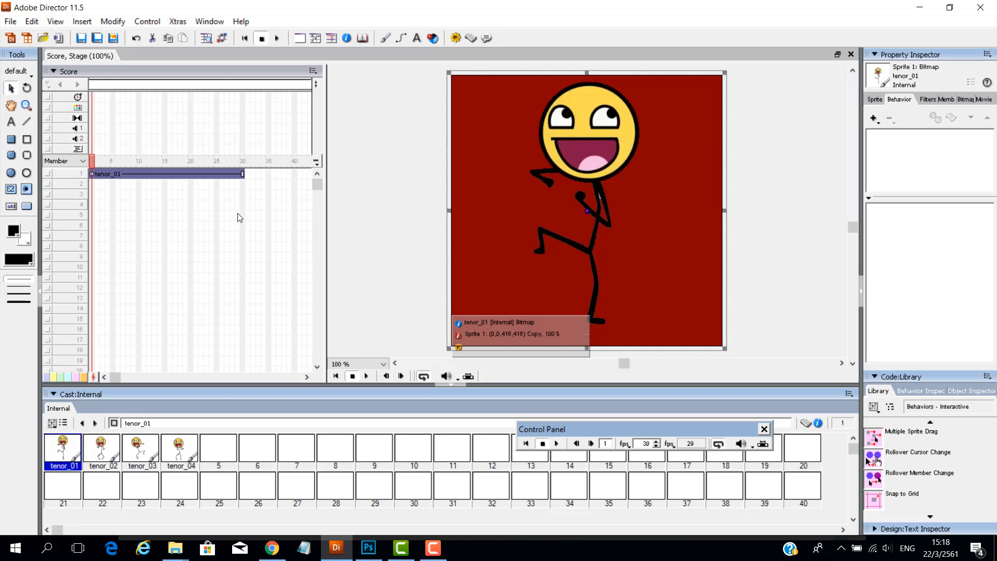
left_click(180, 205)
left_click(190, 174)
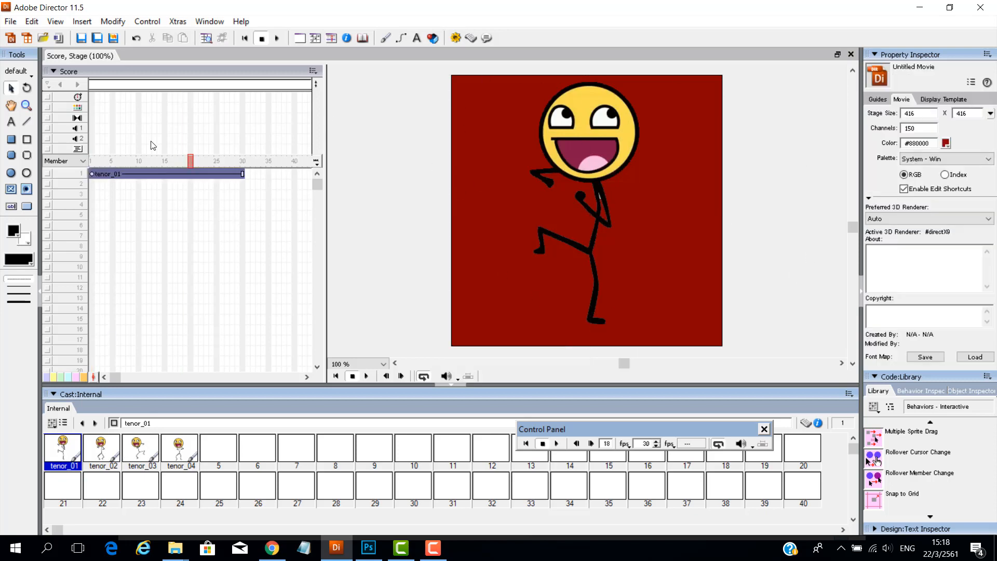
key("Delete")
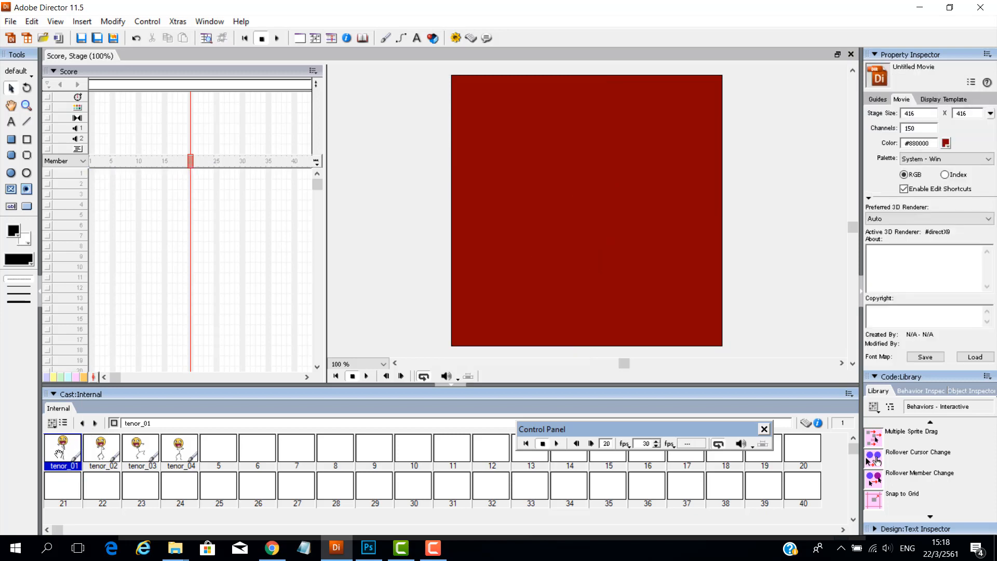
Step: Try placing tenor_01 freehand on the stage again, shift it diagonally across the stage, and delete the sprite
left_click_drag(59, 453, 561, 224)
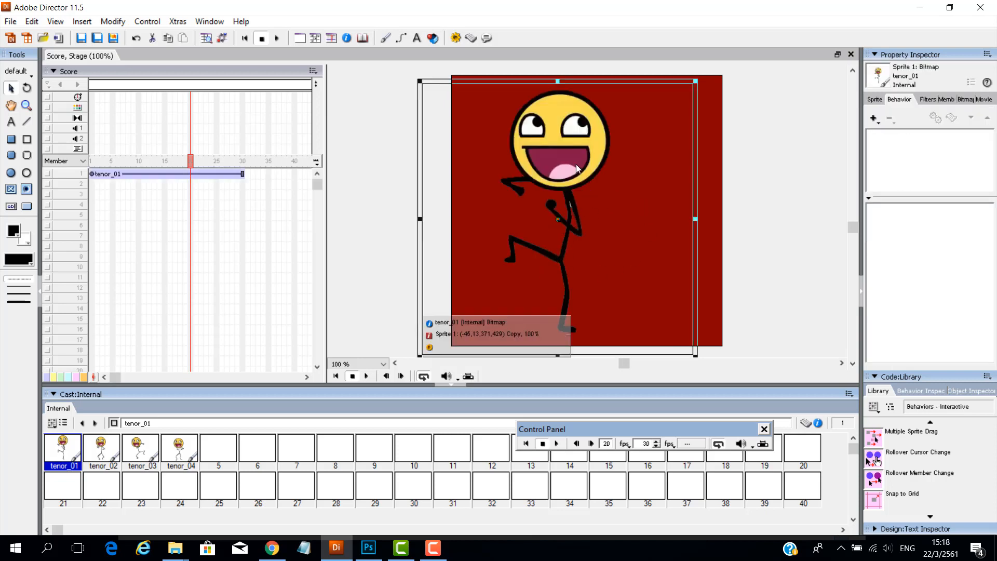
left_click_drag(575, 164, 612, 193)
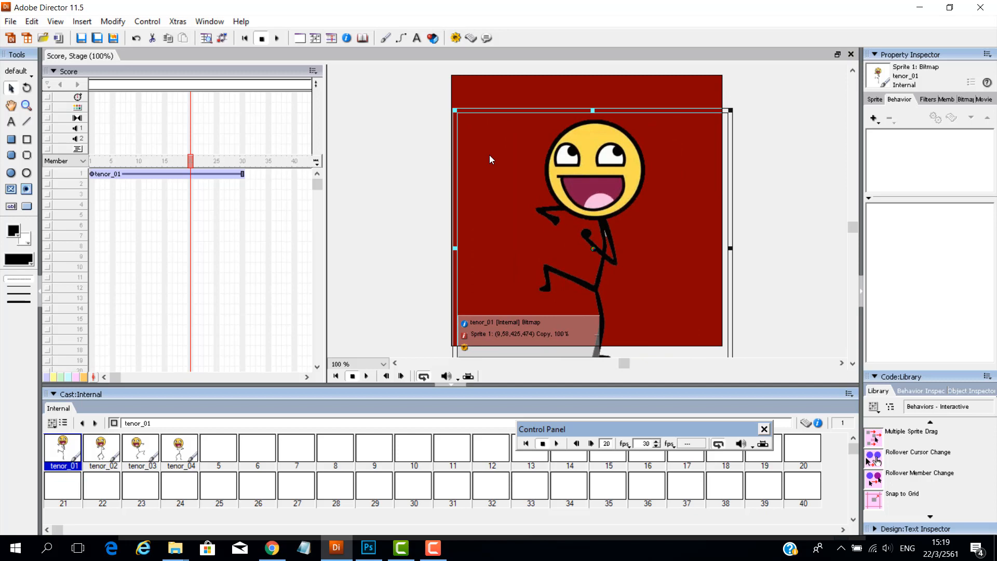
key("Delete")
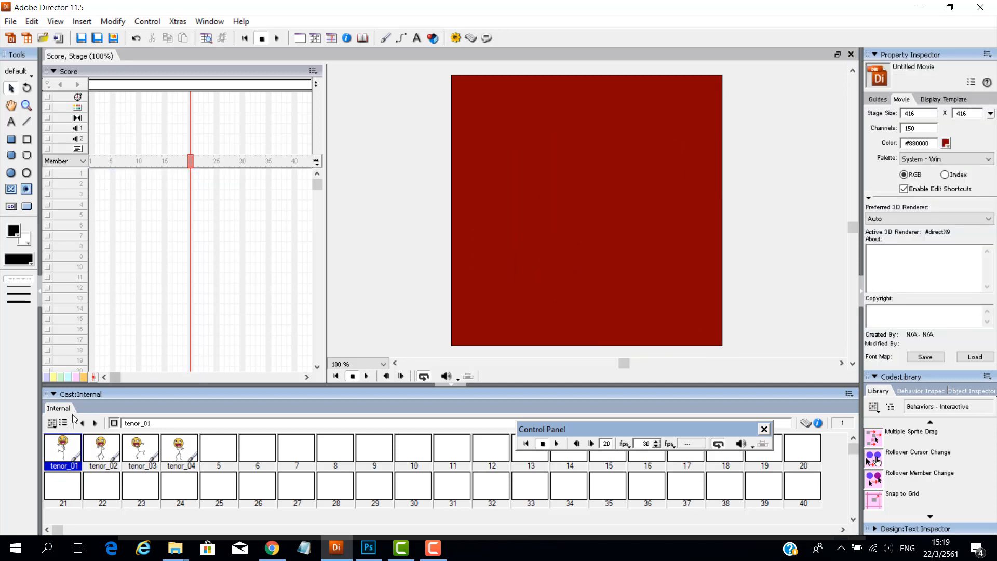
Step: Place tenor_01, tenor_02, tenor_03 and tenor_04 back to back in score channel 1, starting at frames 1, 31, 61 and 91
left_click_drag(62, 449, 92, 174)
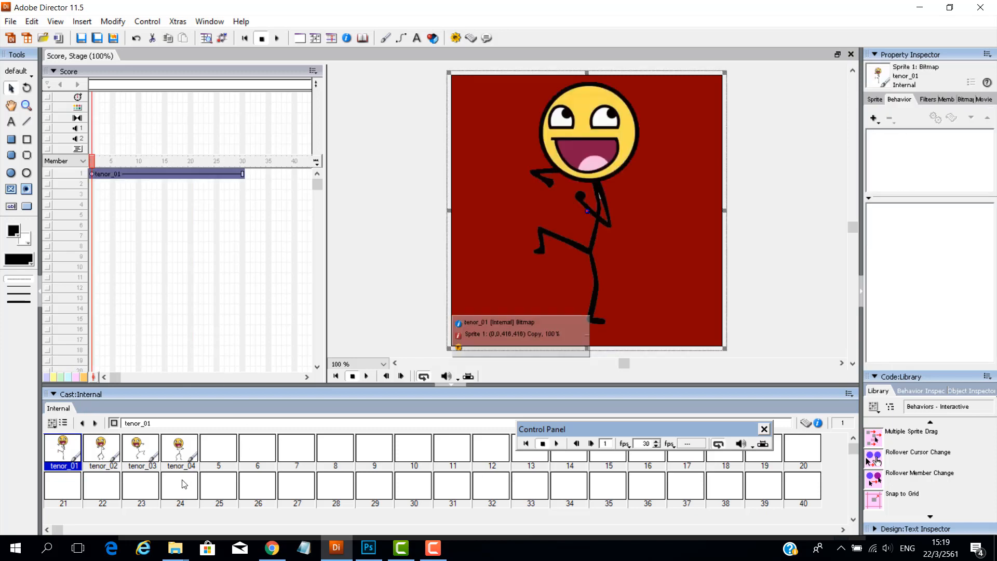
left_click_drag(100, 456, 247, 175)
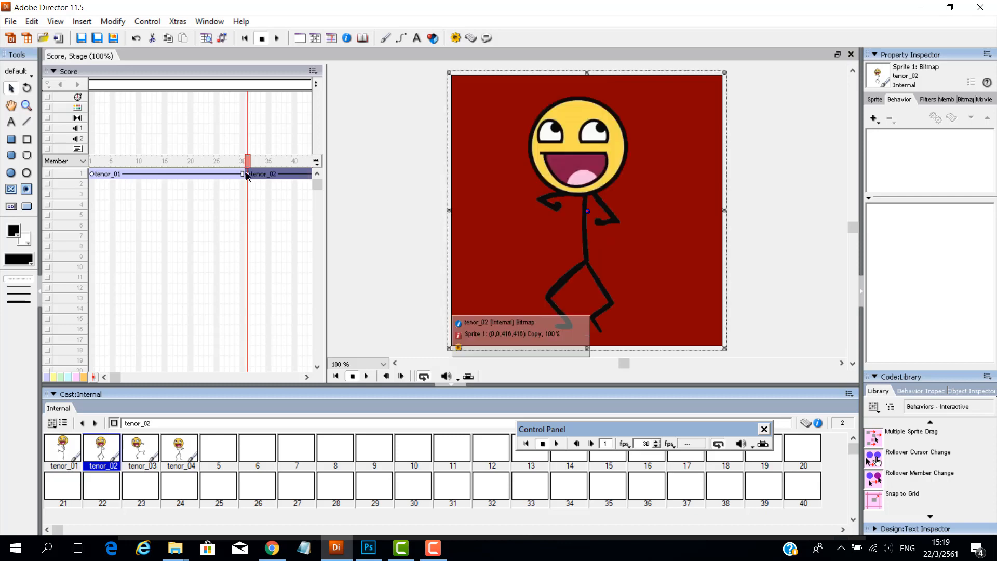
left_click_drag(115, 381, 148, 381)
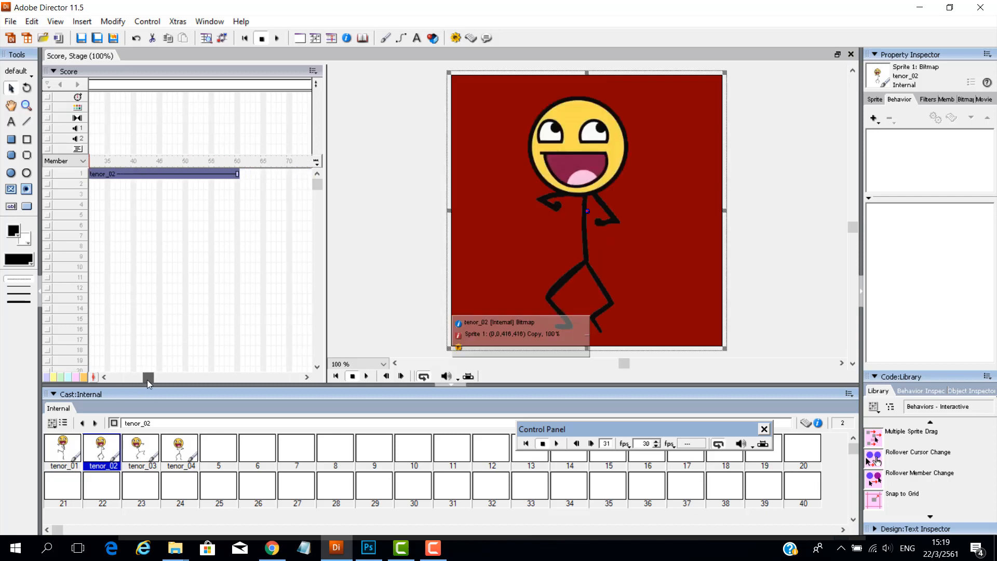
left_click_drag(148, 379, 159, 381)
left_click_drag(140, 448, 189, 182)
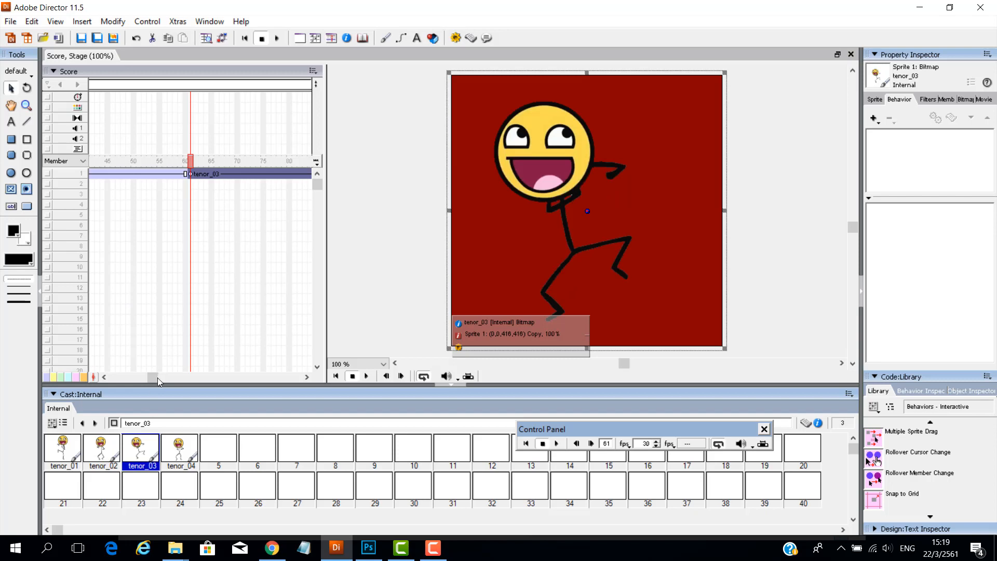
left_click_drag(153, 378, 200, 380)
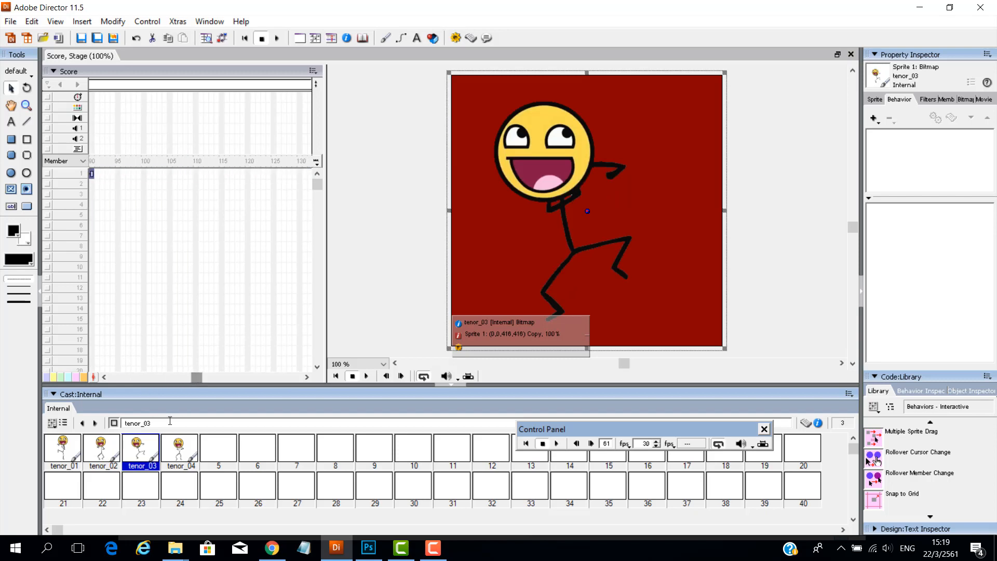
left_click_drag(173, 445, 128, 176)
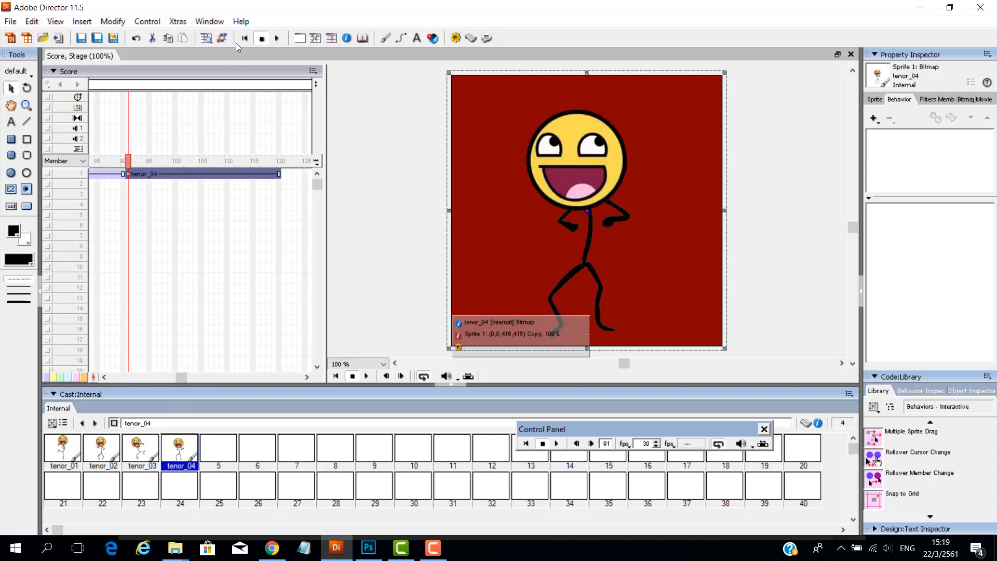
Step: Rewind the movie, play back the four consecutive sprites, and stop playback
left_click(244, 39)
left_click(277, 38)
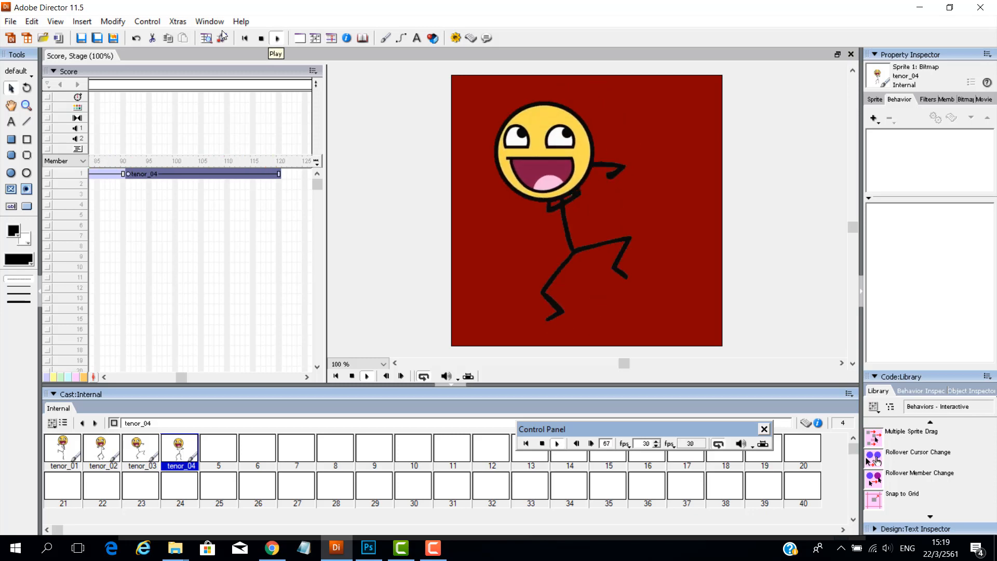
left_click(263, 40)
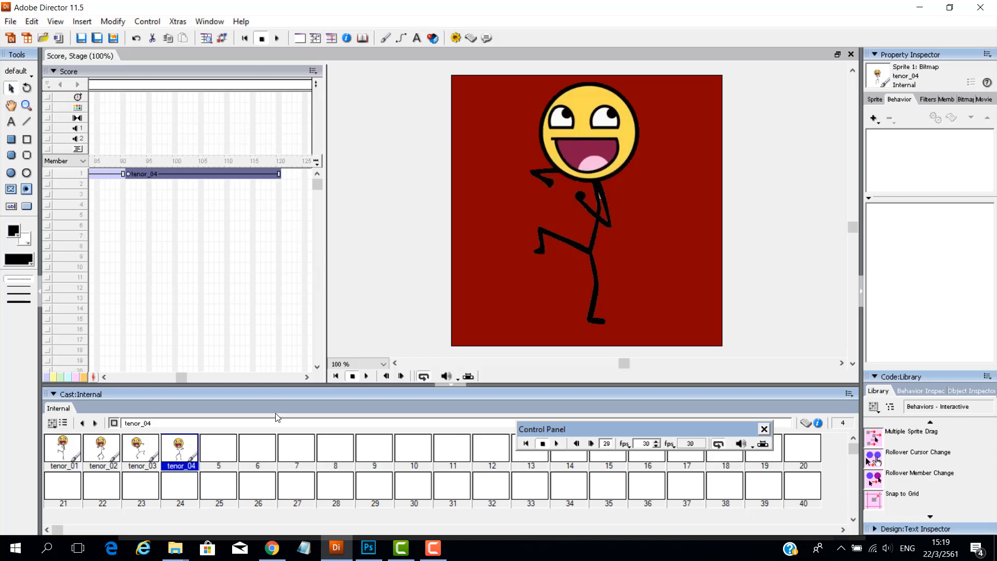
Step: Select the tenor_04 sprite in channel 1 and give it the cyan sprite color in the score
left_click(227, 235)
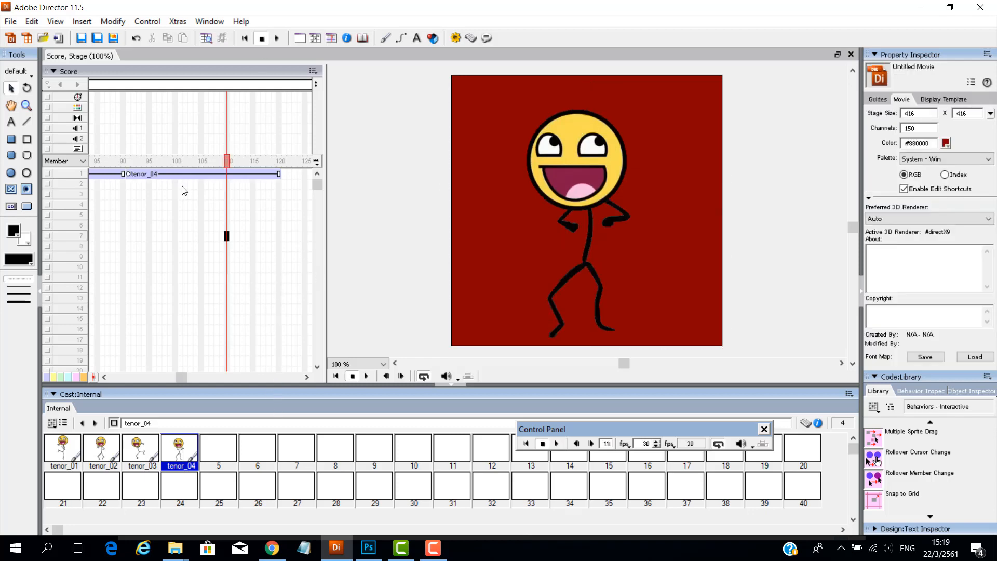
left_click(237, 174)
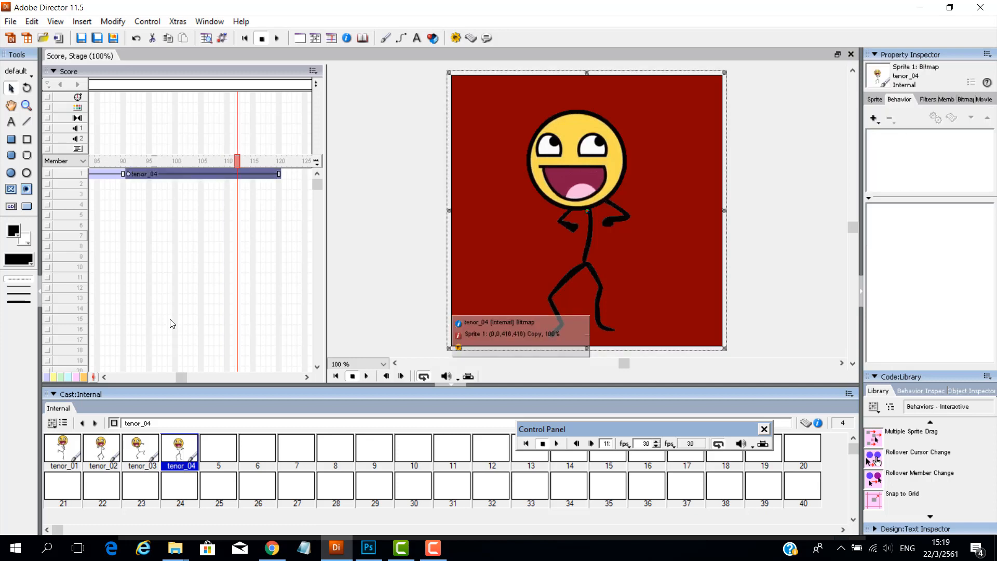
left_click(68, 378)
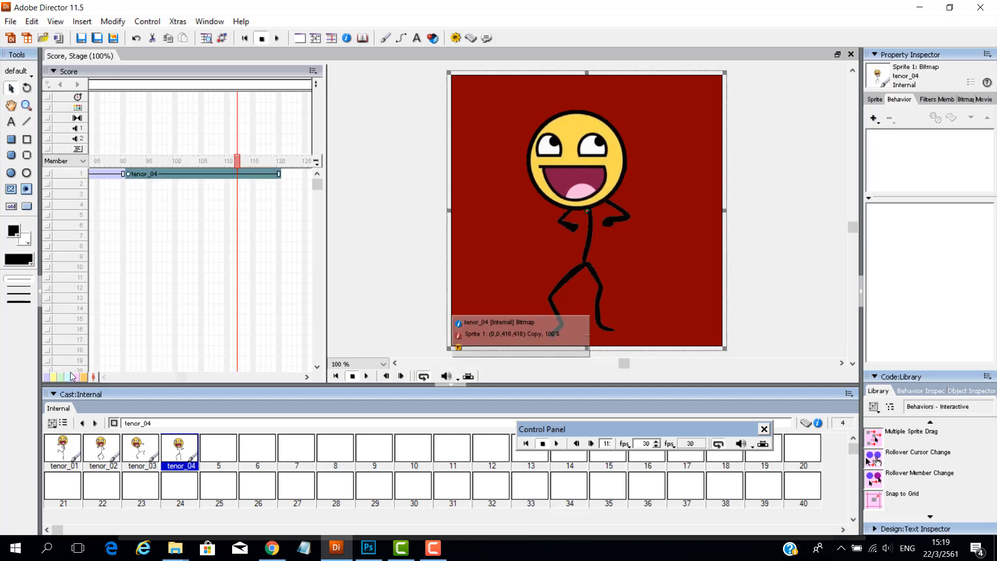
Step: Delete the tenor_01, tenor_02, tenor_03 and tenor_04 sprites from channel 1 of the score
left_click_drag(181, 378, 115, 377)
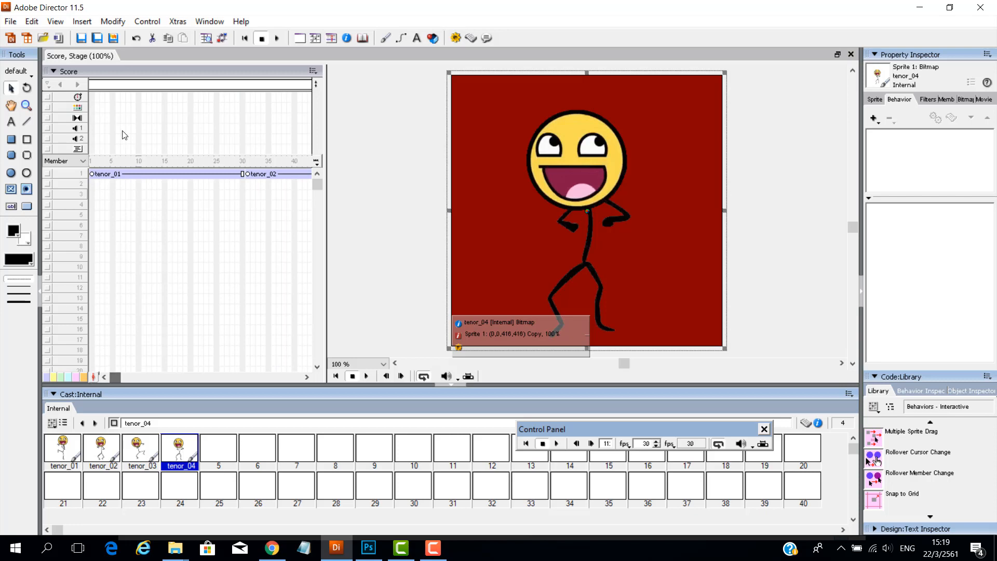
left_click(113, 175)
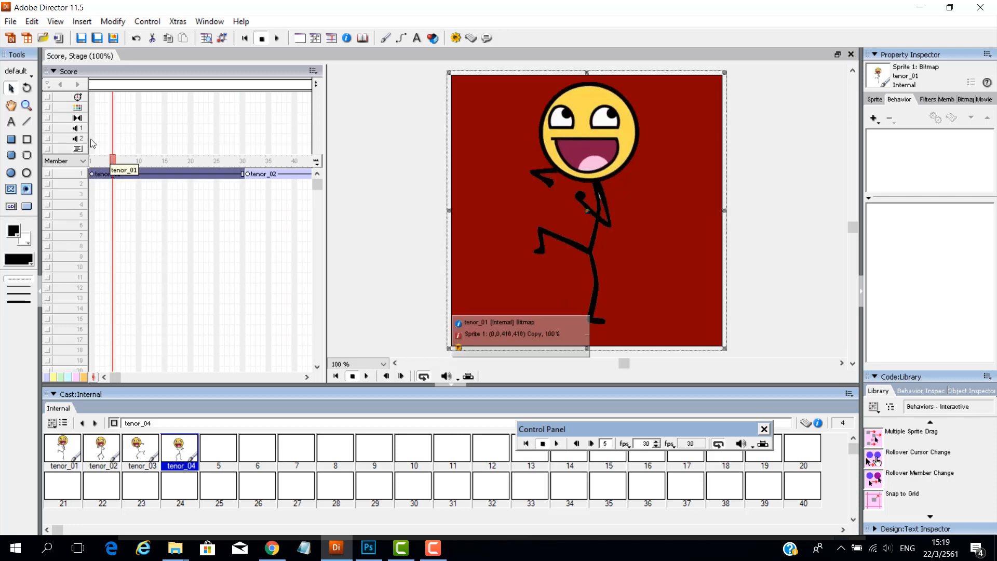
key("Delete")
left_click(267, 175)
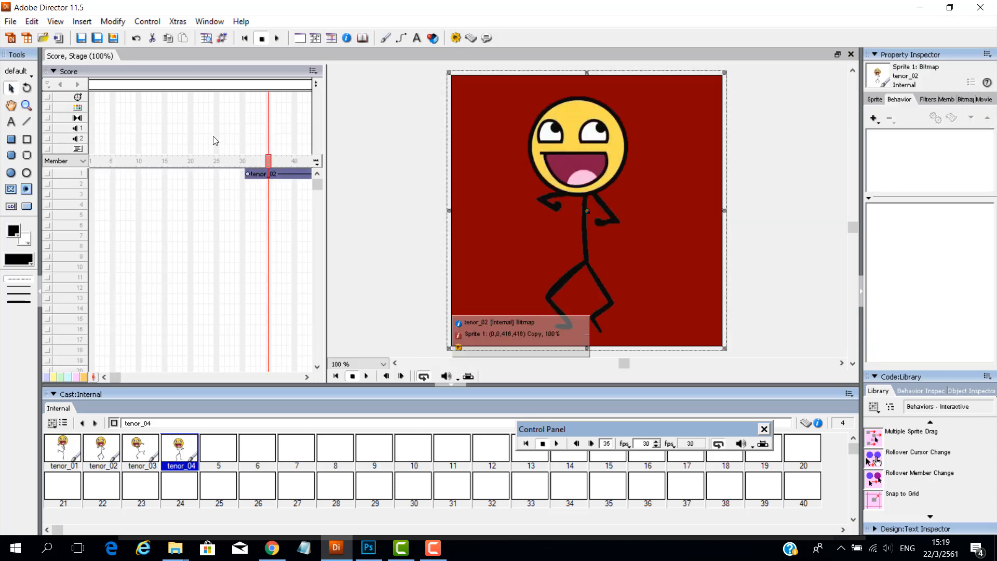
key("Delete")
left_click_drag(115, 377, 153, 378)
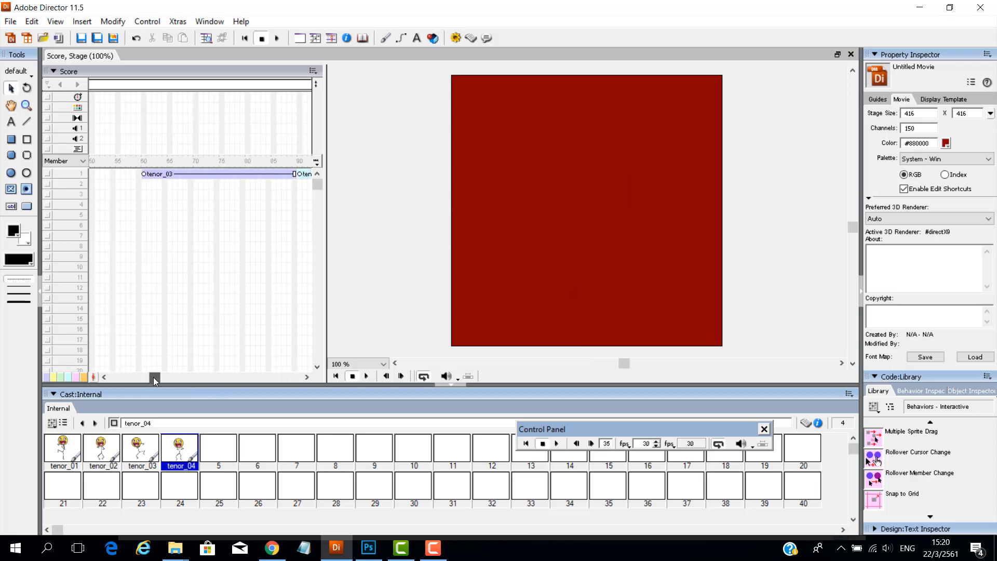
left_click(241, 174)
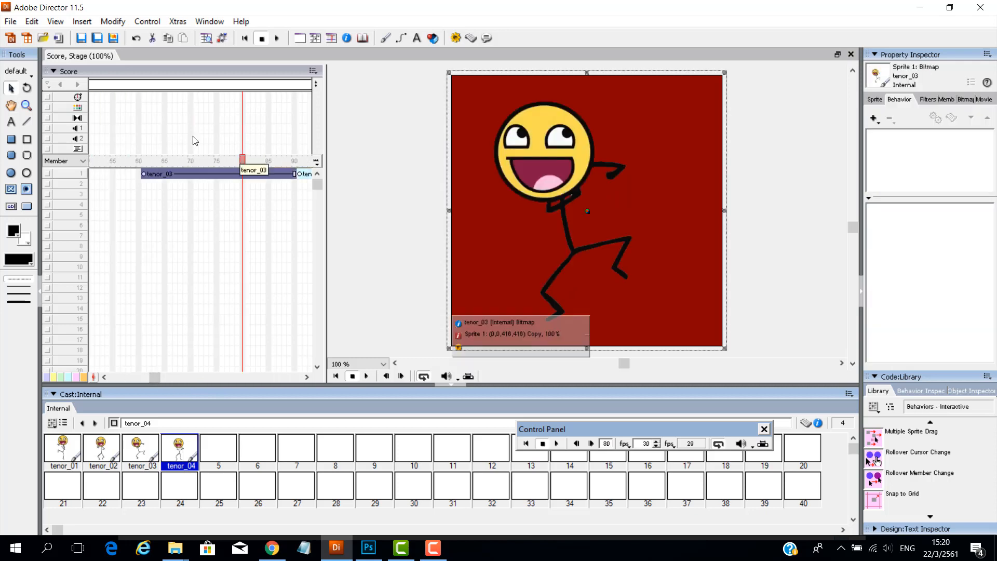
key("Delete")
left_click(304, 174)
key("Delete")
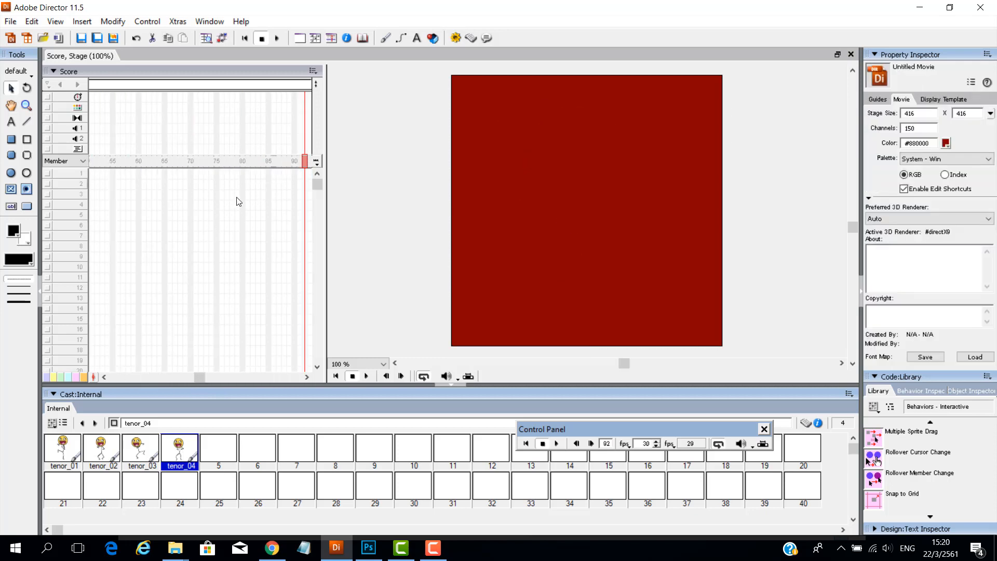
Step: Place cast members tenor_01 to tenor_04 together as a frame-by-frame sequence in channel 1 from frame 1, and test playback
left_click_drag(200, 376, 126, 439)
left_click(65, 452)
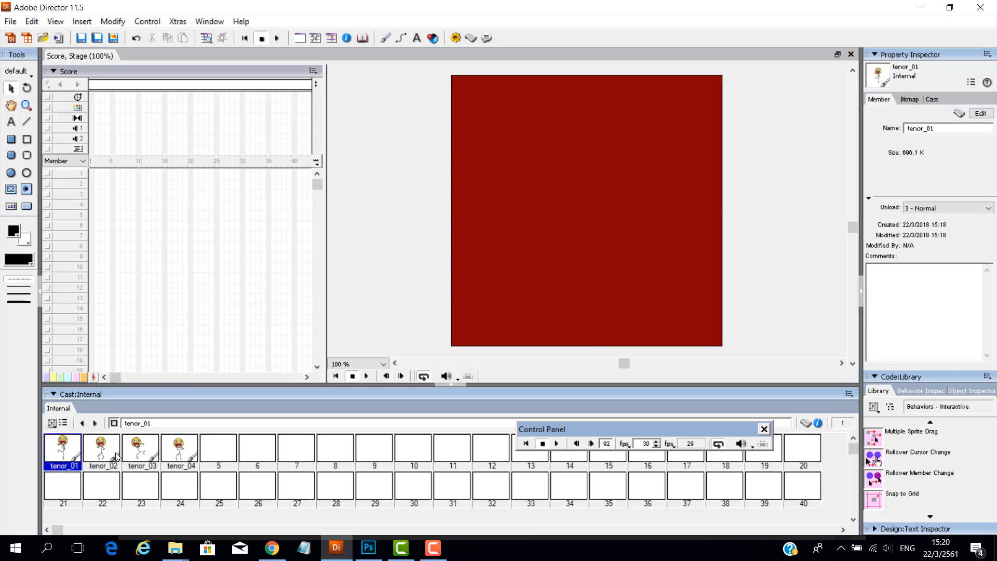
left_click(181, 455, "shift")
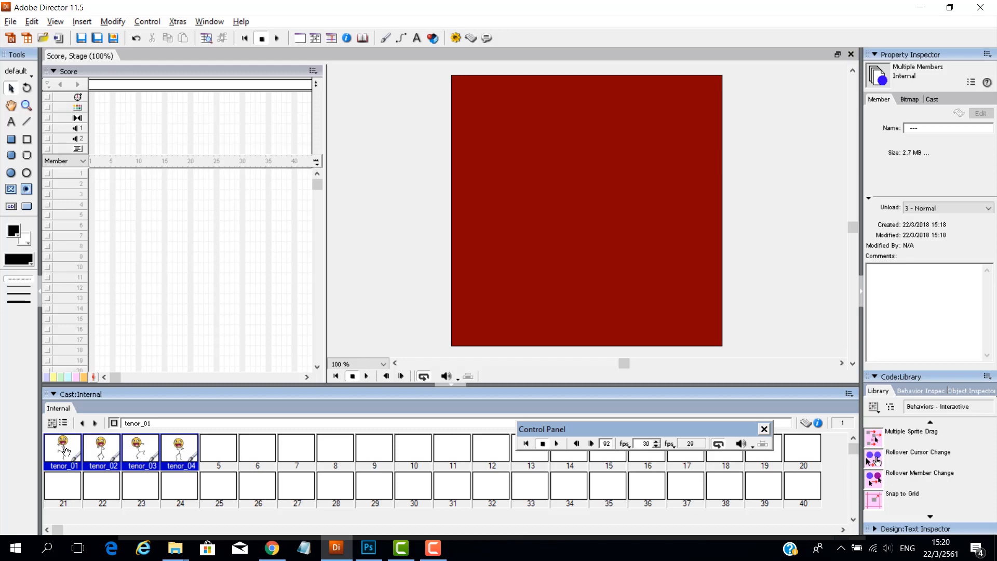
mouse_move(66, 450)
left_mouse_down()
mouse_move(100, 260)
mouse_move(93, 178)
left_mouse_up()
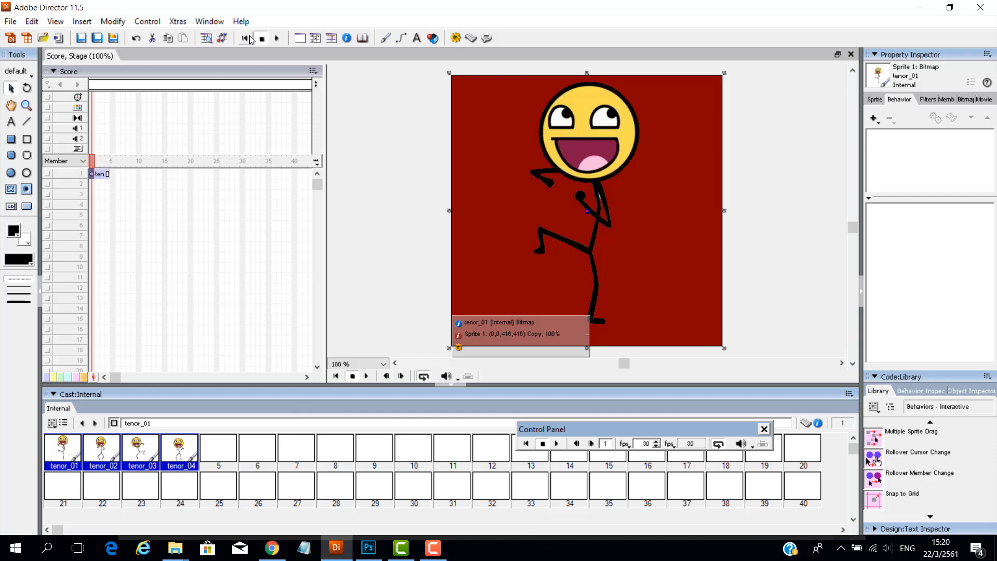
left_click(278, 39)
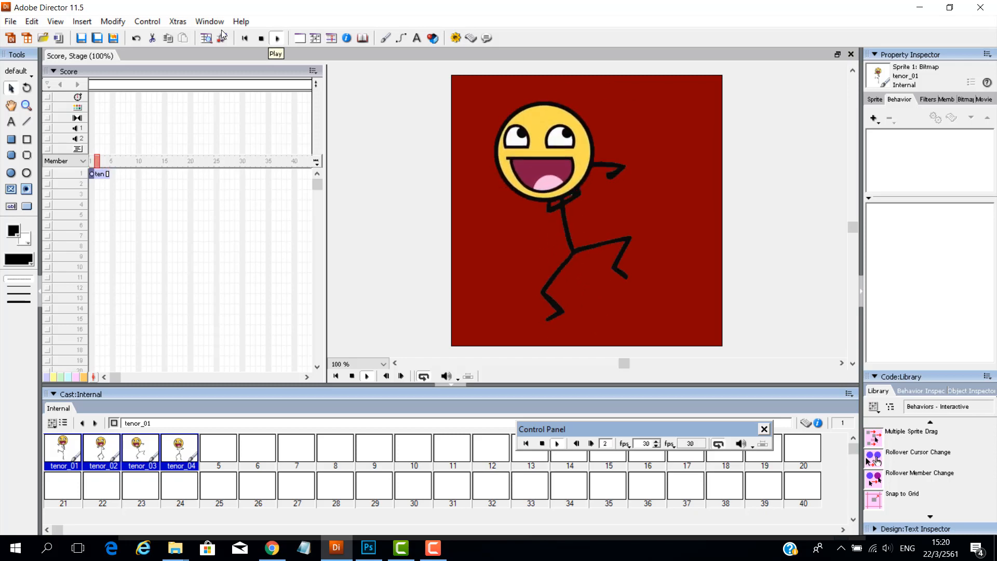
left_click(261, 38)
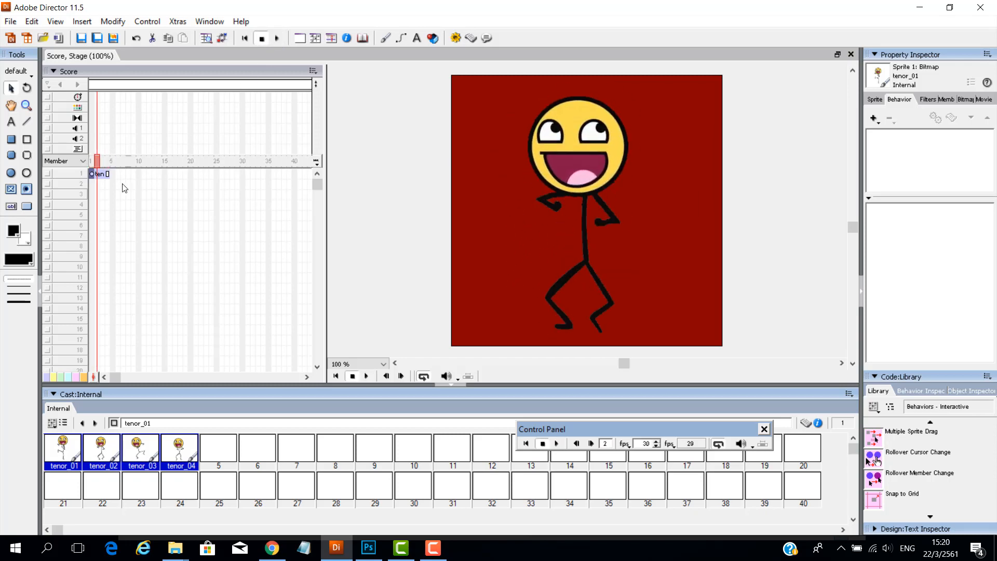
Step: Stretch the emoji sequence in channel 1 to end at frame 30 and play the movie from frame 1
left_click_drag(108, 175, 82, 165)
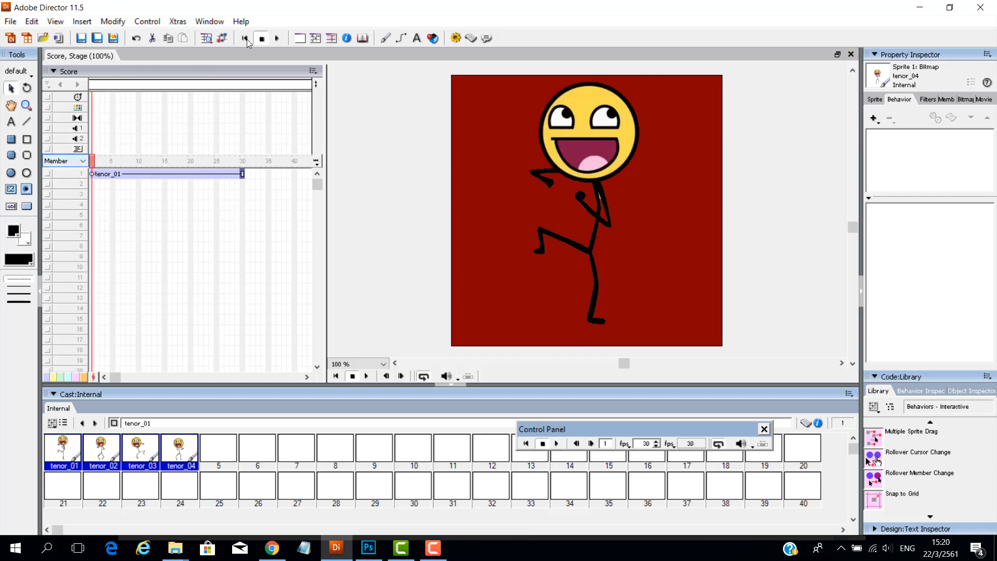
left_click(278, 38)
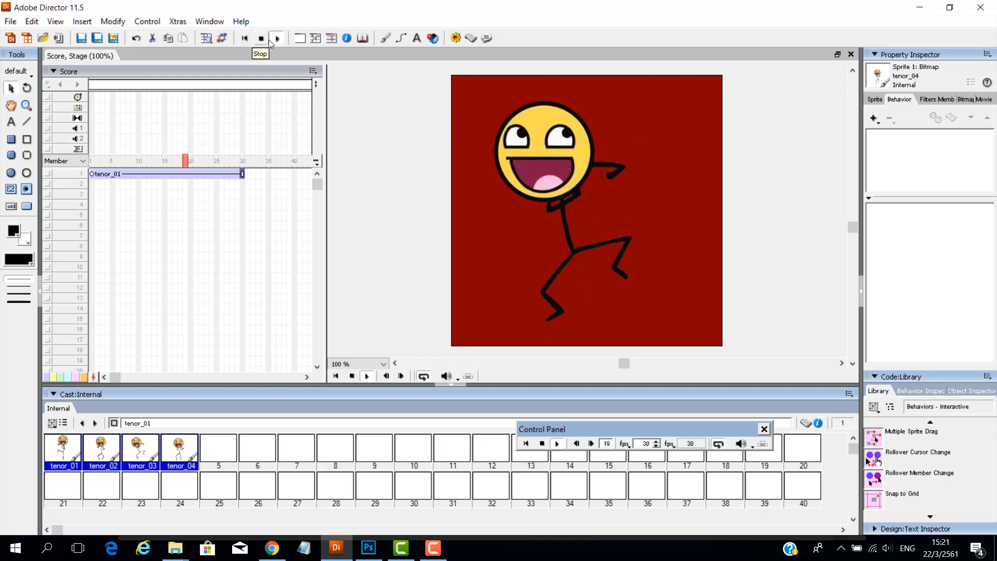
Step: Save the project as a Director Movie named tenor_dir_normal
left_click(10, 21)
left_click(38, 98)
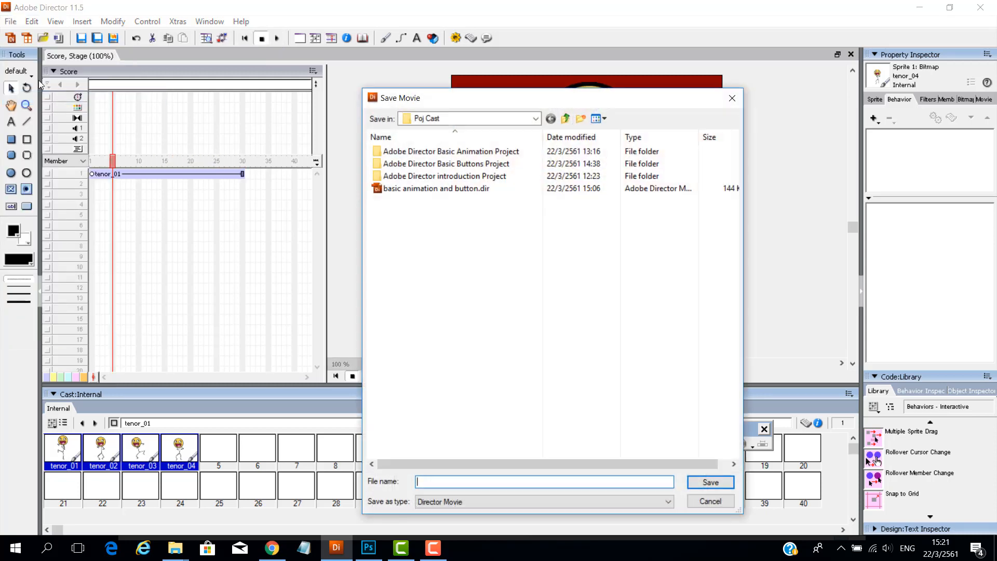
left_click(435, 482)
type("TENOR")
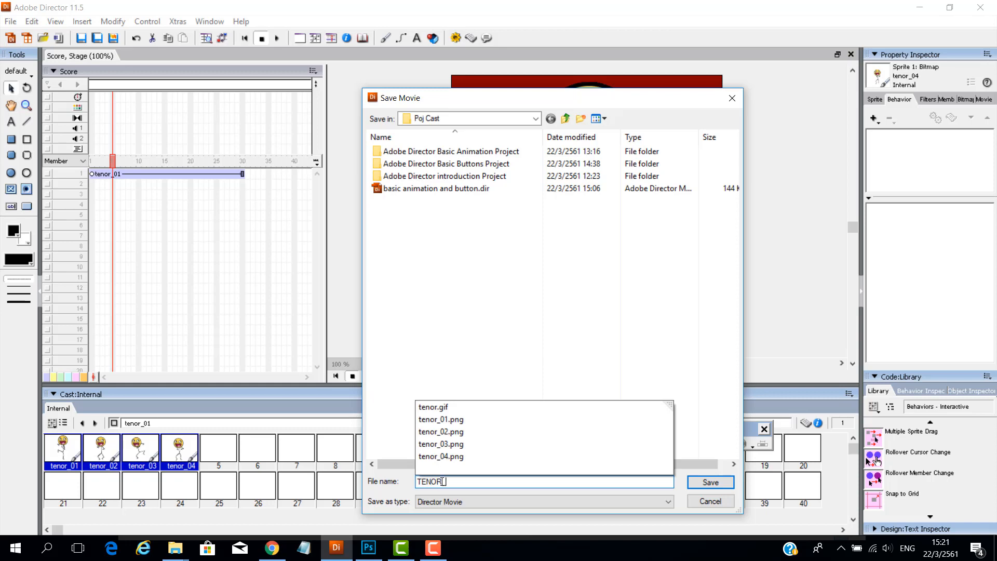
type("_")
key("BackSpace")
key("BackSpace")
key("BackSpace")
key("BackSpace")
type("tenor_")
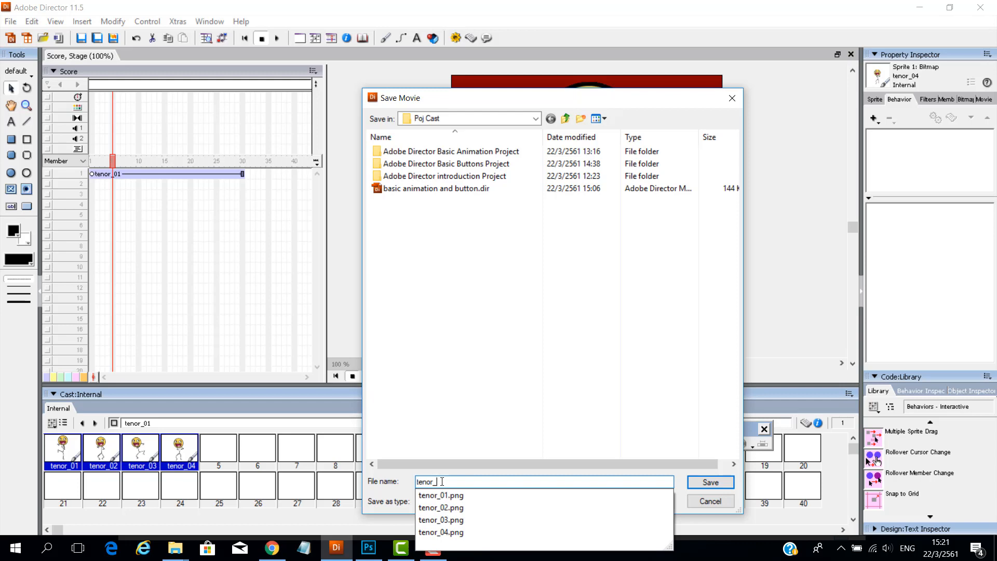
type("dir")
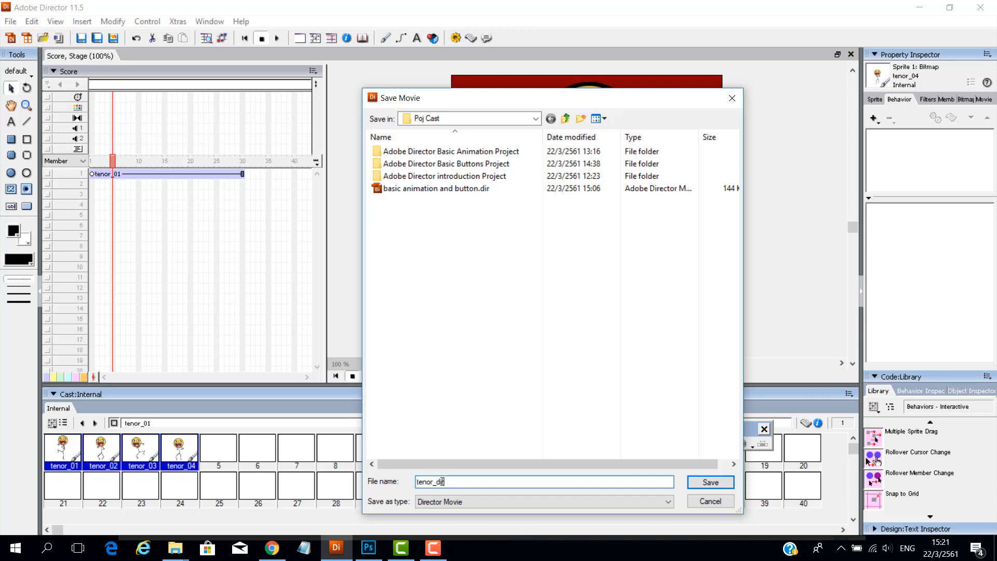
type("_")
type("normal")
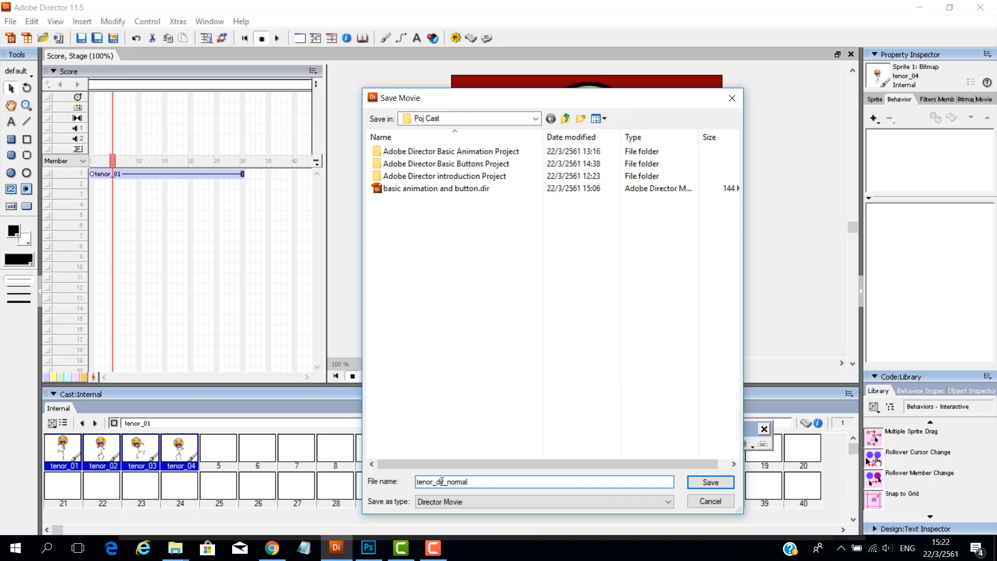
left_click(709, 482)
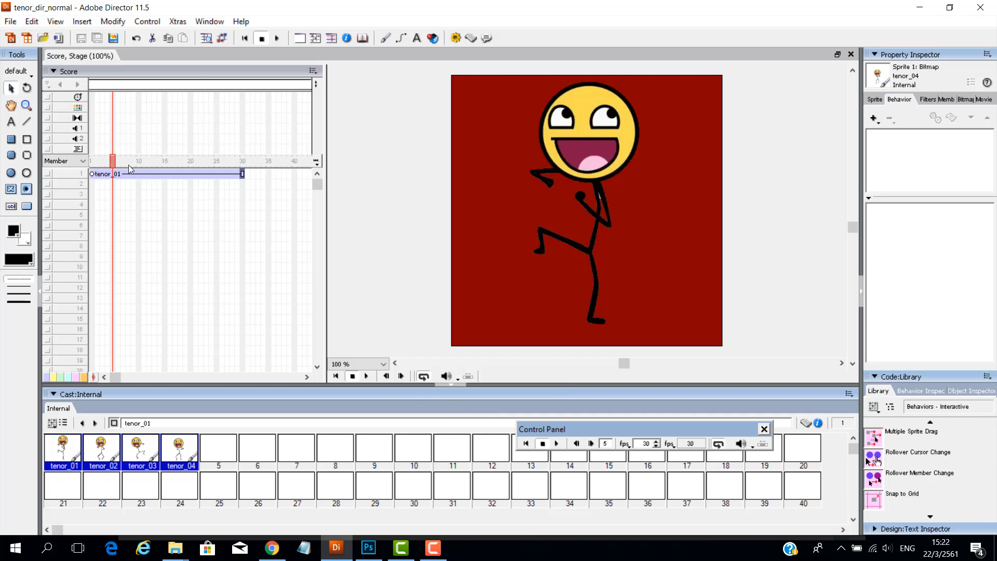
Step: Return the playhead to frame 1 and play the saved animation
left_click_drag(113, 161, 91, 162)
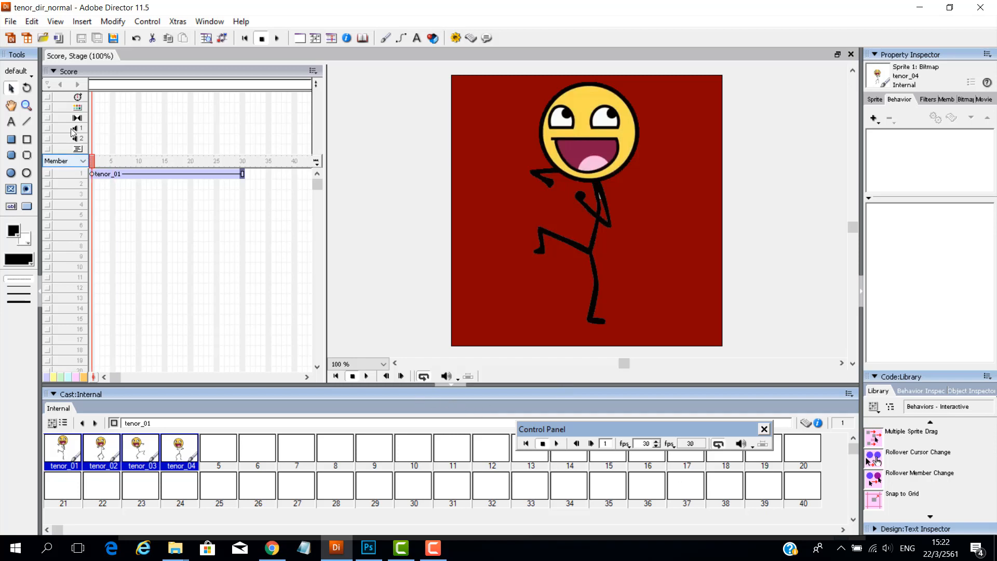
key("ctrl+alt+p")
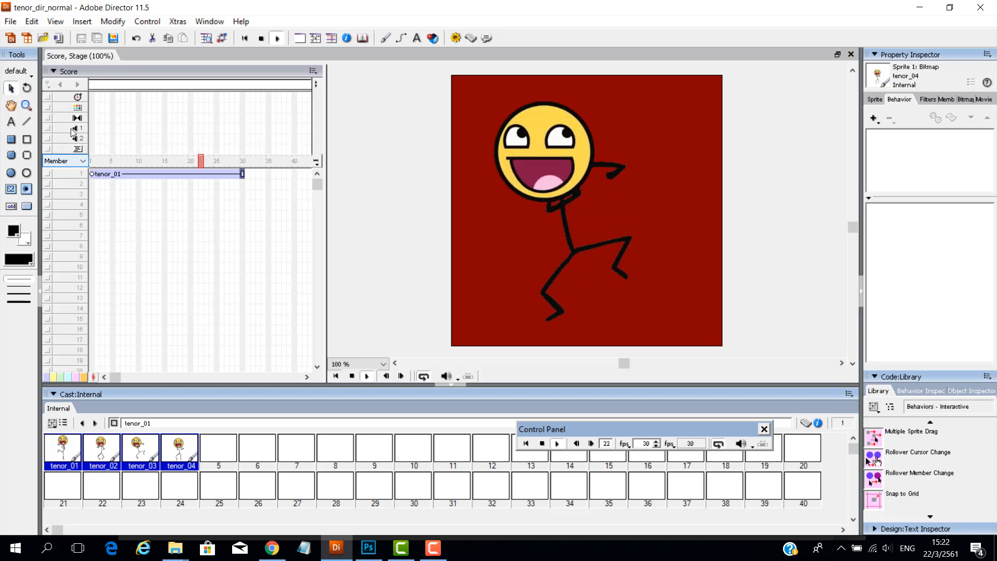
Step: Stop playback, shorten the emoji sequence in channel 1 to end at frame 15, and test the faster animation
key("ctrl+alt+period")
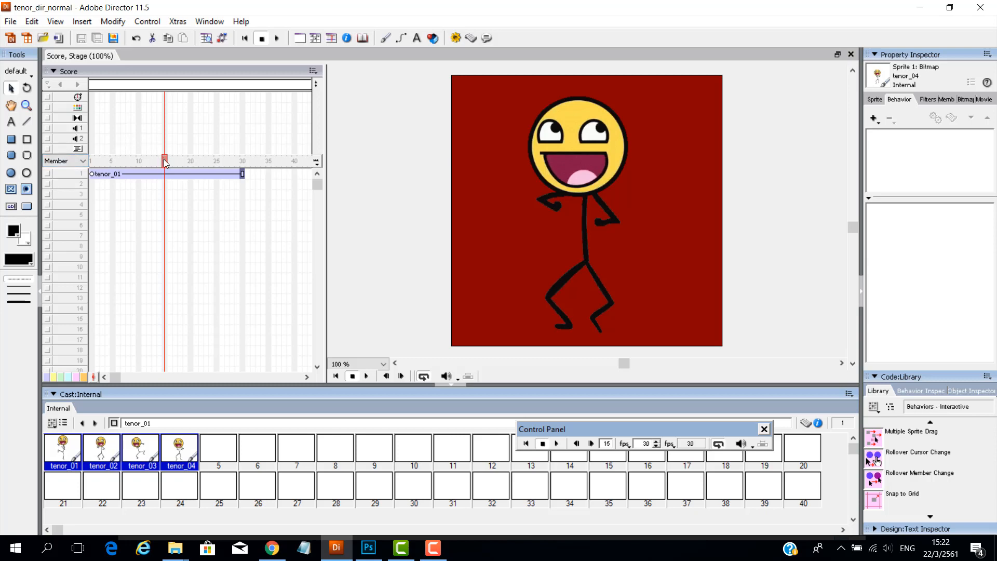
left_click_drag(165, 161, 92, 172)
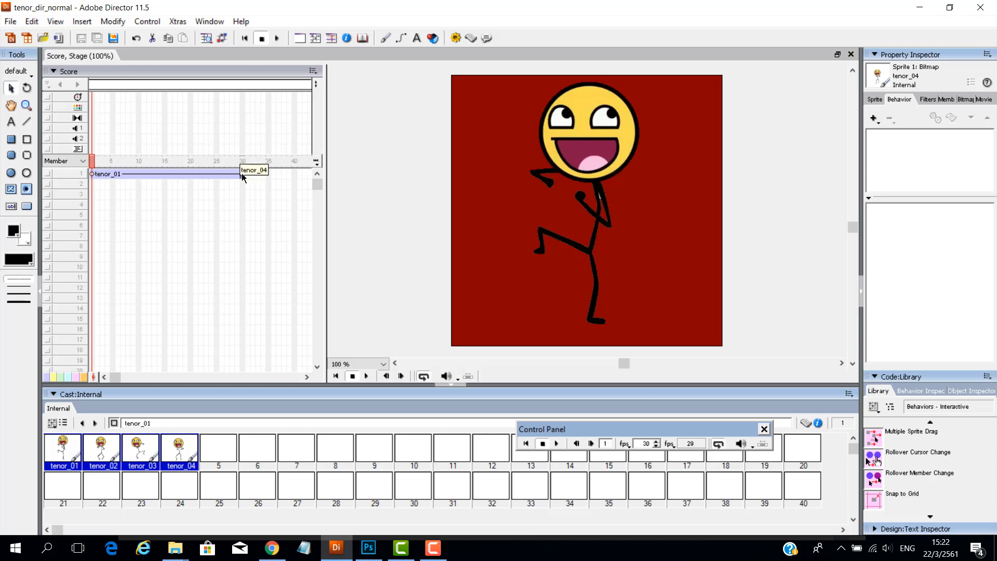
left_click_drag(241, 174, 169, 174)
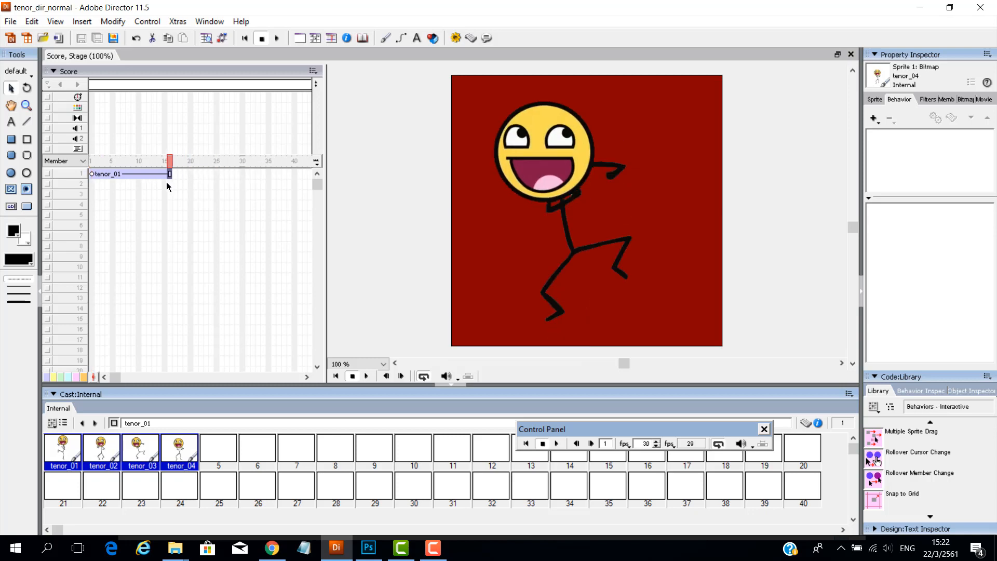
left_click(165, 161)
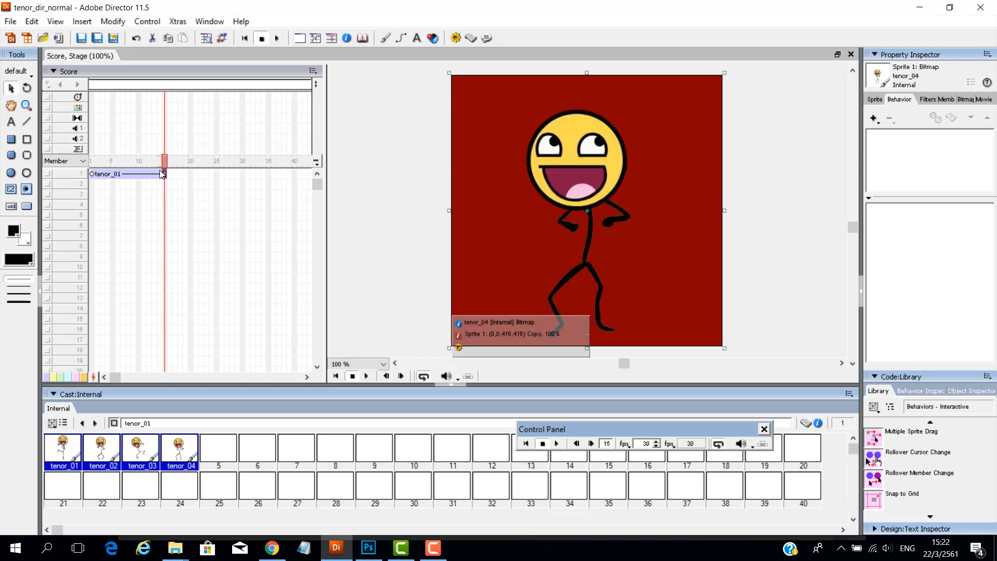
key("ctrl+alt+p")
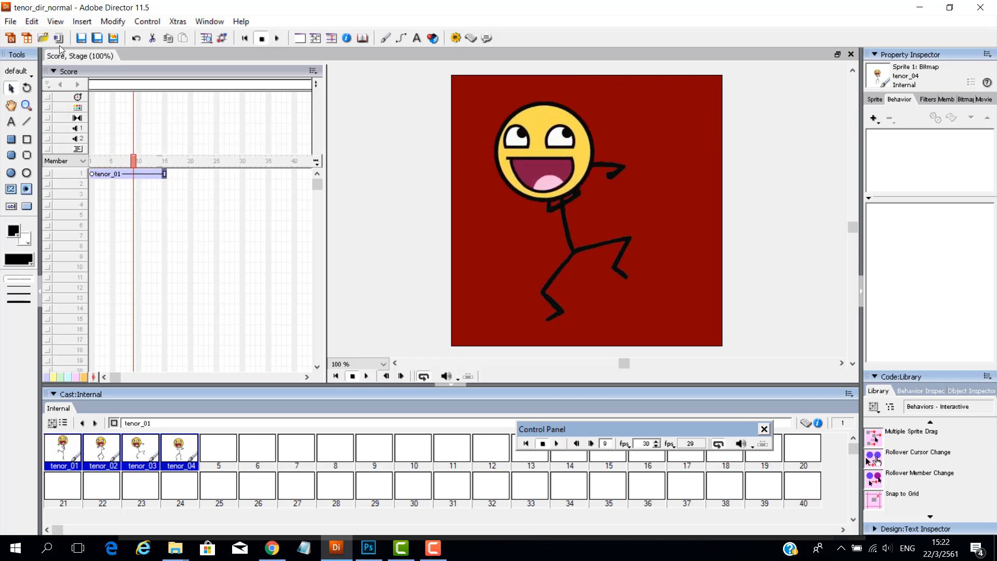
Step: Save a copy of the 15-frame animation as a Director Movie named tenor_dir_rolloverl
left_click(10, 21)
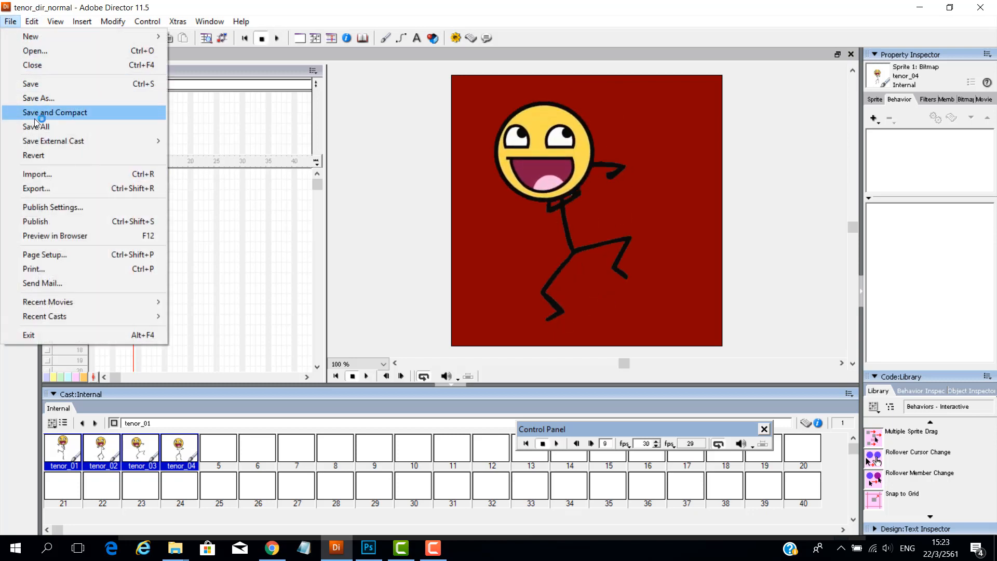
left_click(39, 99)
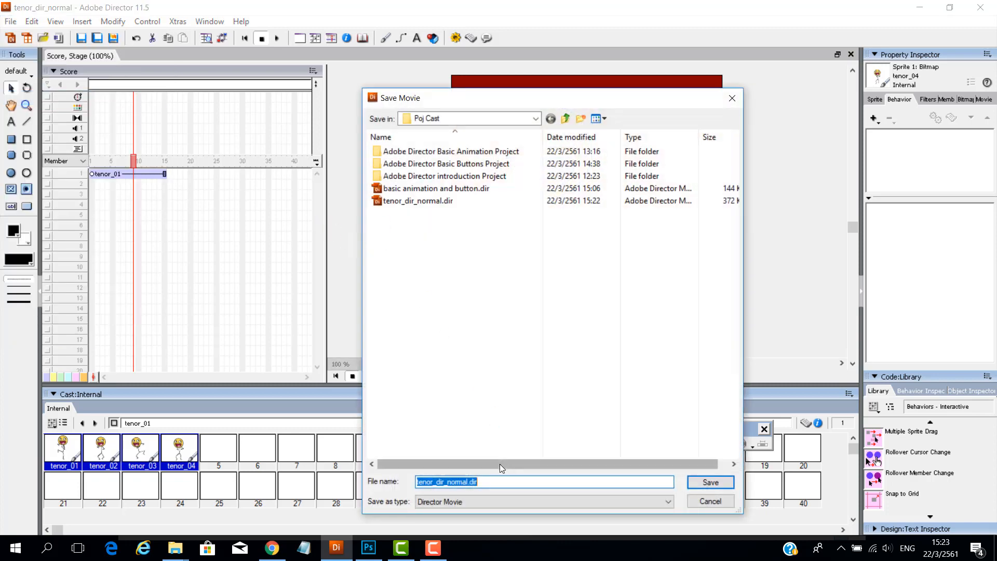
left_click(457, 482)
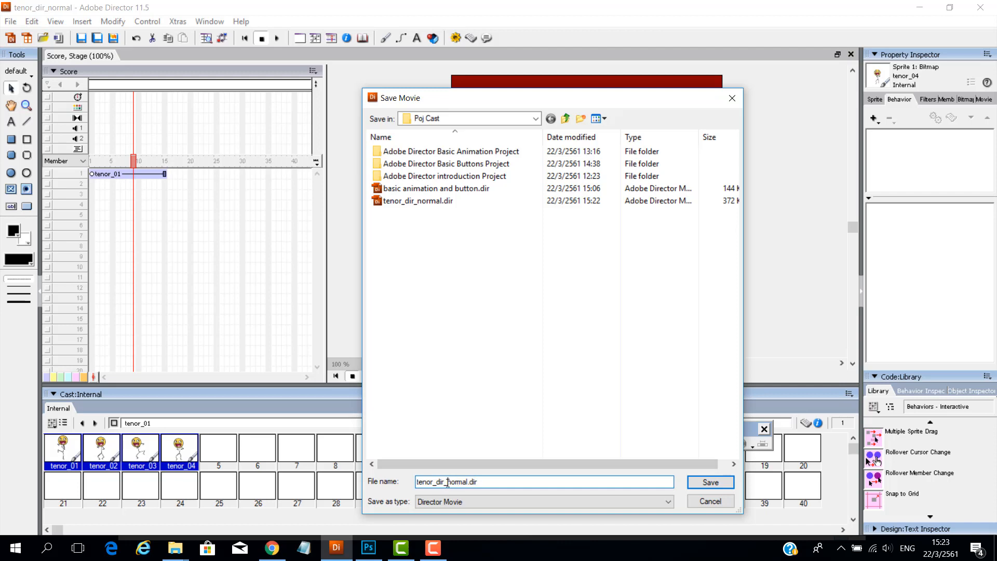
left_click_drag(448, 482, 466, 483)
type("rollover")
left_click(710, 482)
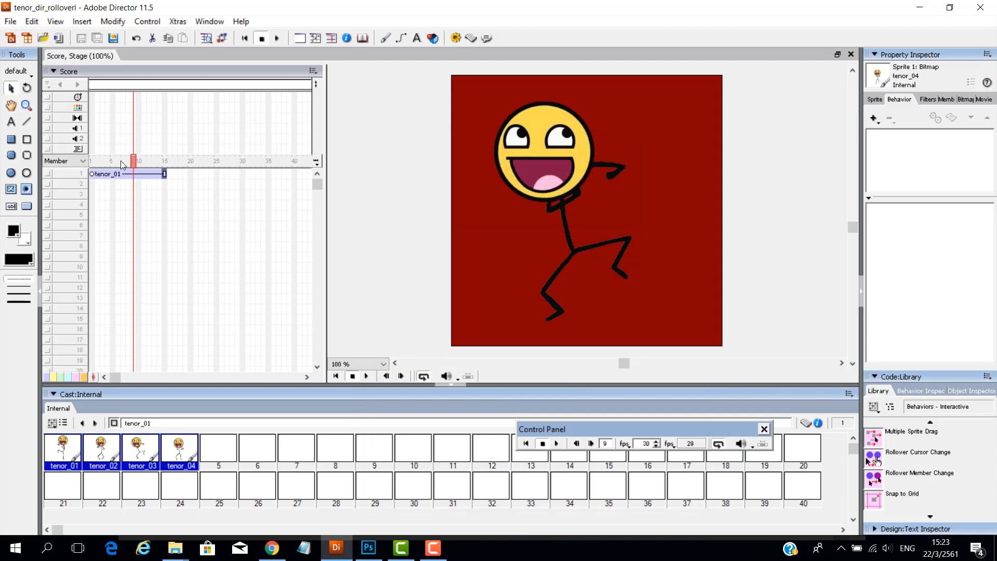
Step: Shorten the emoji sequence in channel 1 to end at frame 5 and test its playback
left_click_drag(134, 161, 89, 163)
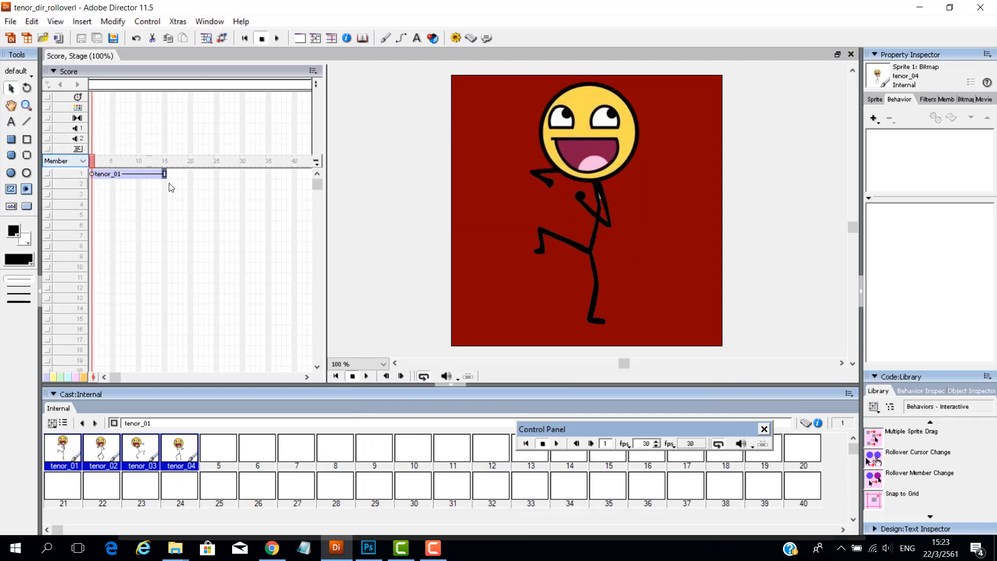
left_click_drag(164, 173, 113, 175)
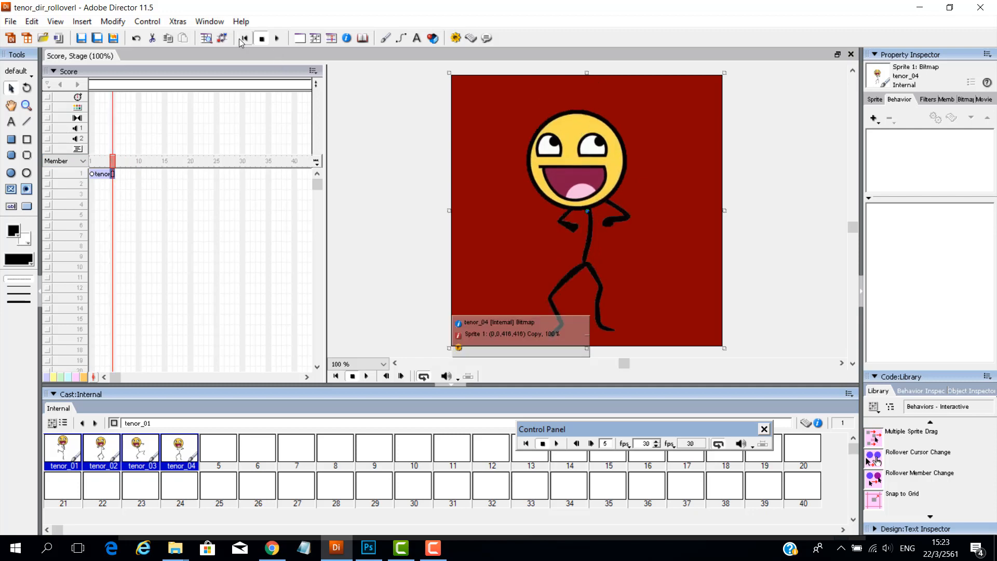
left_click(278, 39)
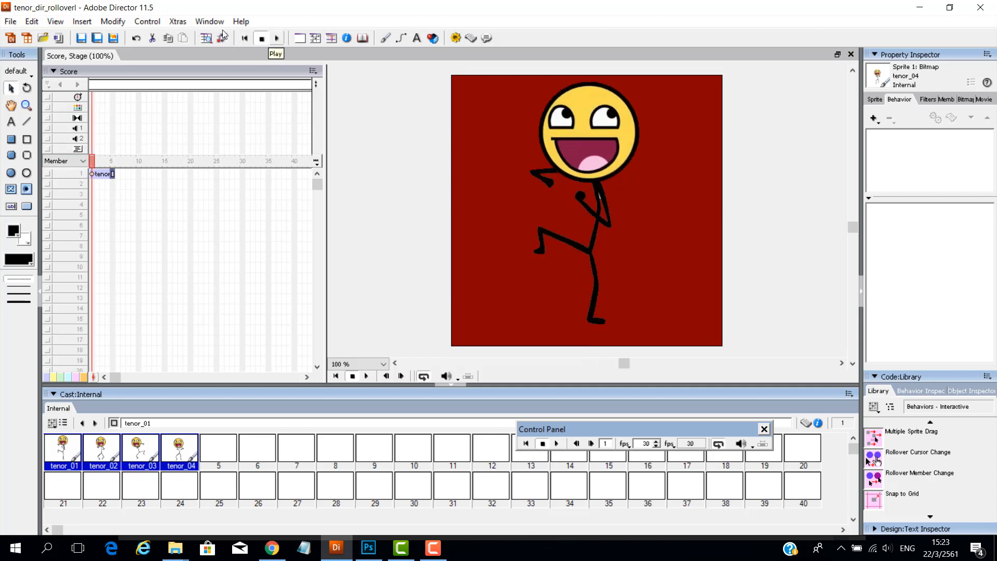
left_click(279, 39)
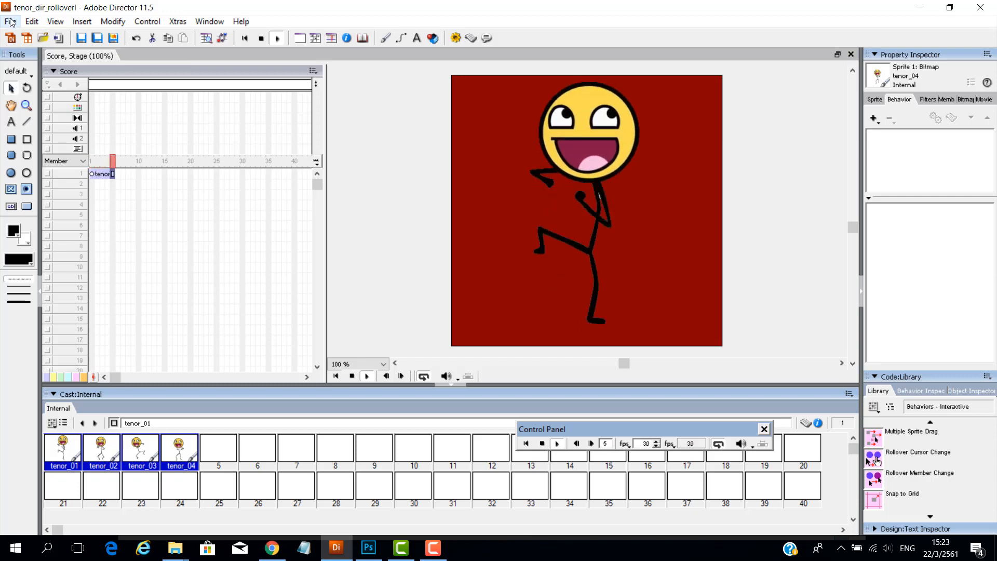
left_click(259, 39)
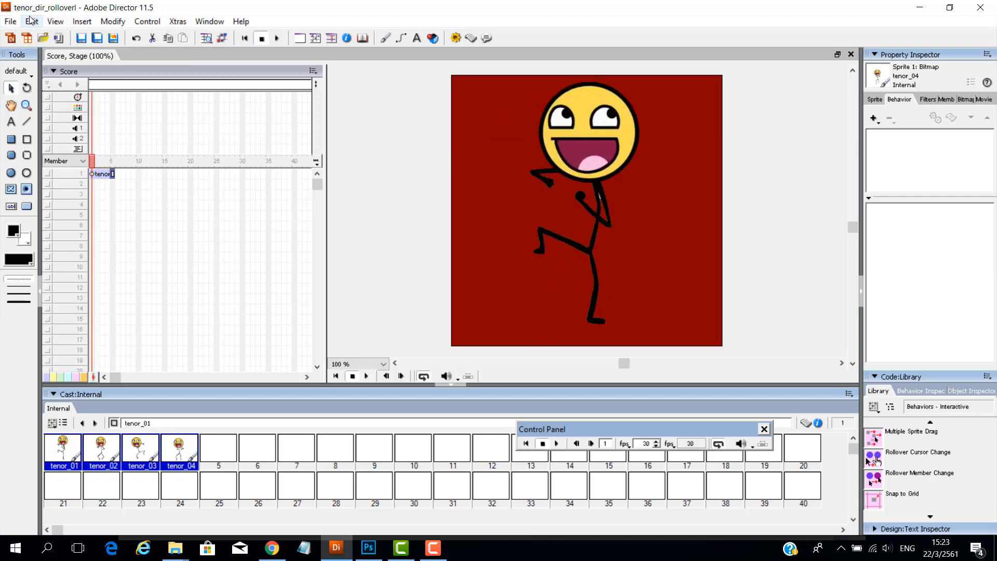
Step: Save a copy of the 5-frame animation as a Director Movie named tenor_dir_hitl
left_click(10, 21)
left_click(32, 98)
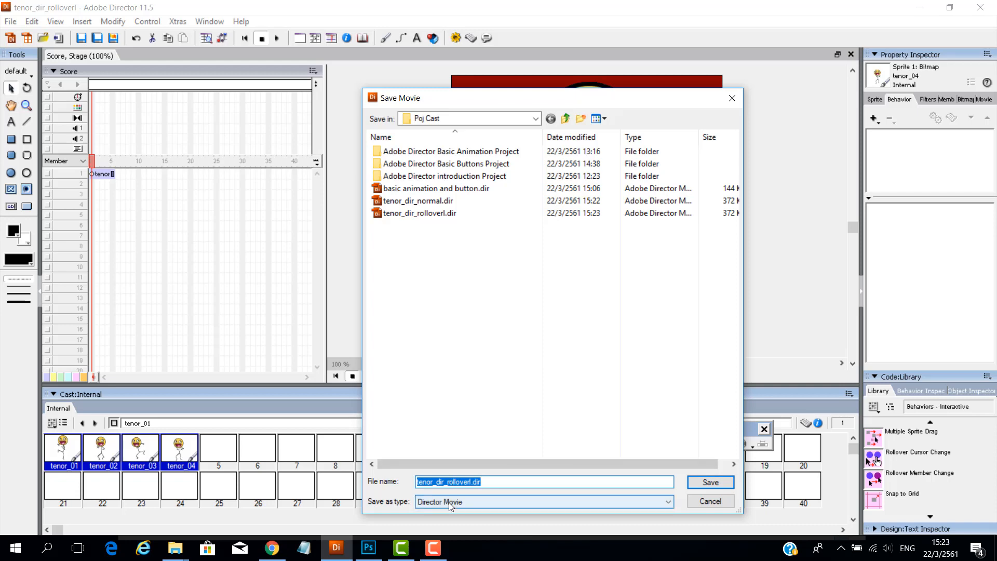
left_click(435, 219)
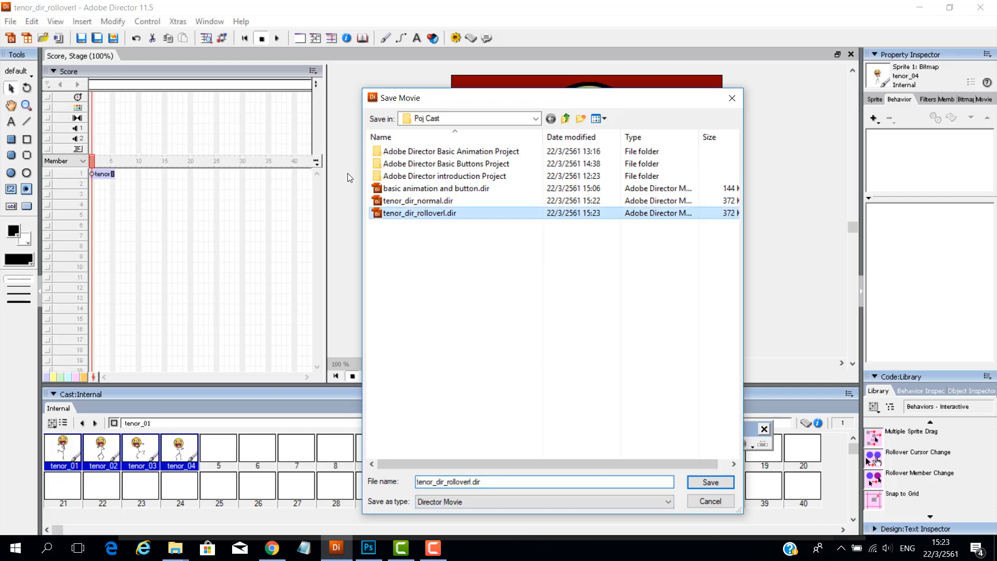
left_click(449, 481)
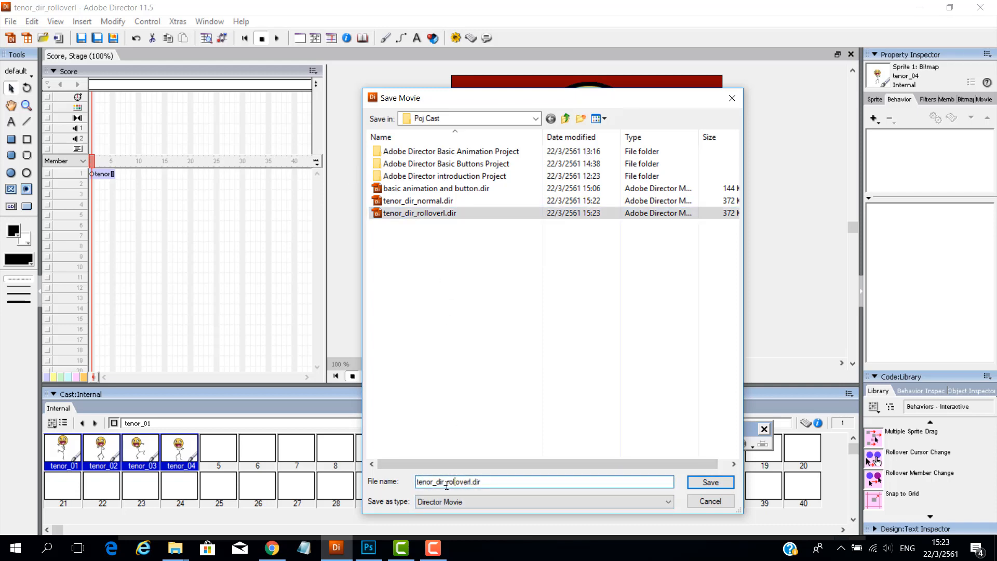
left_click_drag(448, 482, 471, 482)
type("hit")
left_click(719, 483)
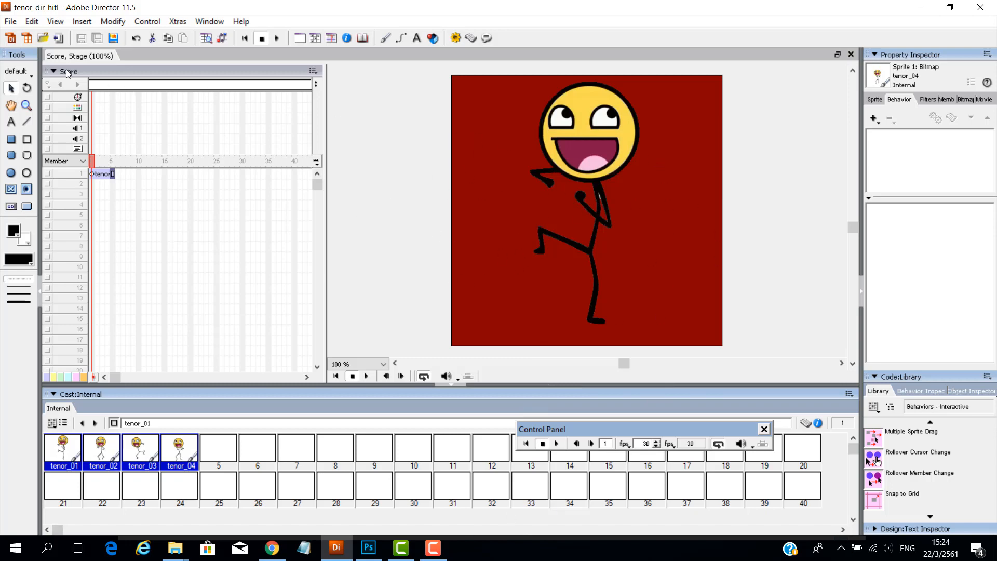
Step: Create a new movie and set its stage size to 800 x 600
left_click(11, 23)
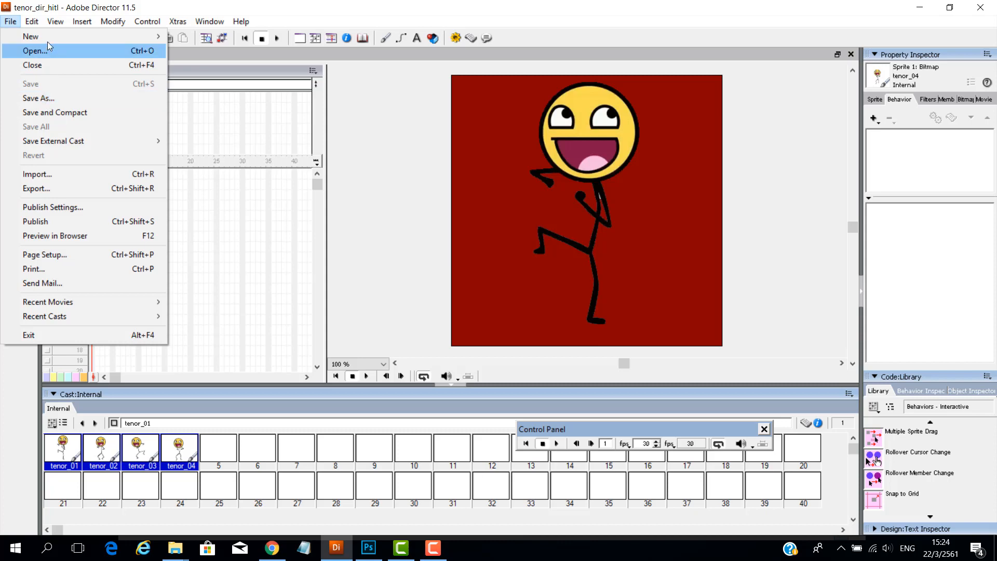
mouse_move(48, 39)
left_click(204, 36)
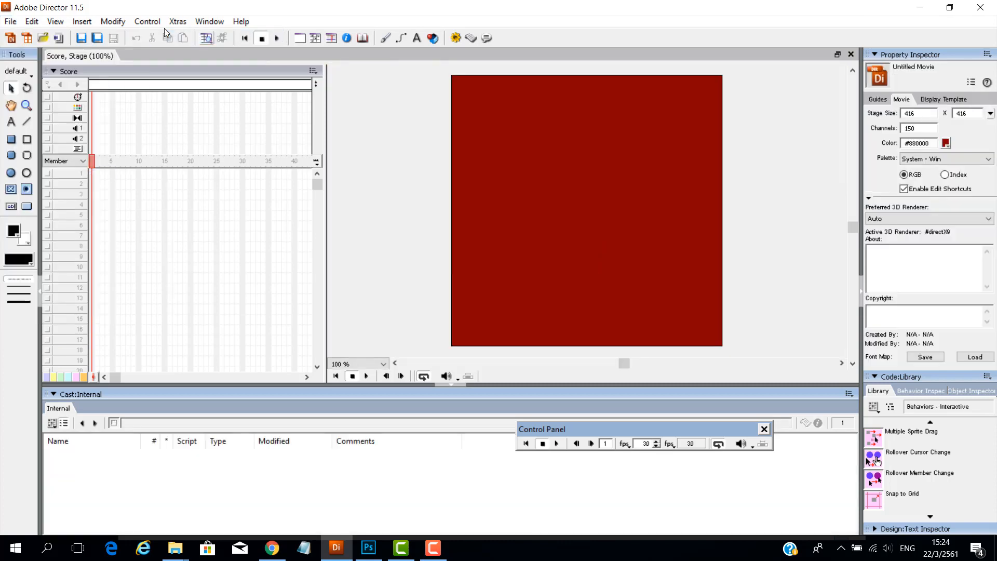
left_click(990, 113)
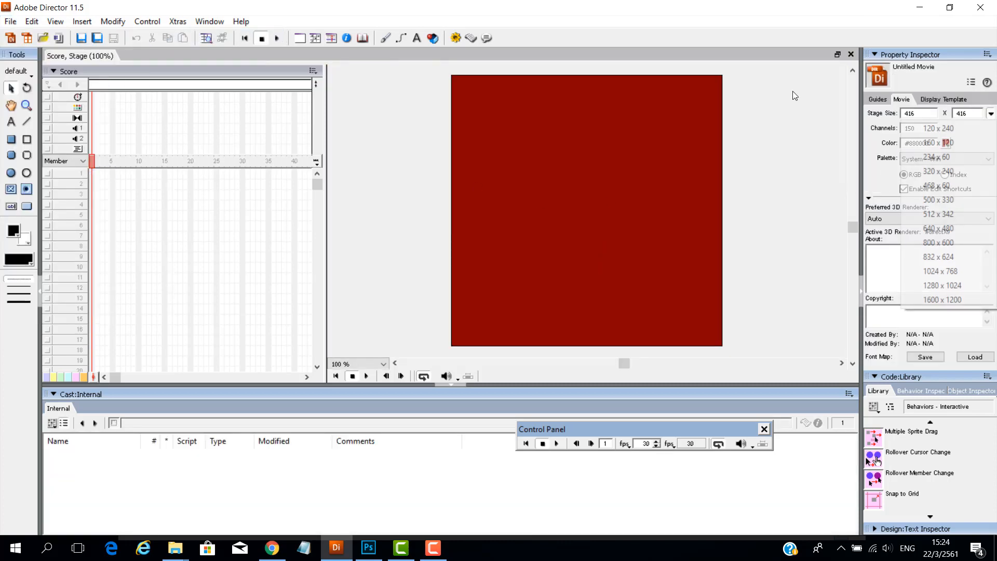
left_click(953, 239)
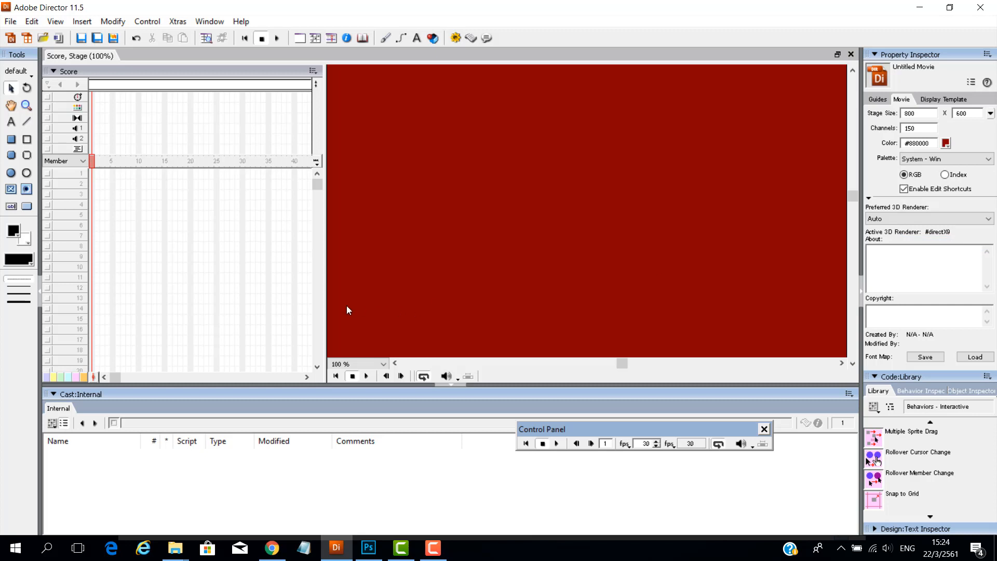
Step: Set the new movie's stage color to the pinkish red #CC3366
left_click(381, 367)
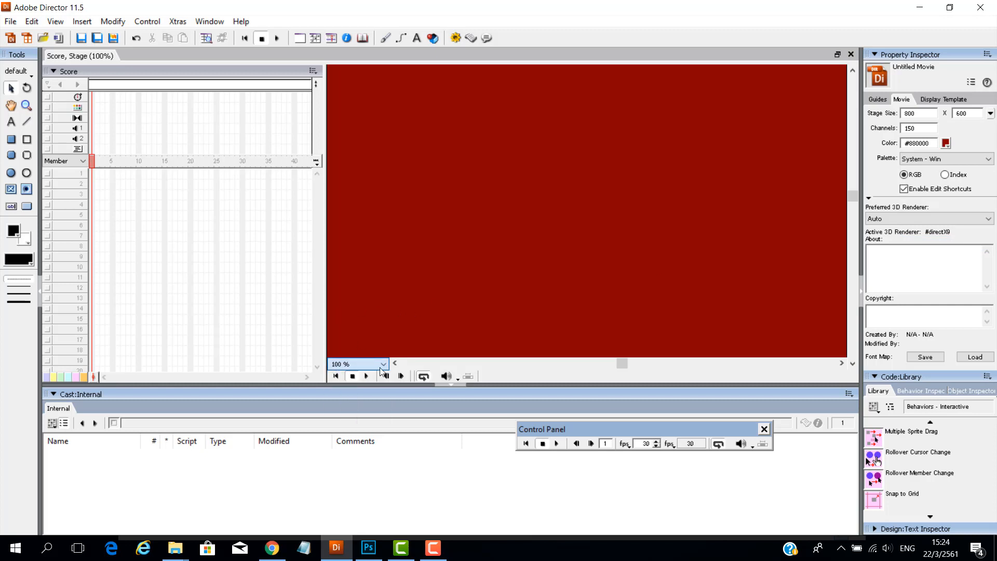
left_click(381, 367)
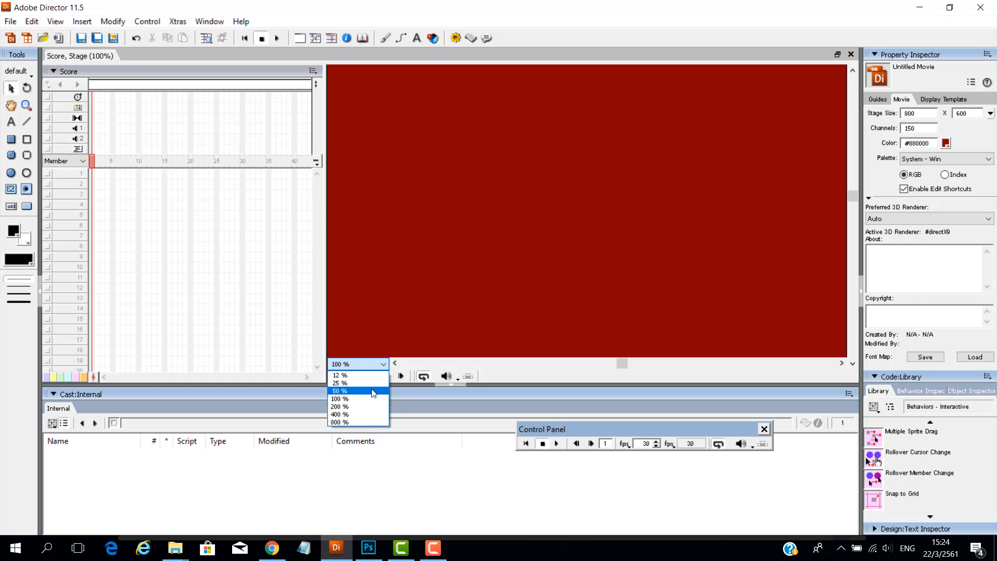
left_click(374, 391)
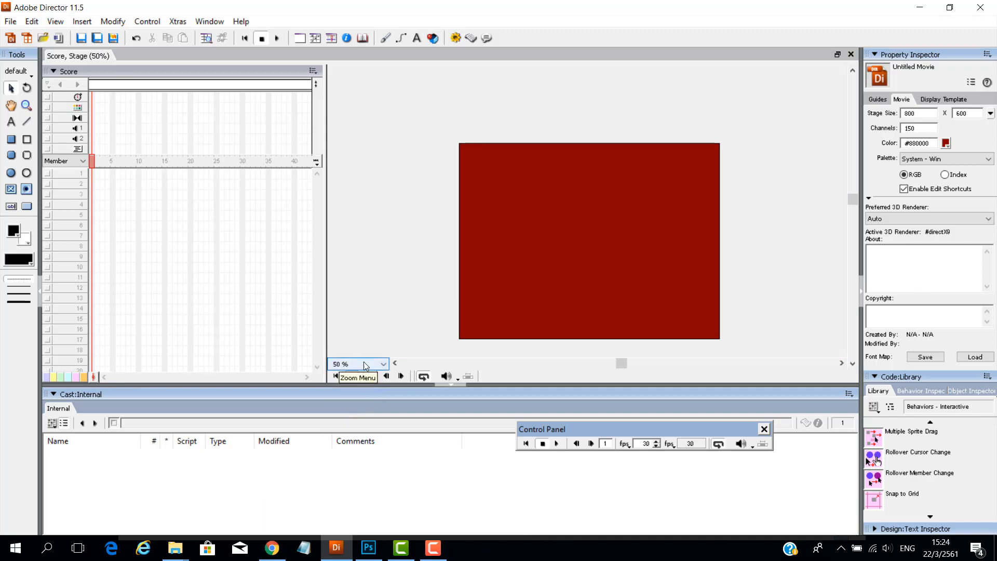
left_click(946, 143)
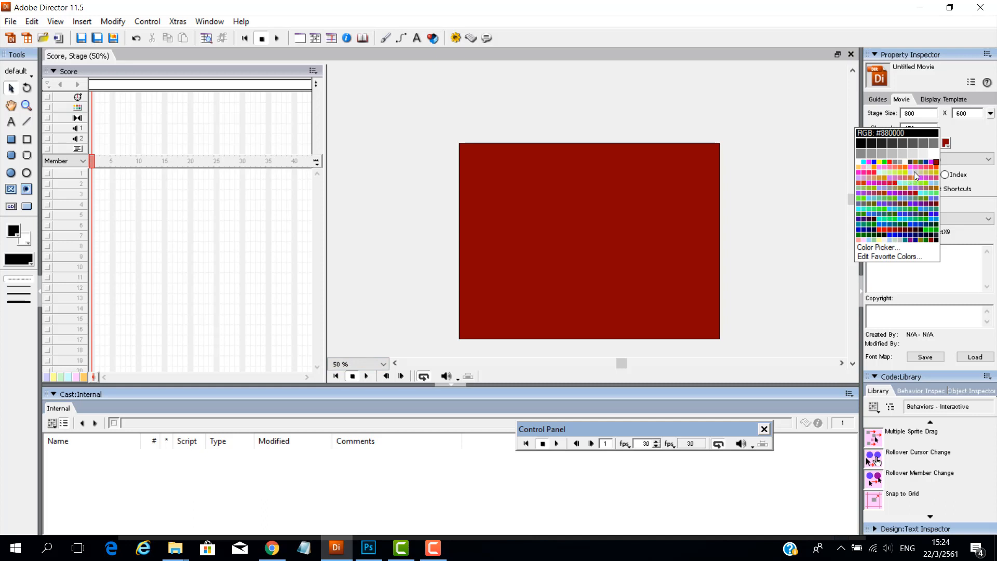
left_click(936, 180)
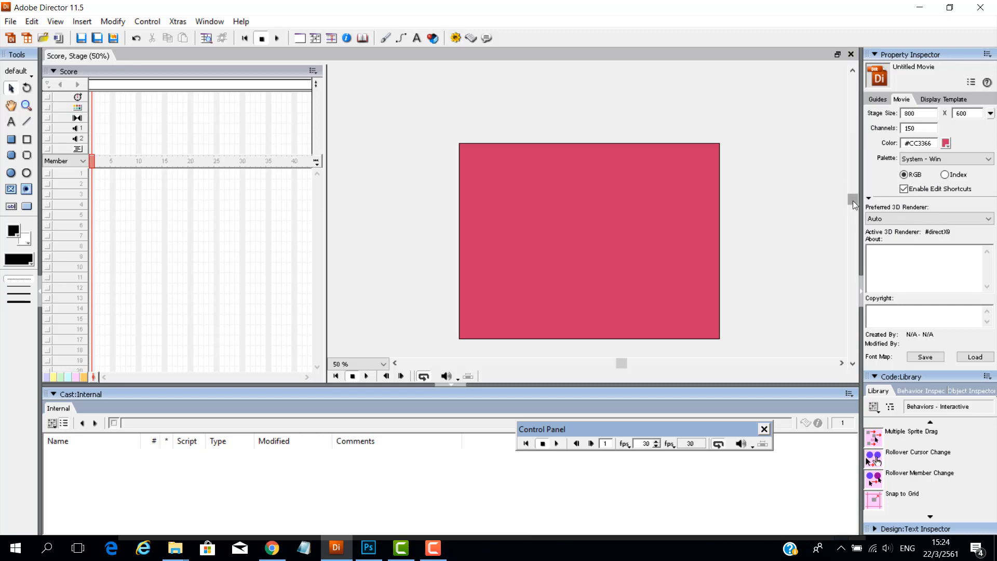
left_click_drag(852, 200, 858, 236)
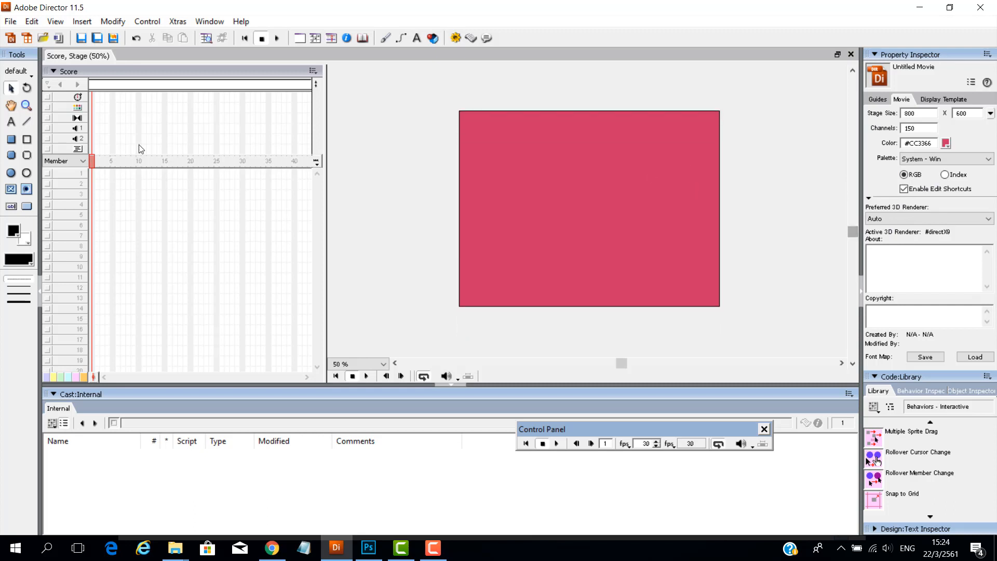
Step: Import tenor_dir_hitl.dir, tenor_dir_normal.dir and tenor_dir_rolloverl.dir into the internal cast and show the cast members as thumbnails
left_click(11, 21)
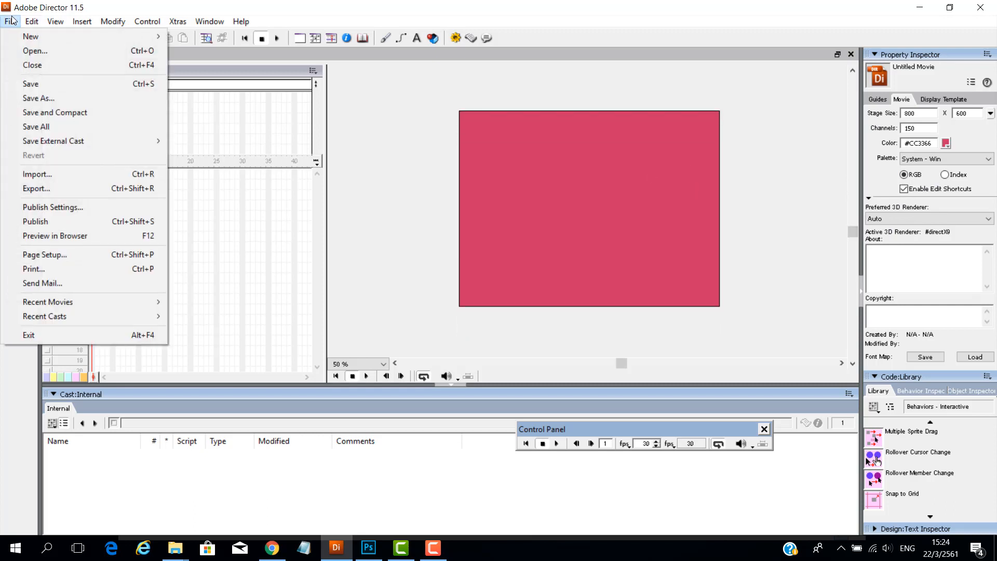
left_click(37, 175)
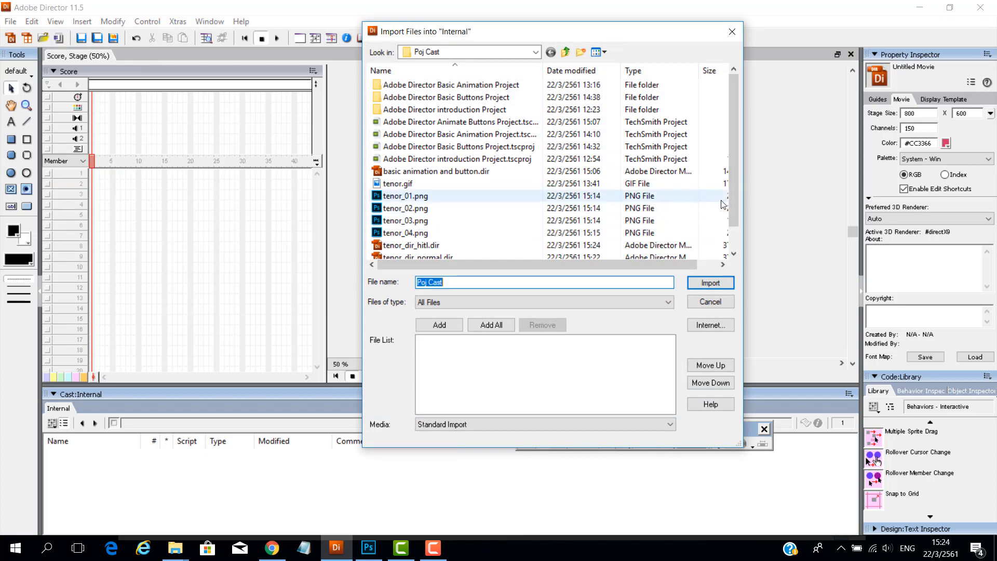
left_click_drag(740, 195, 735, 245)
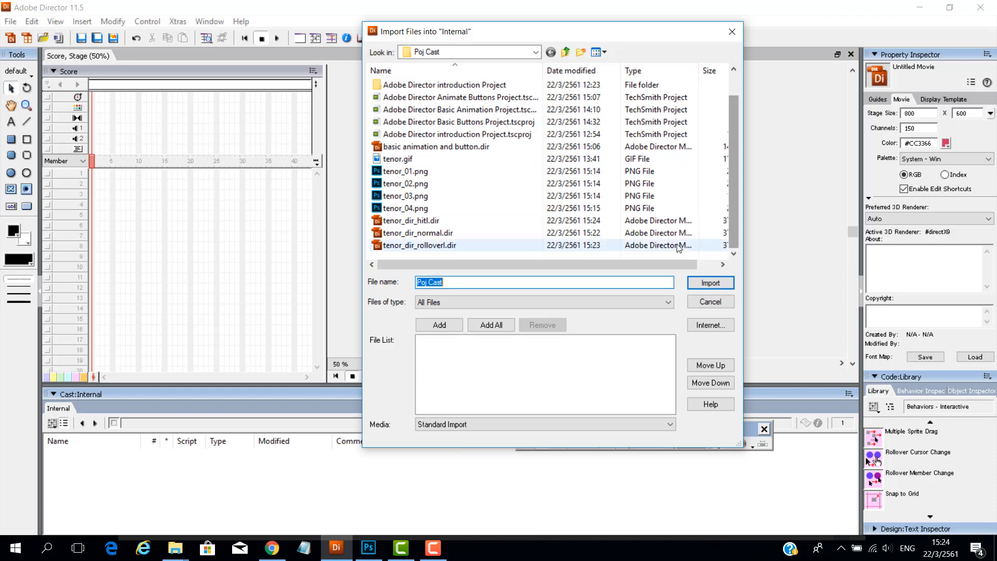
left_click(408, 220)
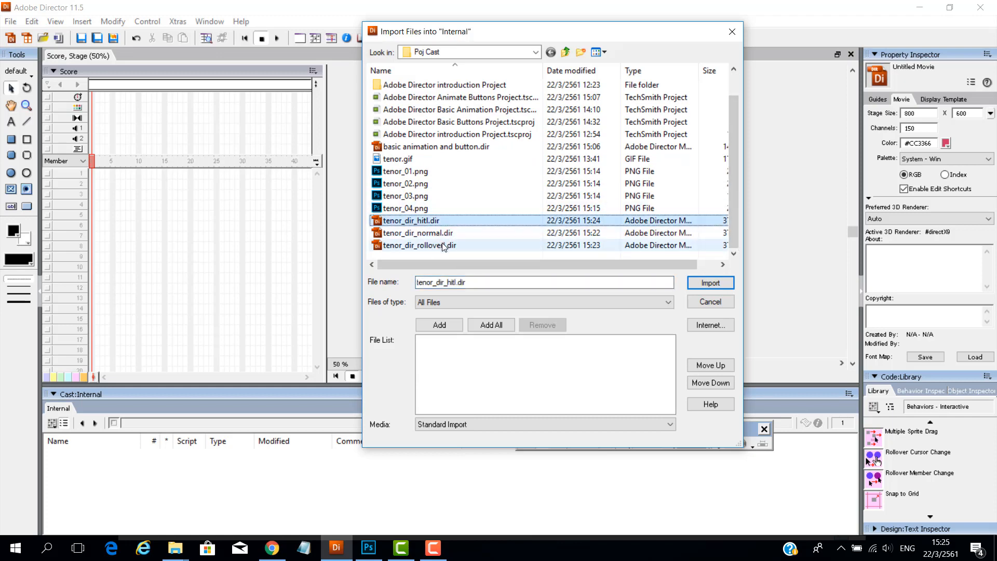
left_click(445, 246, "shift")
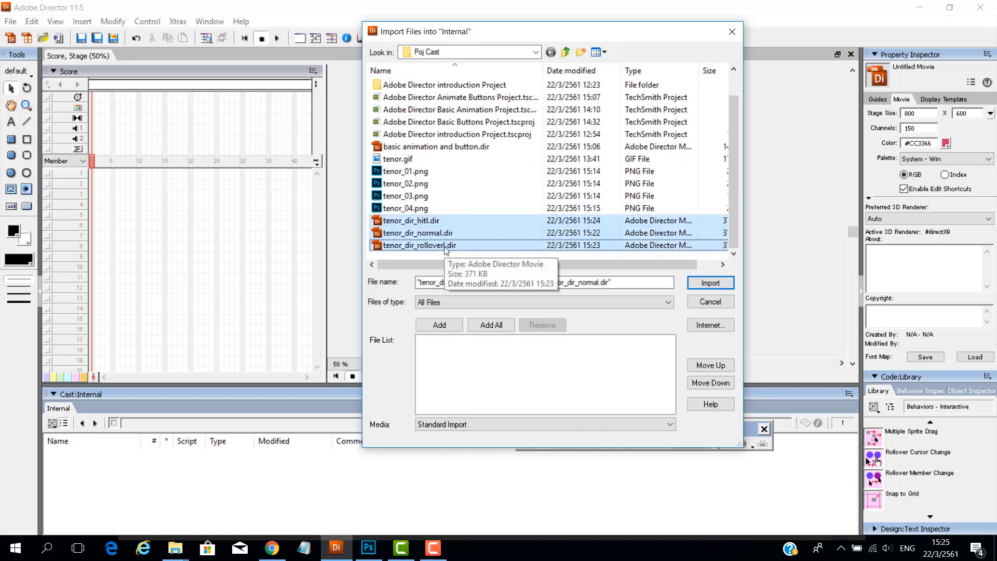
left_click(710, 283)
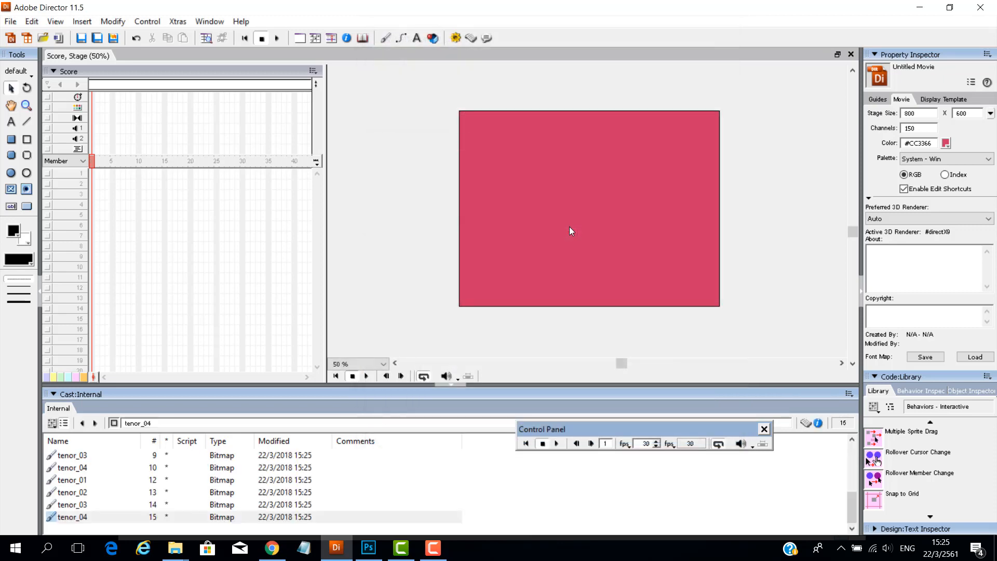
left_click(63, 424)
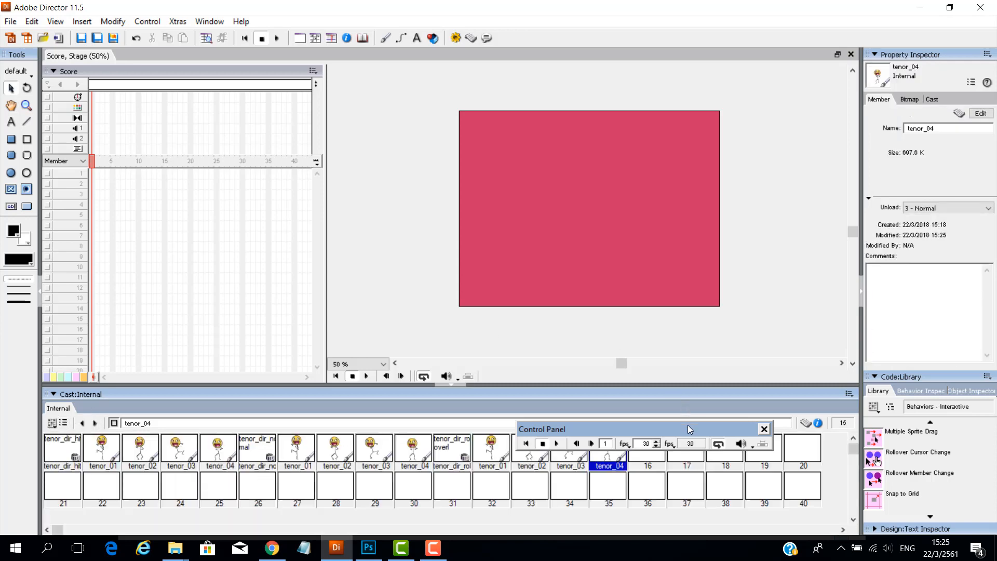
Step: Place the tenor_dir_normal film loop in channel 1 from frame 1 and move its sprite to the stage's lower-left corner
left_click_drag(687, 425, 690, 375)
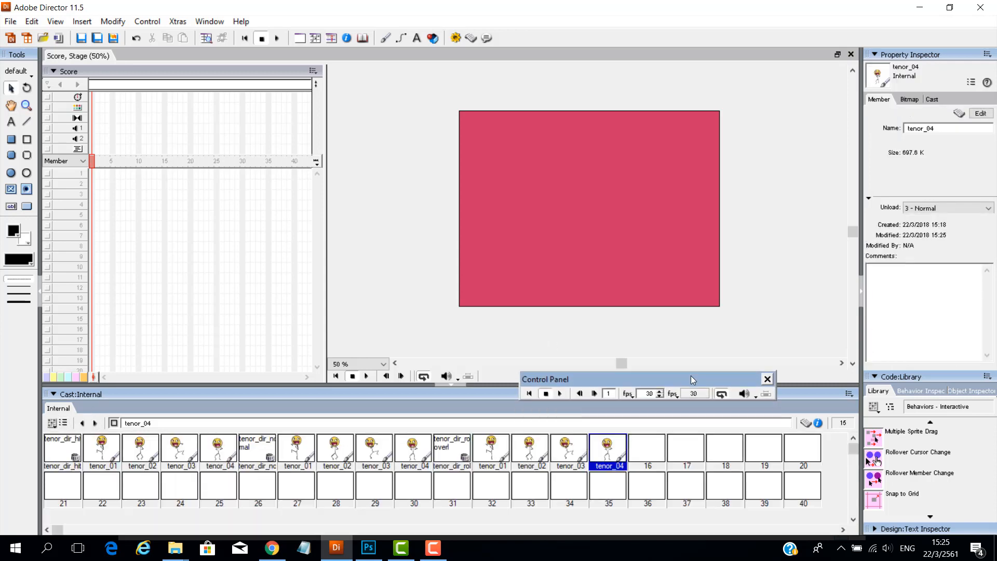
left_click(70, 448)
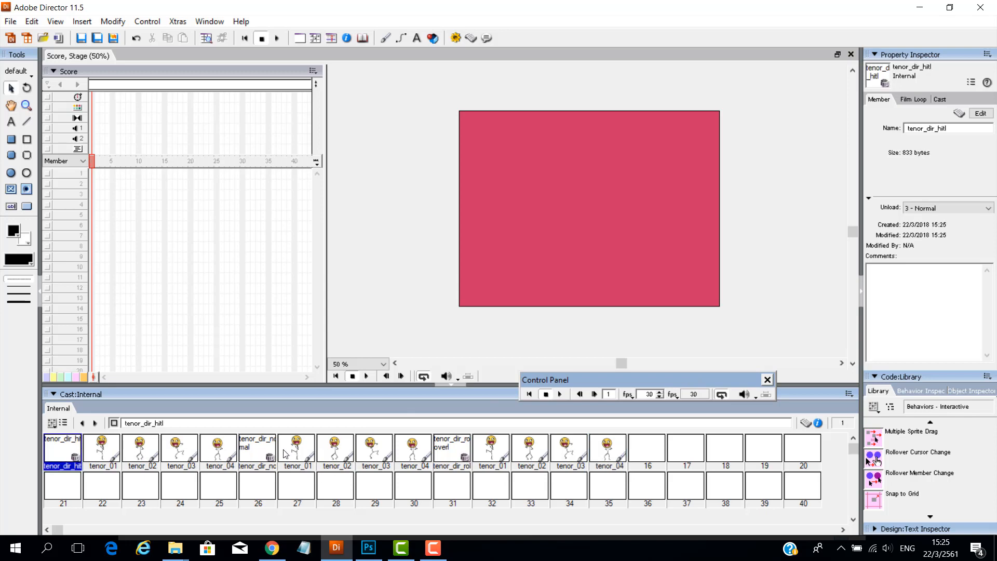
left_click(262, 453)
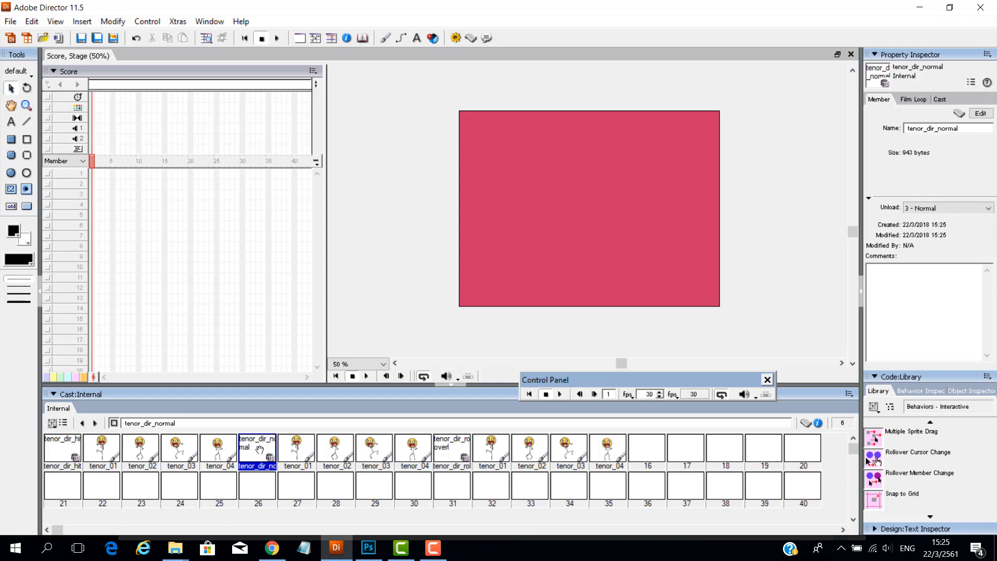
left_click_drag(260, 450, 94, 175)
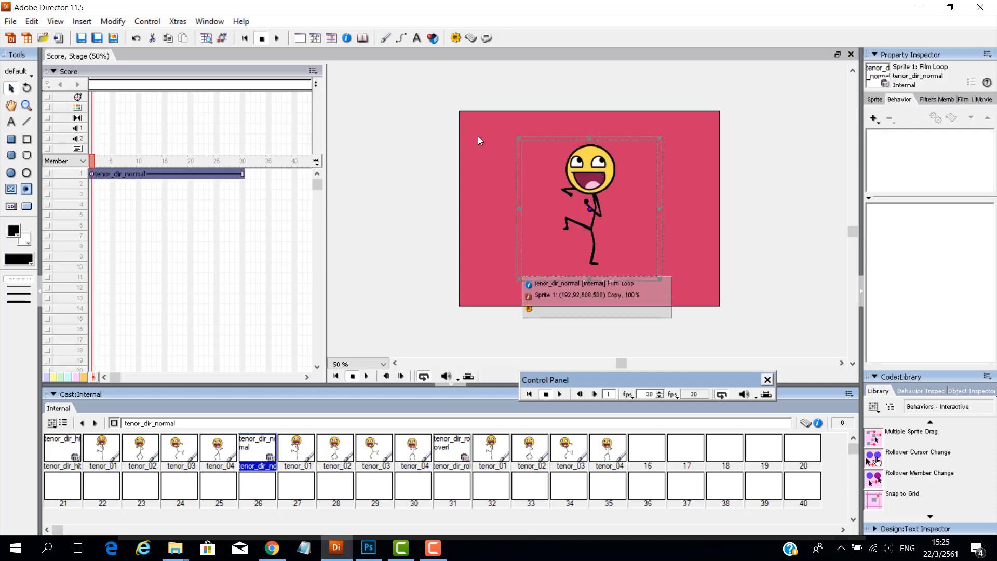
left_click_drag(595, 167, 534, 200)
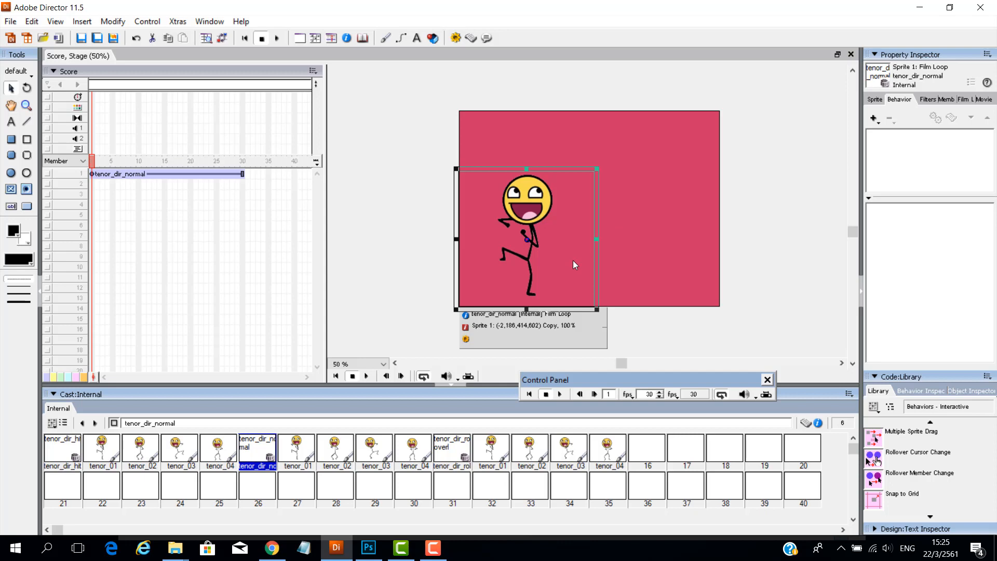
Step: Attach the Push Button behavior from the Controls library to the emoji sprite
left_click(874, 407)
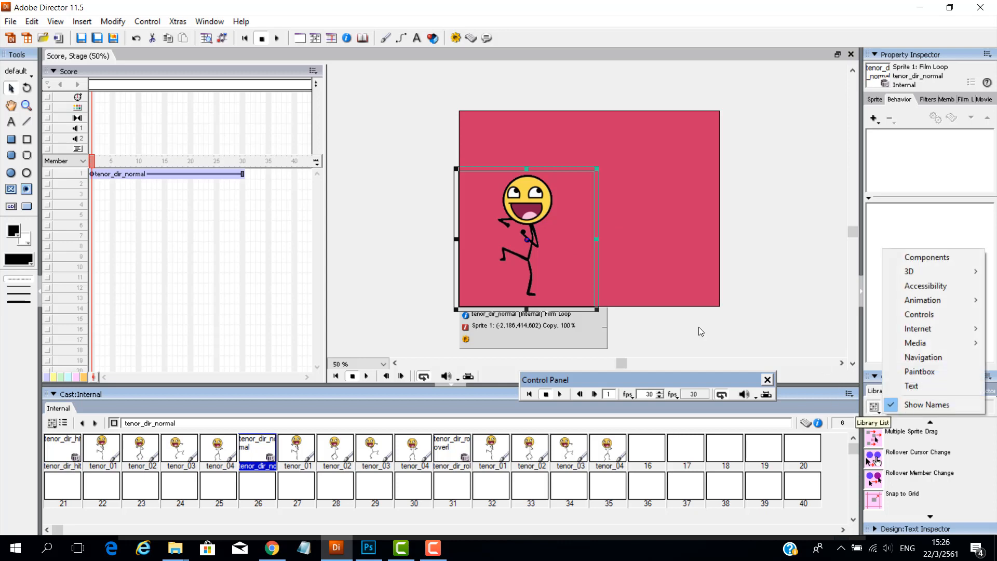
left_click(929, 317)
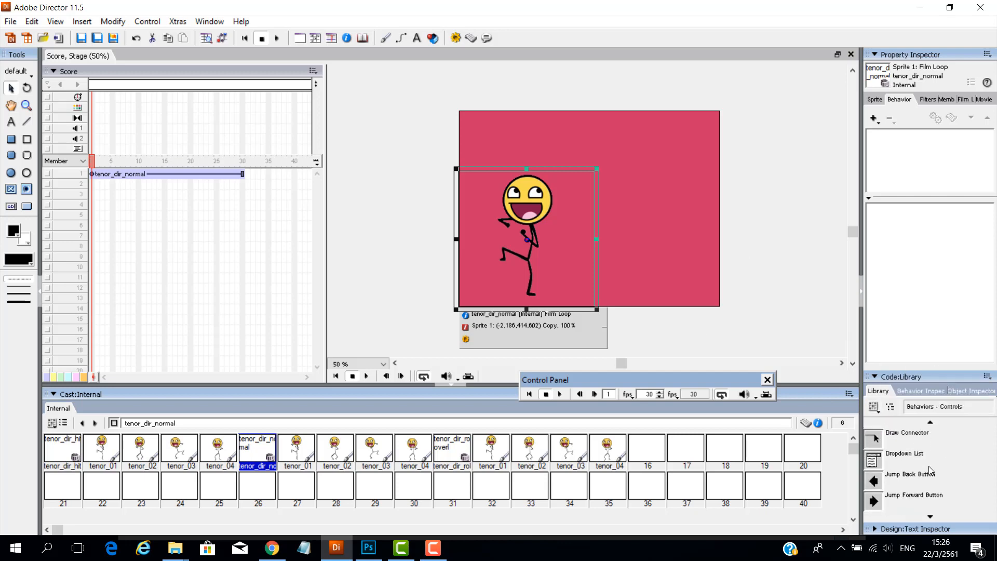
scroll(929, 471, "down", 4)
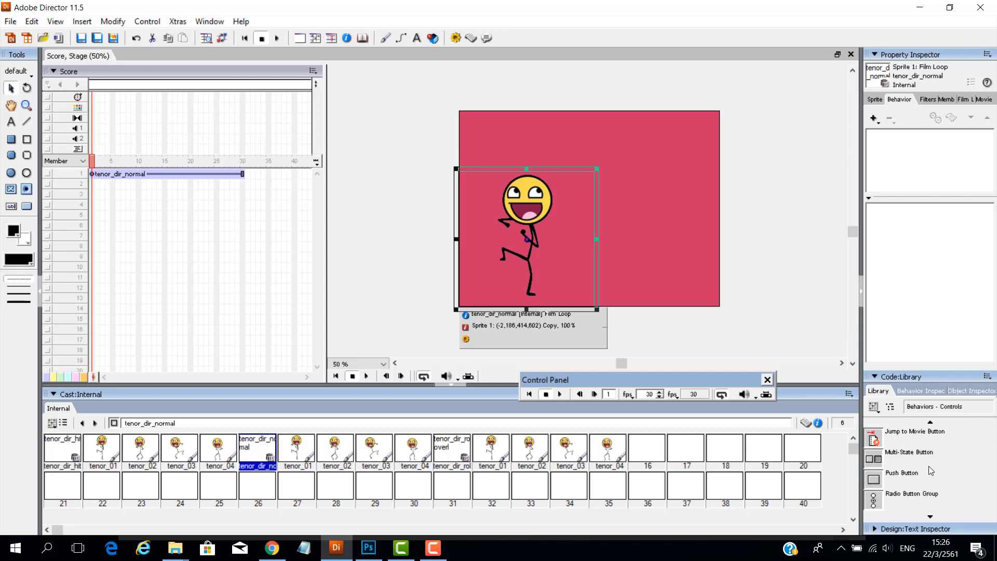
mouse_move(873, 482)
left_click_drag(876, 478, 537, 211)
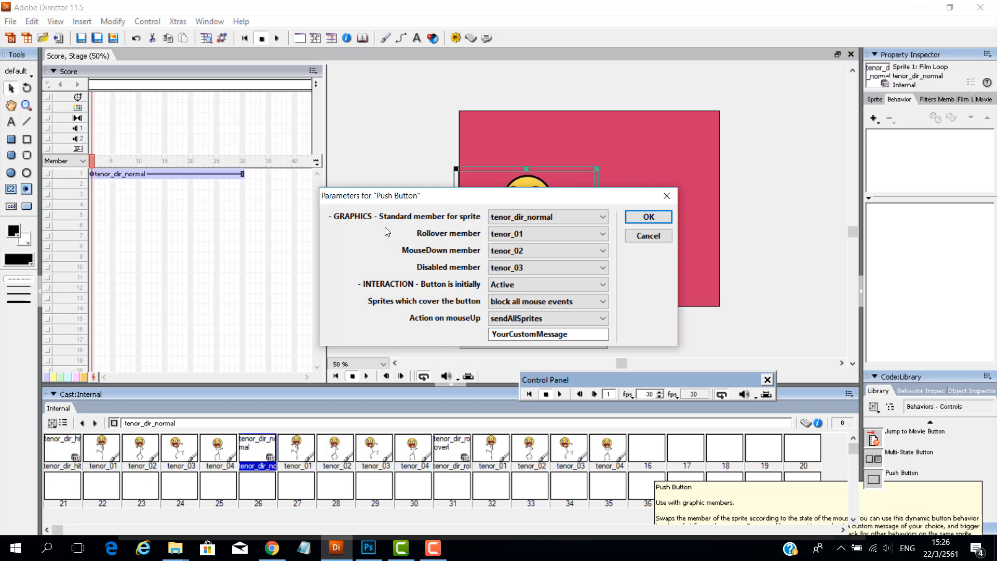
Step: Set the Push Button's rollover member to tenor_dir_rolloverl and its MouseDown member to tenor_dir_hitl
left_click(520, 234)
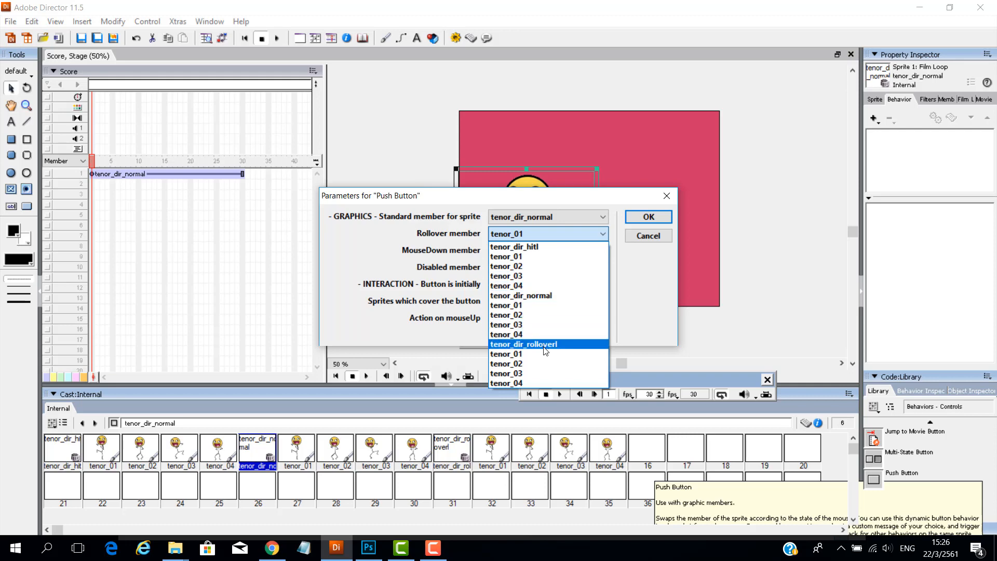
left_click(544, 344)
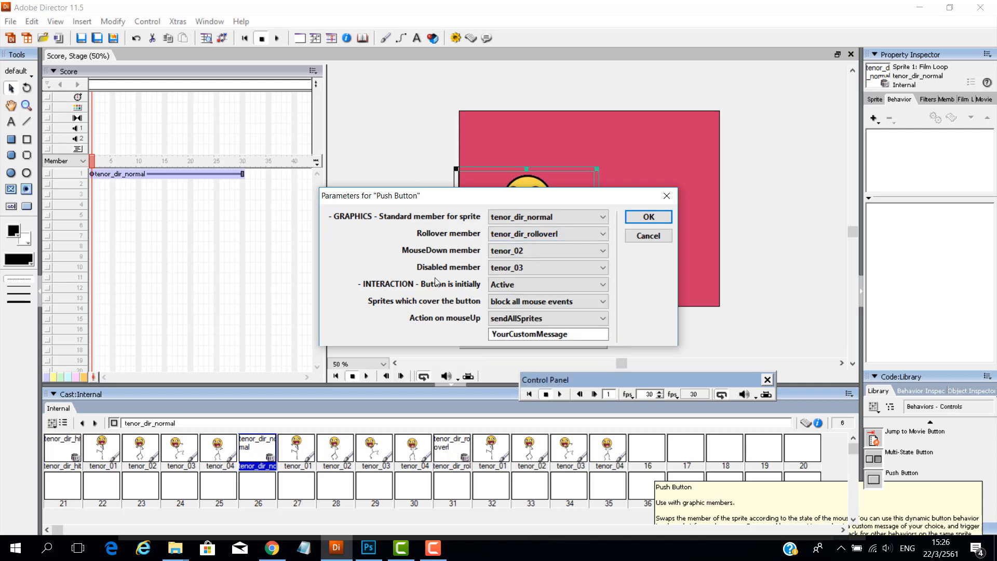
left_click(527, 252)
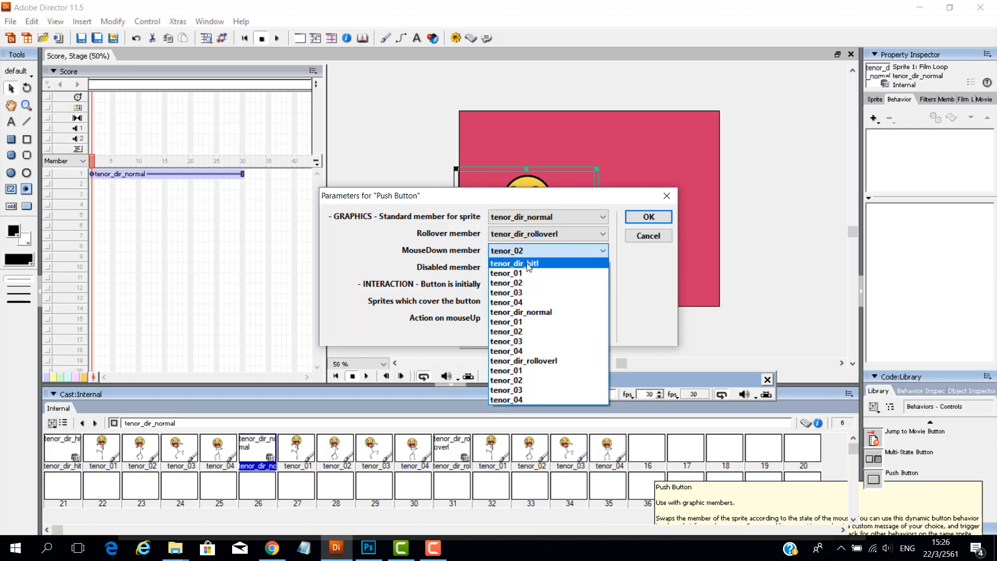
left_click(528, 263)
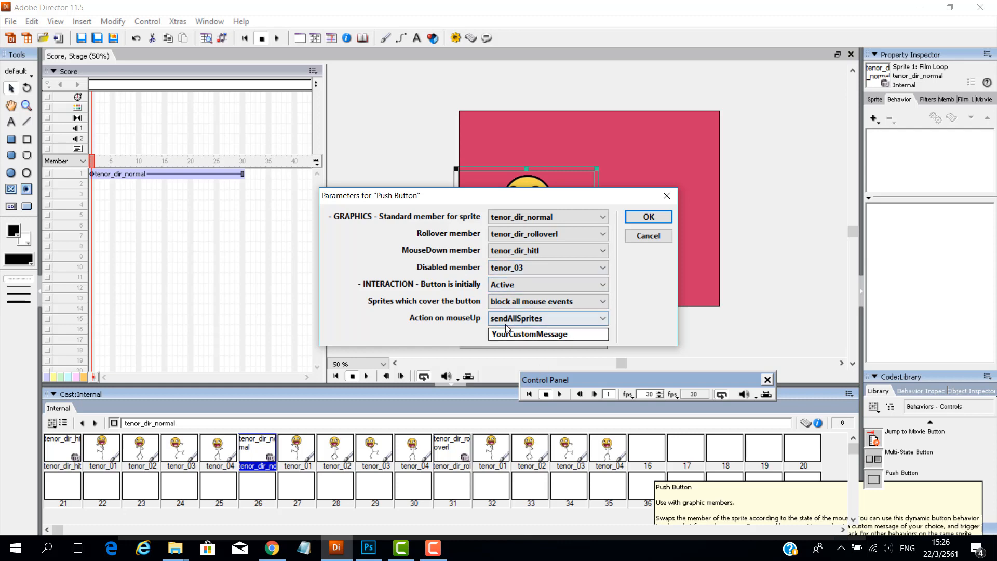
left_click(639, 220)
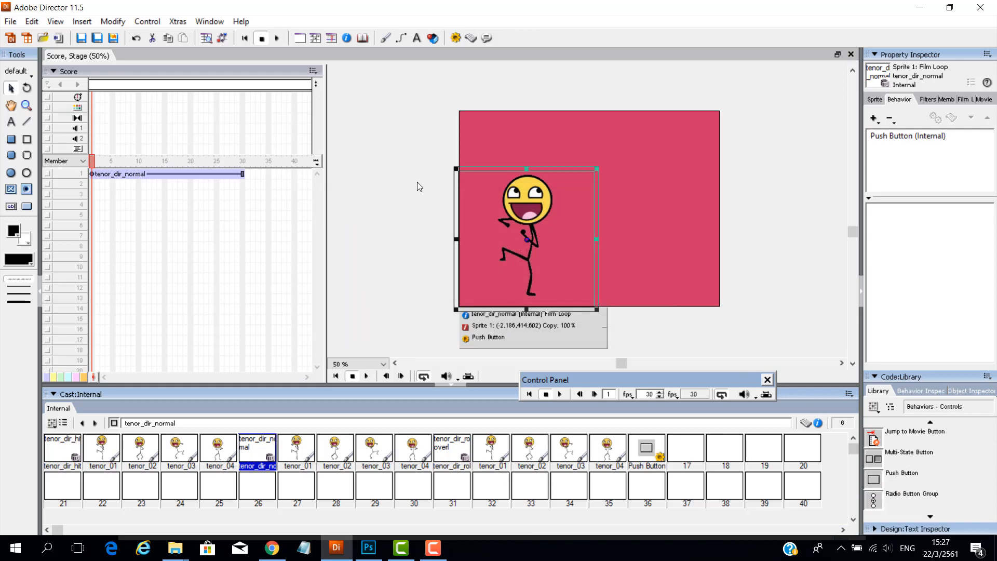
Step: Attach the interactive Rollover Cursor Change behavior to the emoji sprite, using the Finger cursor
left_click(875, 408)
mouse_move(959, 302)
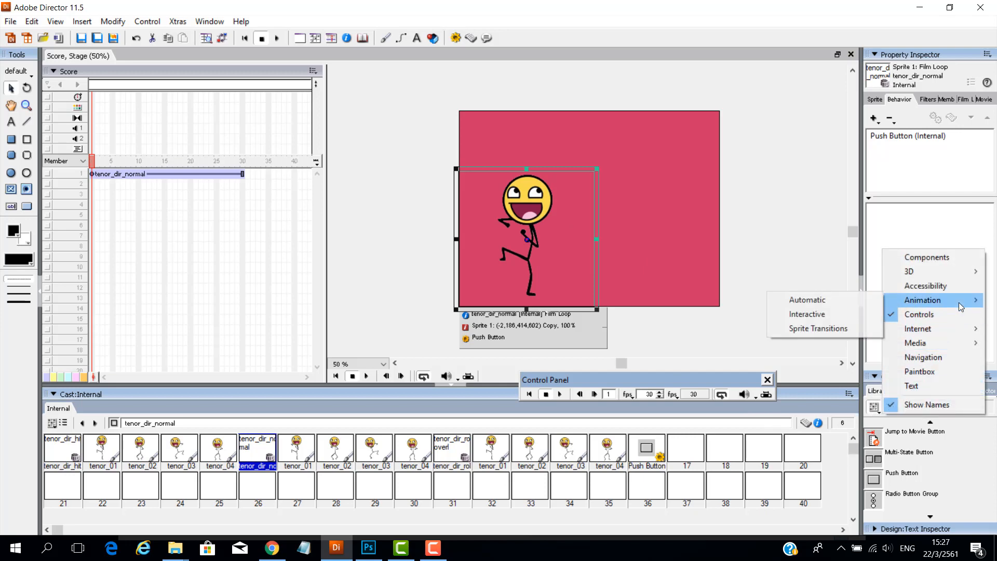
left_click(818, 315)
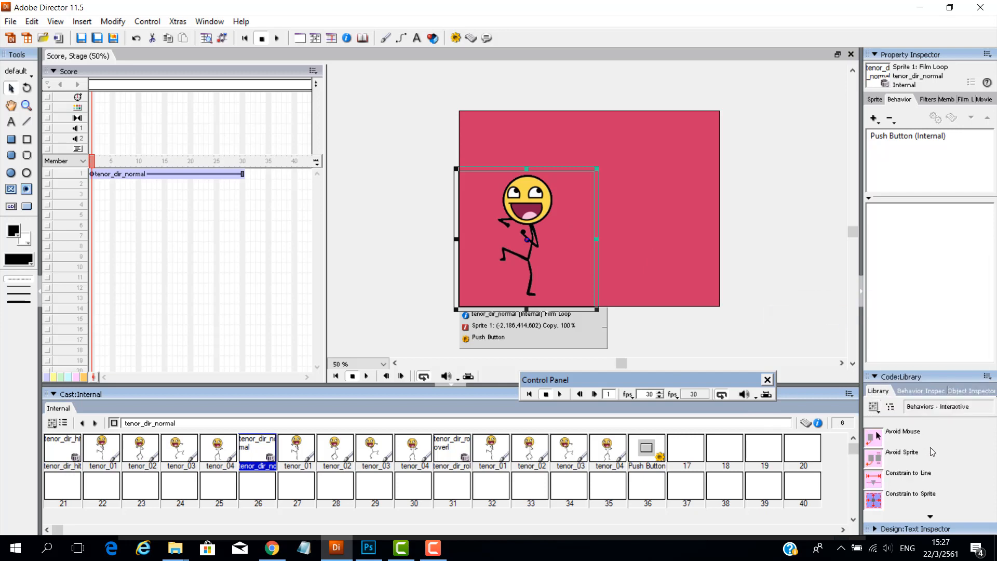
scroll(929, 451, "down", 4)
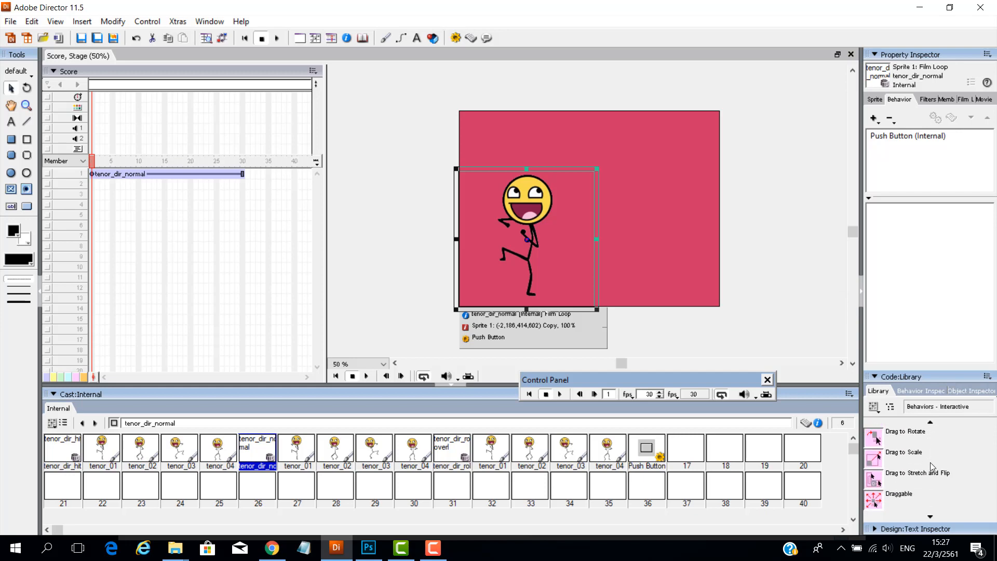
scroll(931, 466, "down", 4)
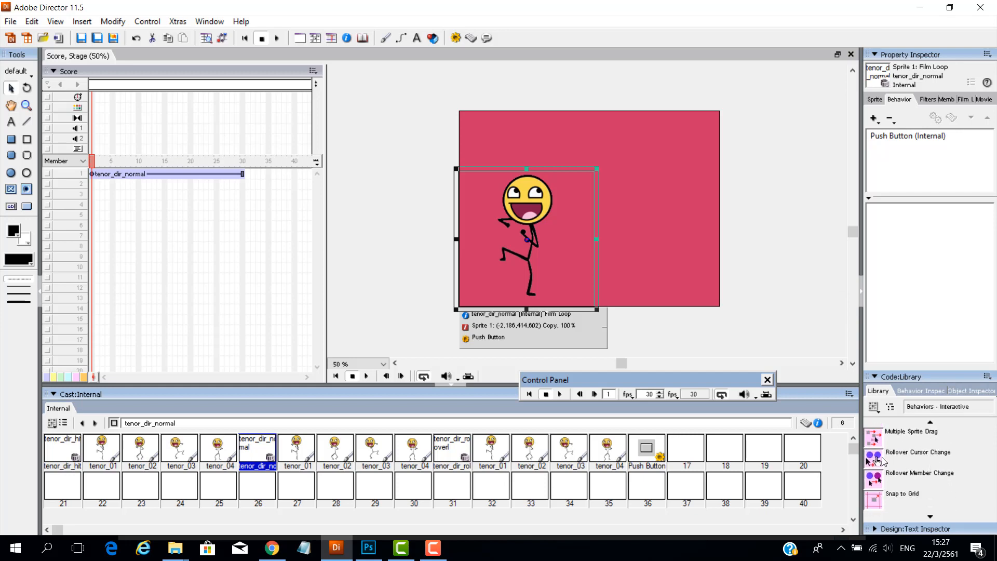
mouse_move(872, 459)
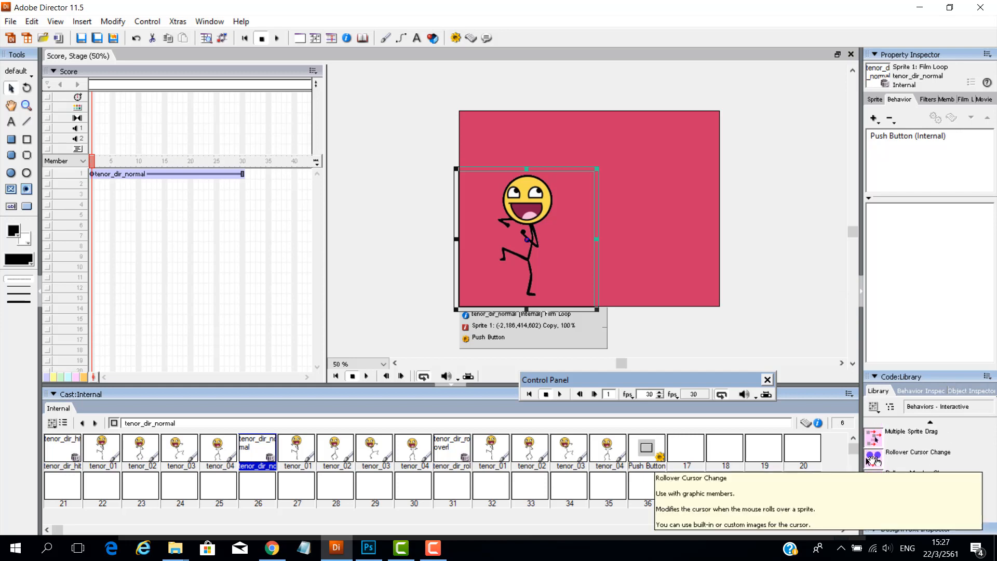
left_click_drag(872, 460, 538, 214)
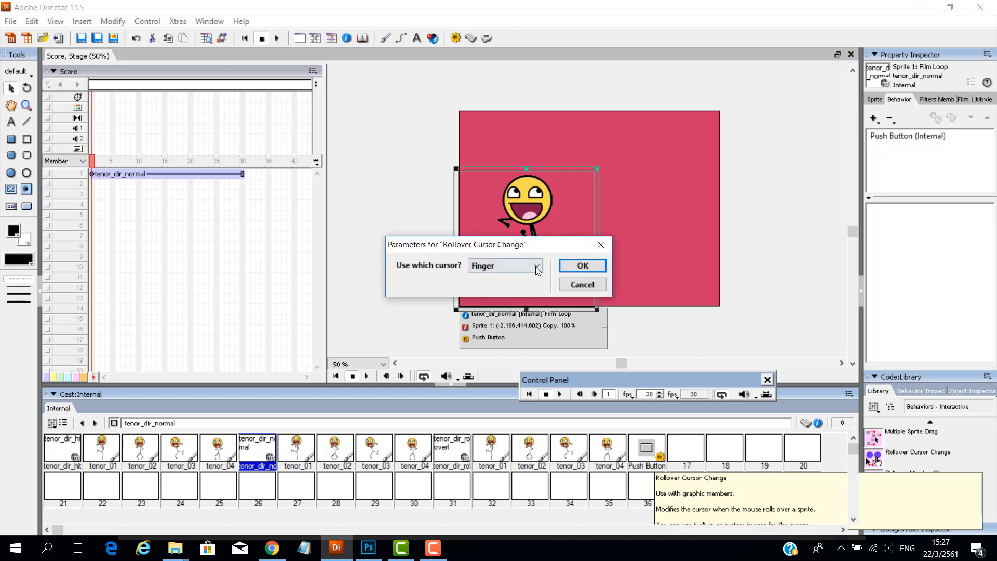
left_click(536, 267)
left_click(536, 267)
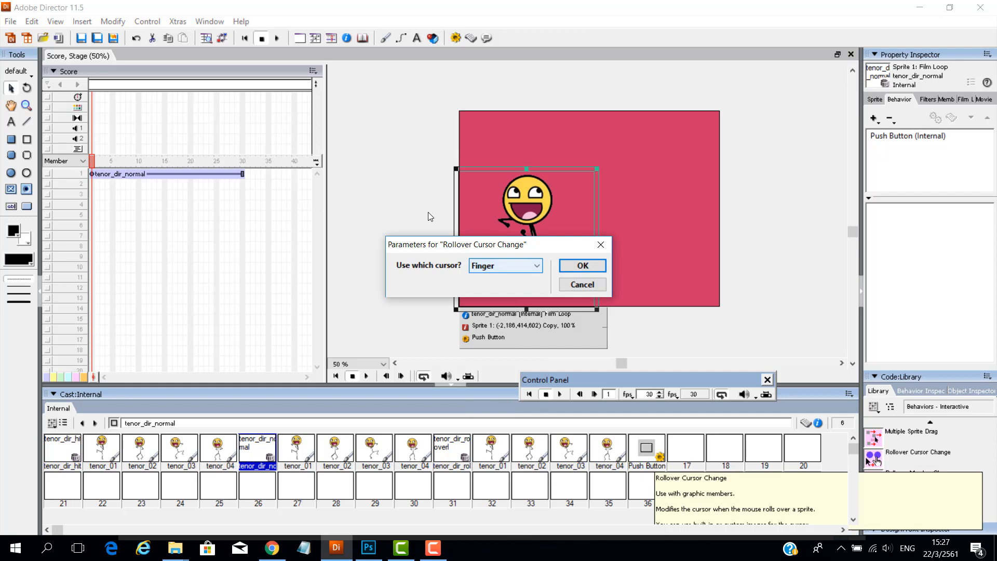
left_click(583, 266)
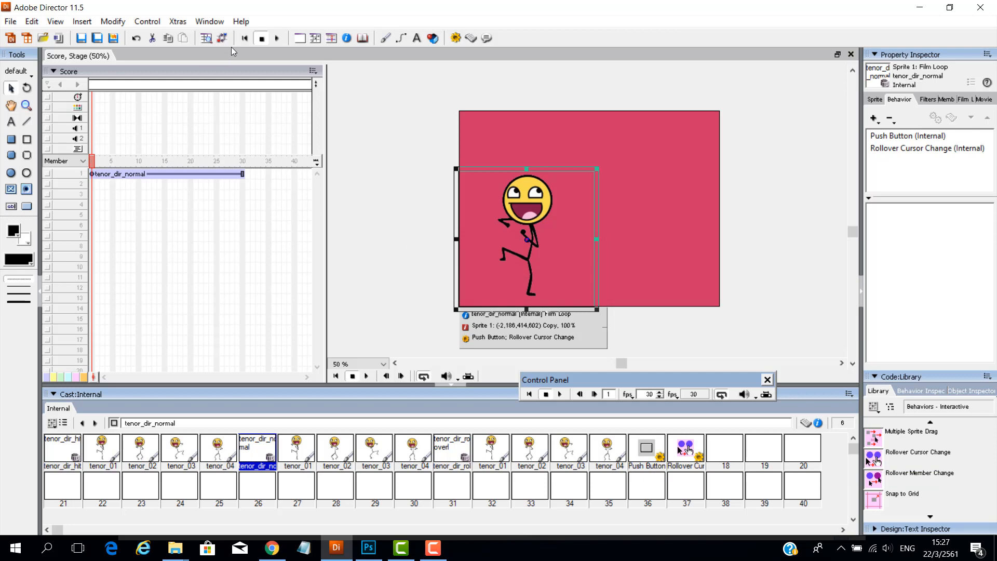
Step: Play the movie briefly to check how the button sprite runs, and stop it
left_click(277, 39)
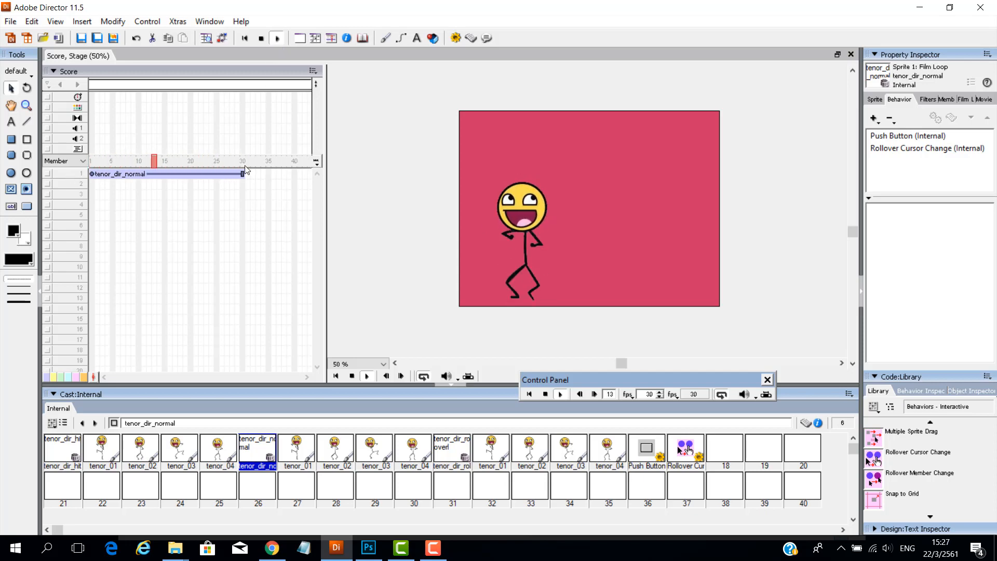
left_click(262, 38)
Step: Add a frame script at frame 20 with "go the frame" in its exitFrame handler
left_click(205, 168)
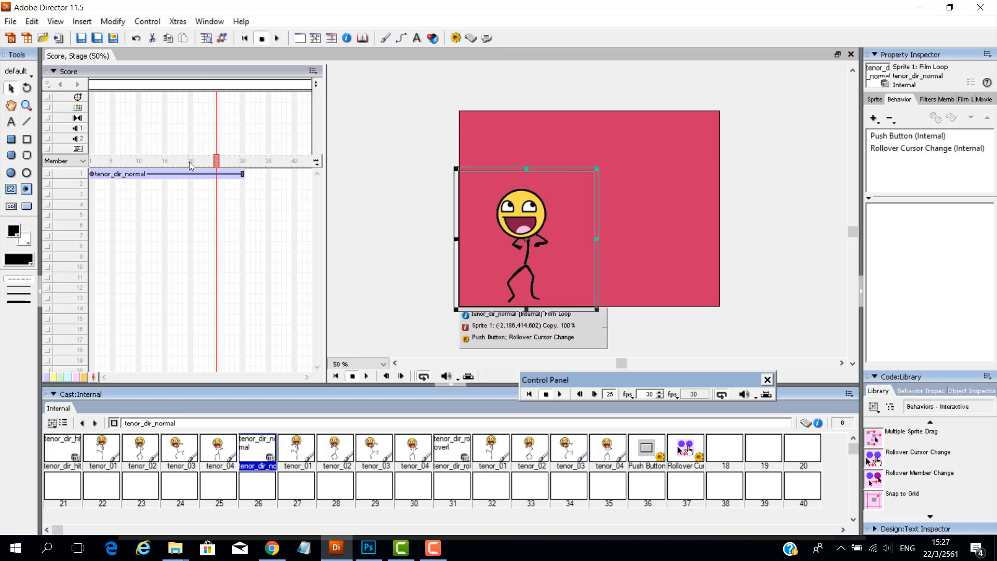
left_click(189, 161)
double_click(192, 150)
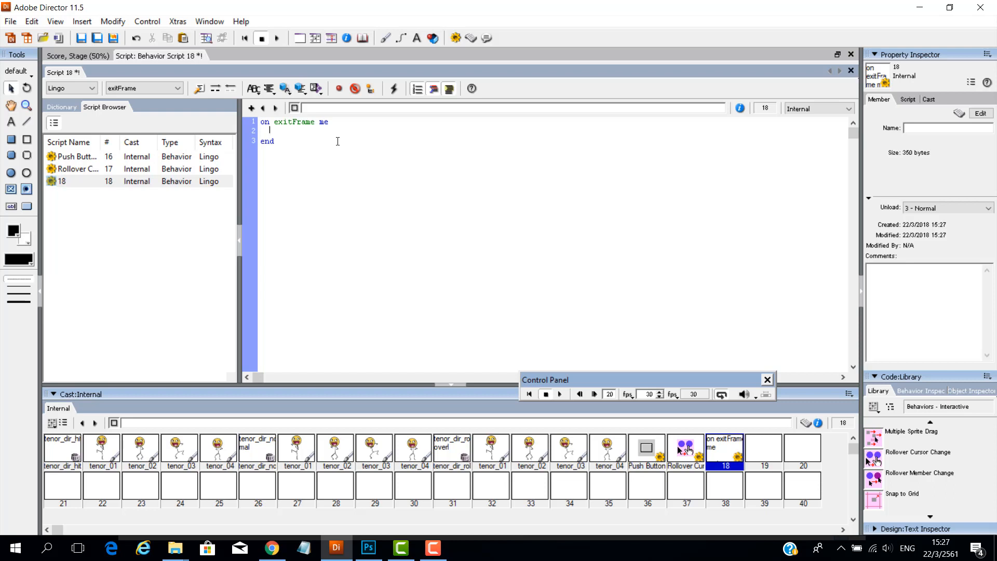
type("go the frame")
key("KP_Enter")
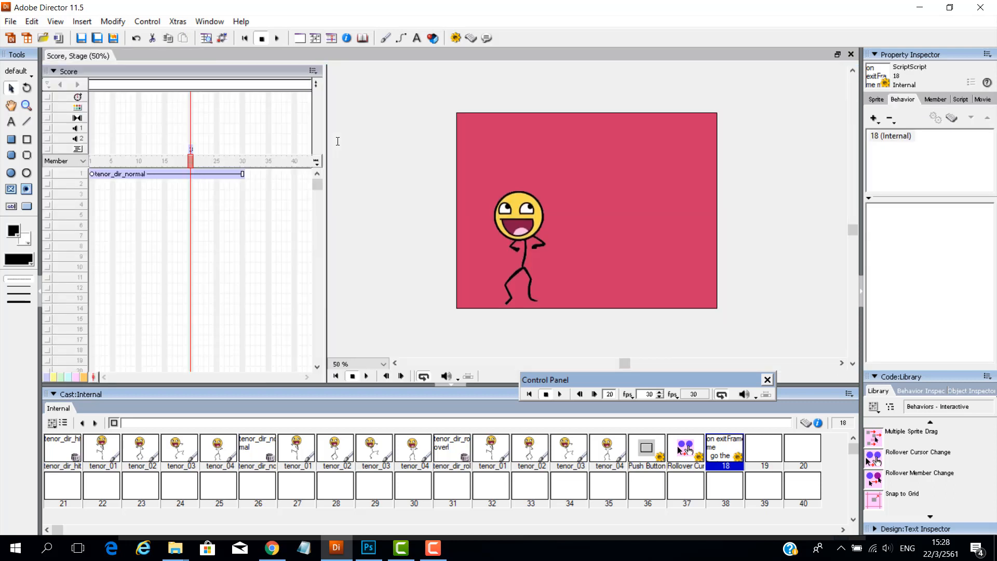
Step: Rewind the movie and play it to test the emoji button's states, and stop playback
left_click(244, 39)
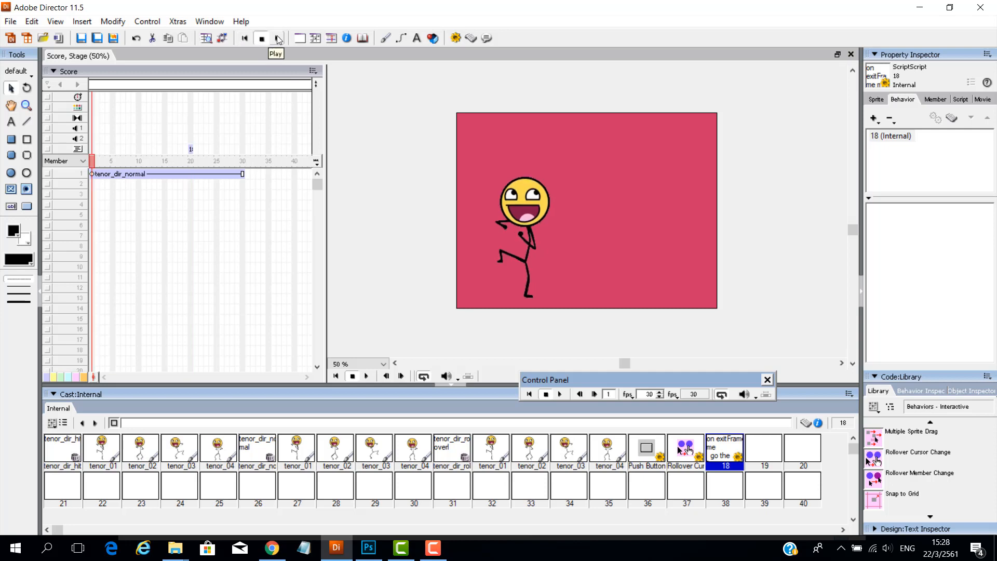
left_click(278, 39)
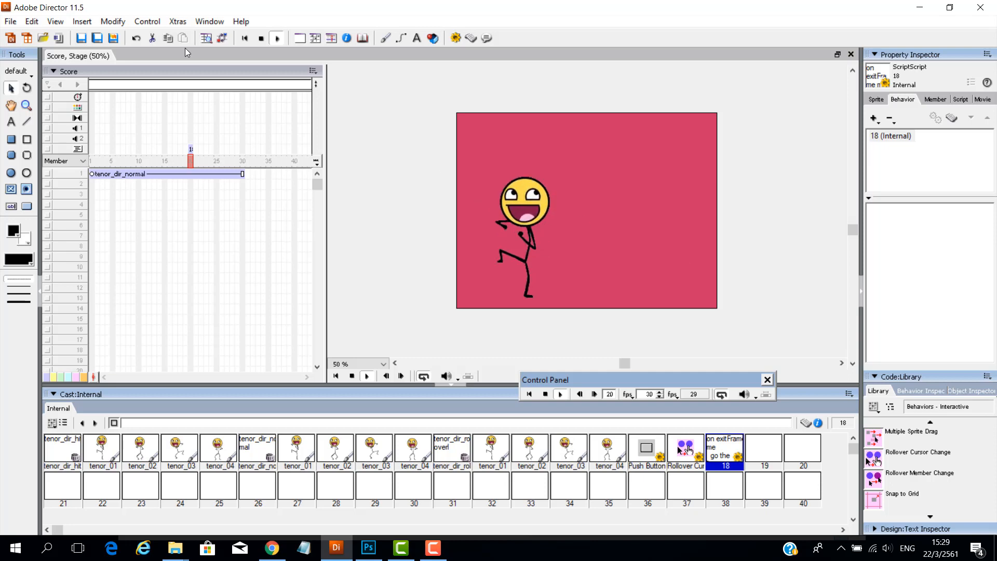
left_click(261, 38)
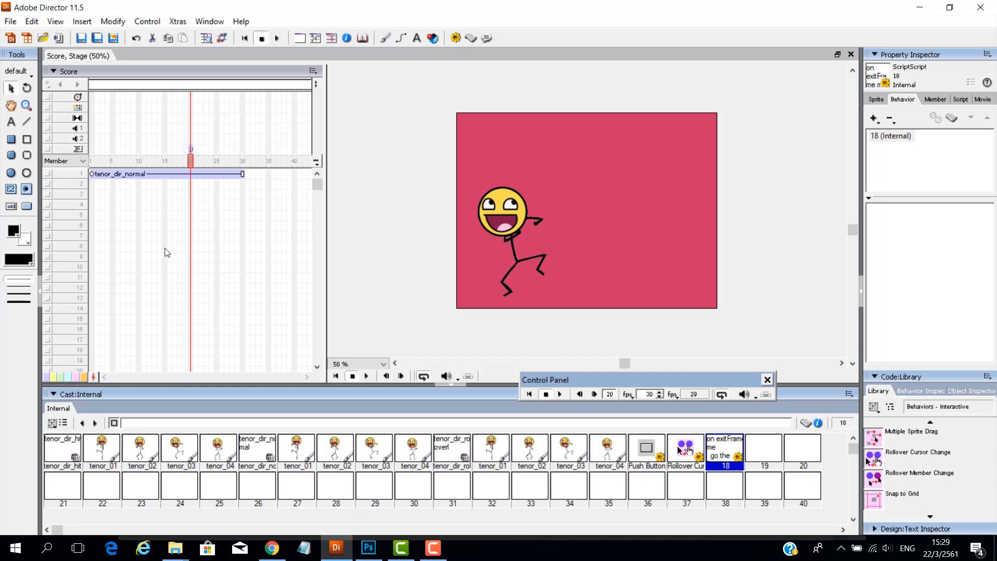
Step: Move the tenor_dir_normal sprite in the score from channel 1 to channel 6
left_click(164, 175)
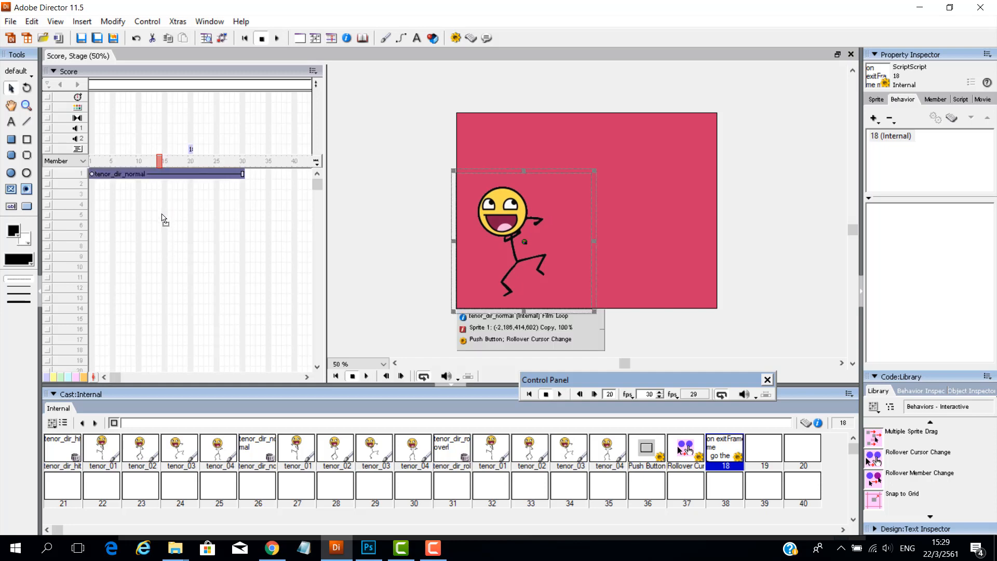
left_click_drag(162, 214, 159, 227)
Step: Draw a filled black rectangle about 814 x 220 across the stage's lower part at frame 1 in channel 1, nudged 4 pixels left
left_click(154, 173)
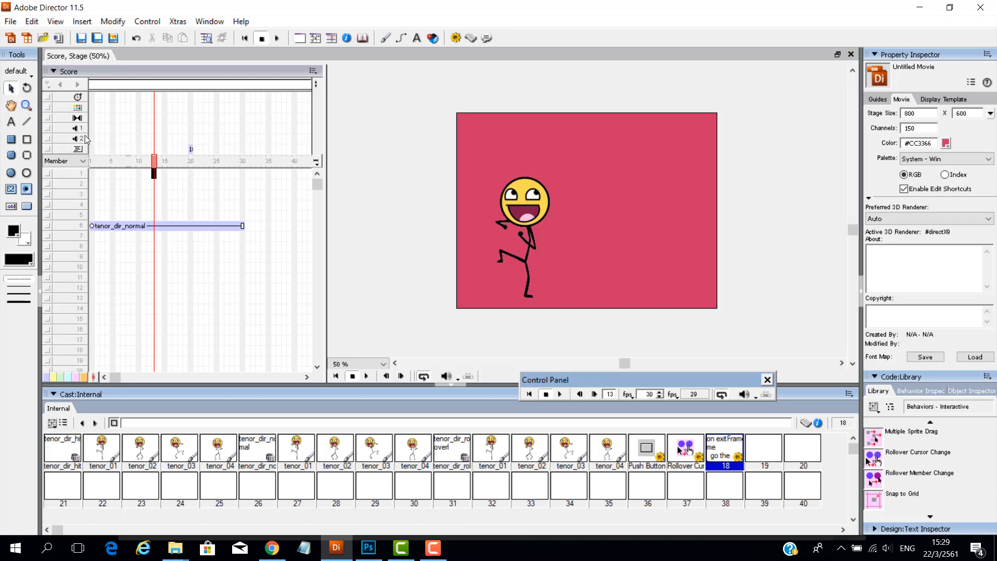
left_click(11, 139)
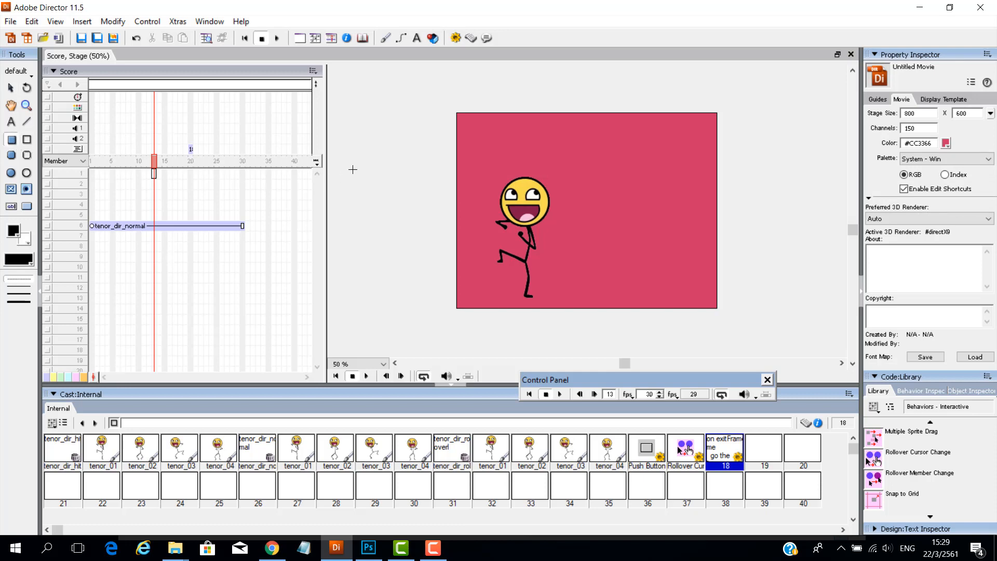
left_click(95, 162)
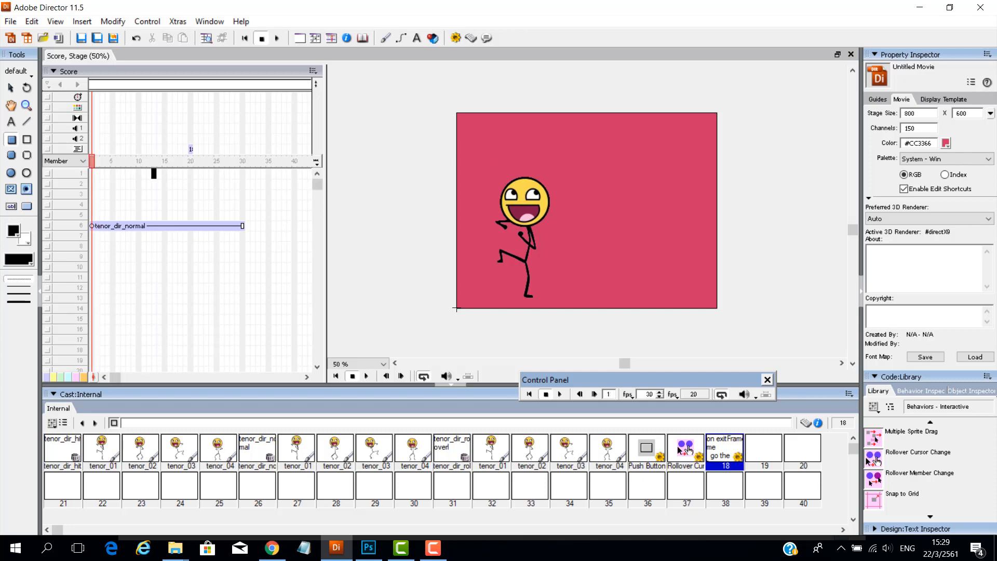
left_click_drag(456, 308, 719, 237)
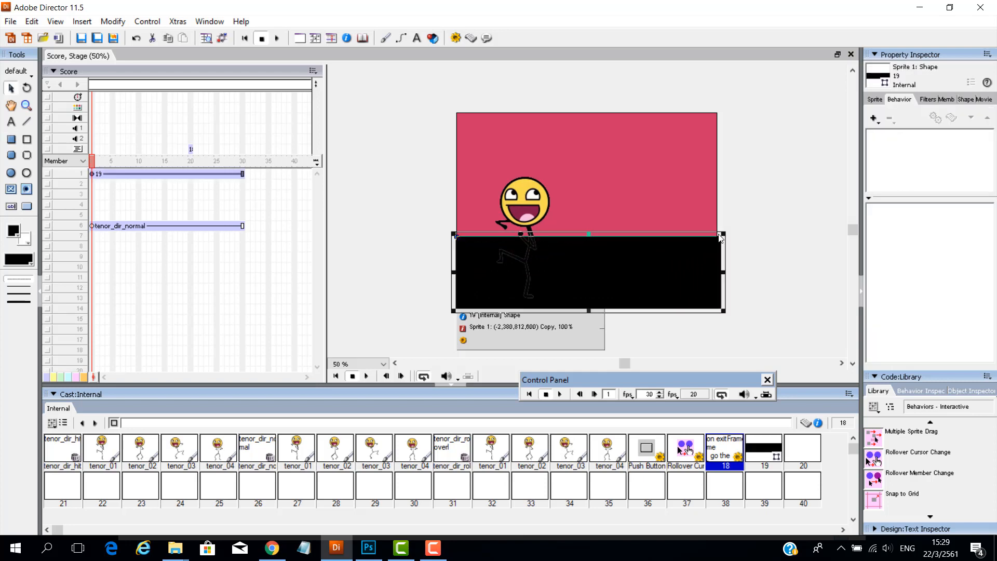
key("Left")
key("Left")
key("Left")
key("Left")
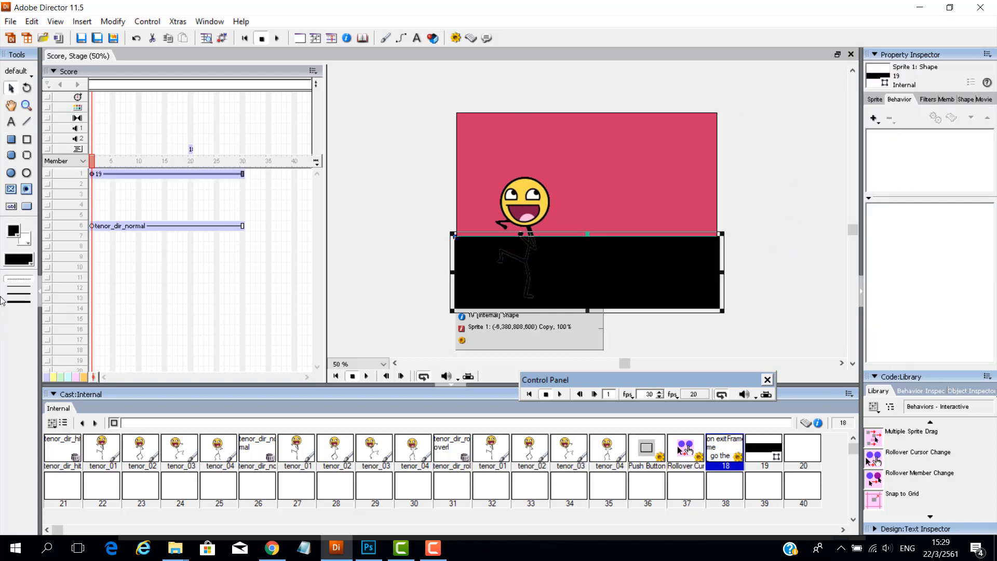
Step: Recolor the ground rectangle yellow-green and resize it to about 806 x 170, lowering its upper edge to y 430
left_click(13, 230)
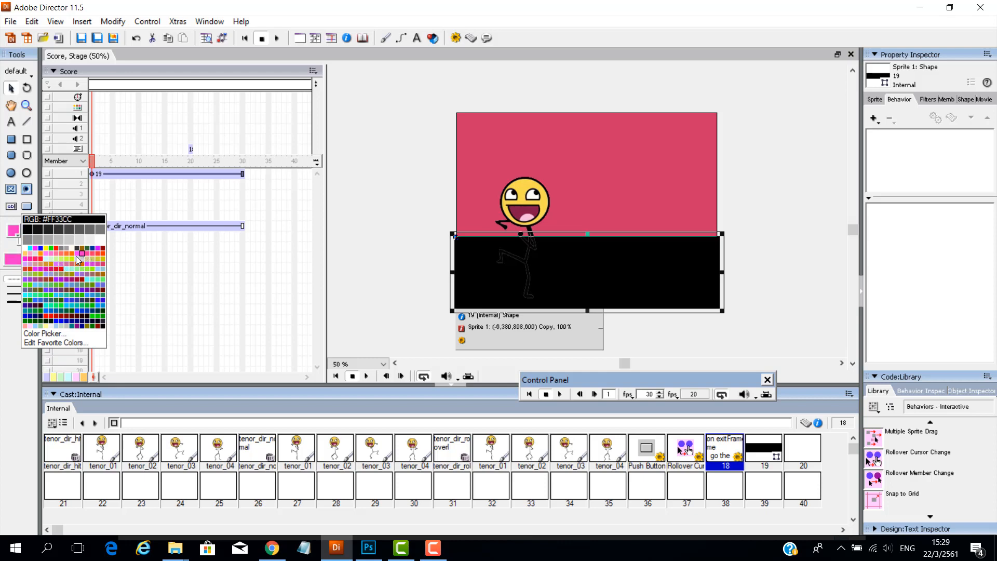
left_click(57, 205)
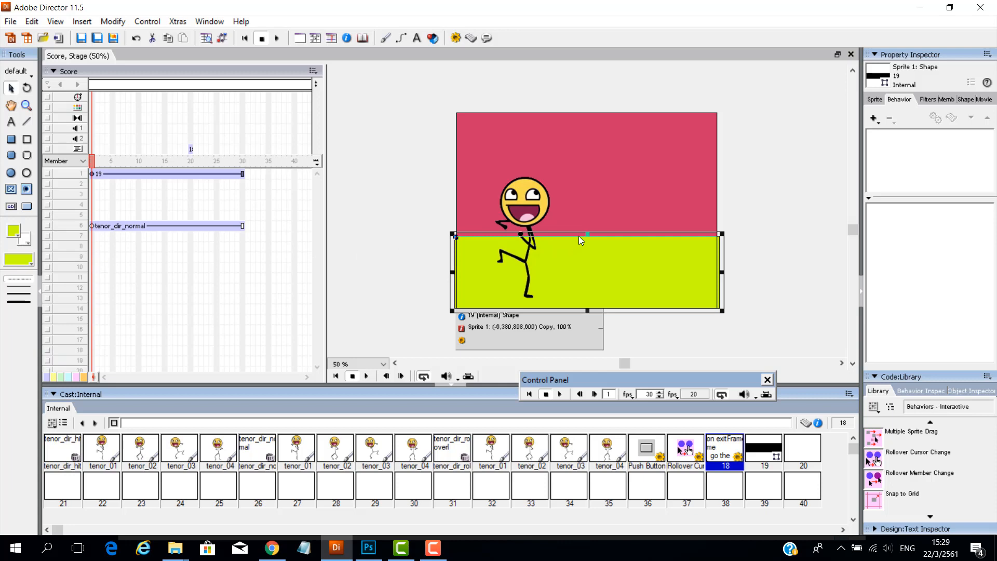
left_click_drag(588, 234, 587, 251)
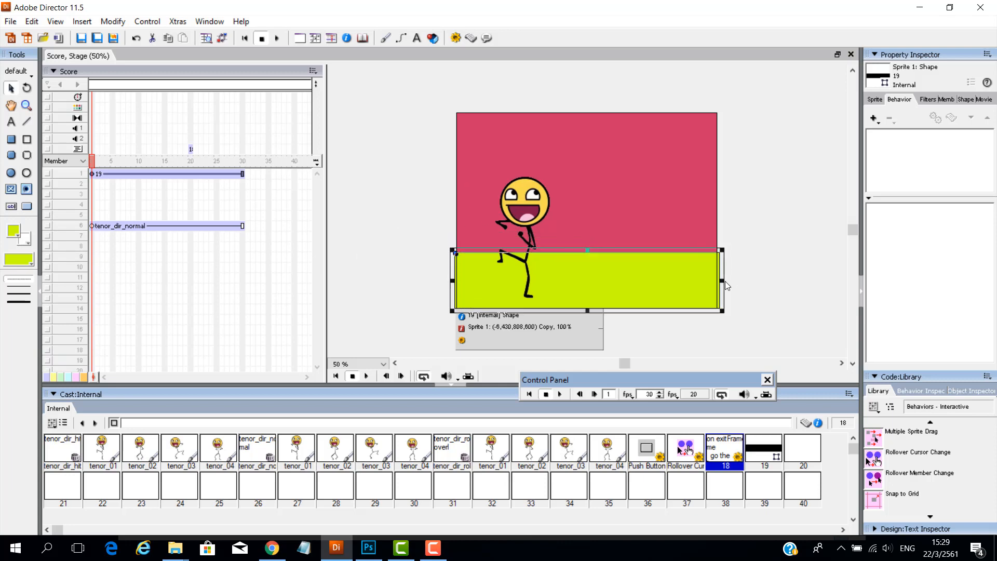
left_click_drag(722, 282, 720, 282)
left_click_drag(453, 282, 453, 284)
left_click(340, 221)
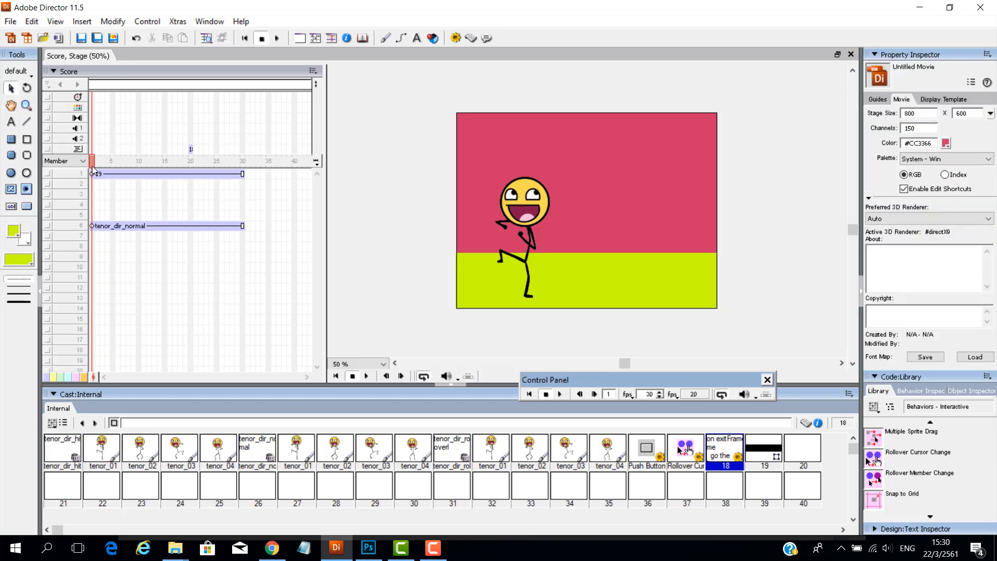
left_click_drag(91, 164, 206, 169)
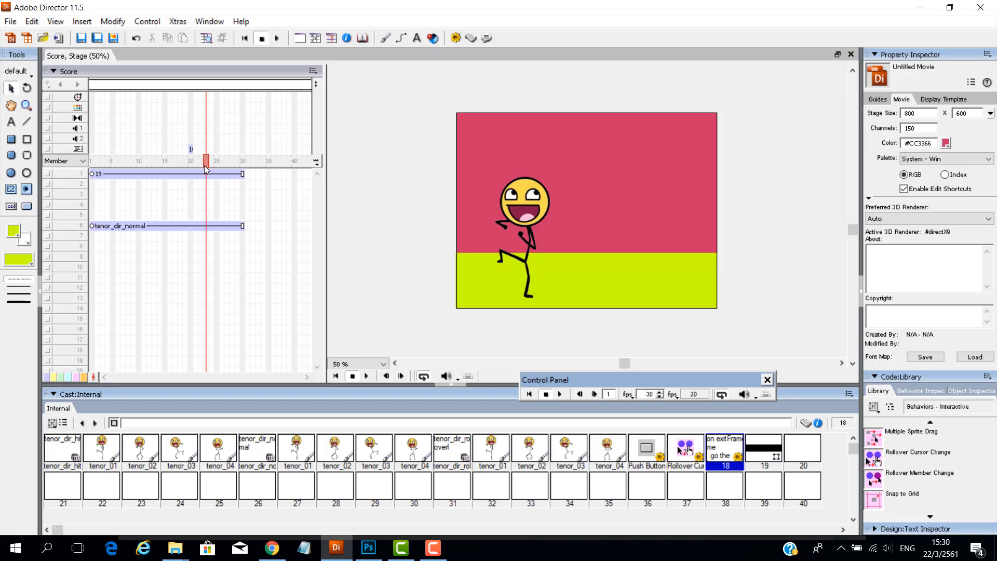
left_click_drag(207, 169, 113, 169)
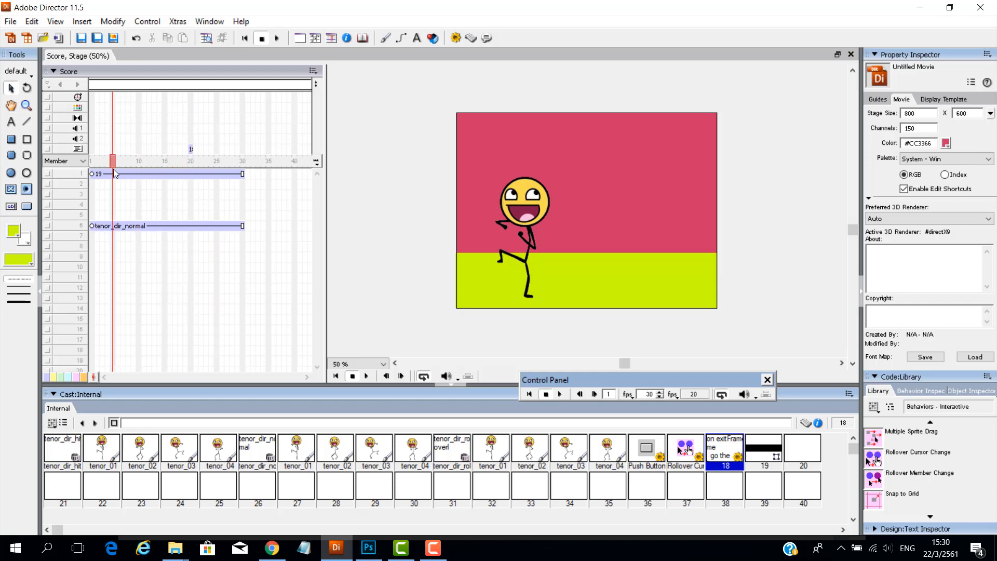
left_click(192, 151)
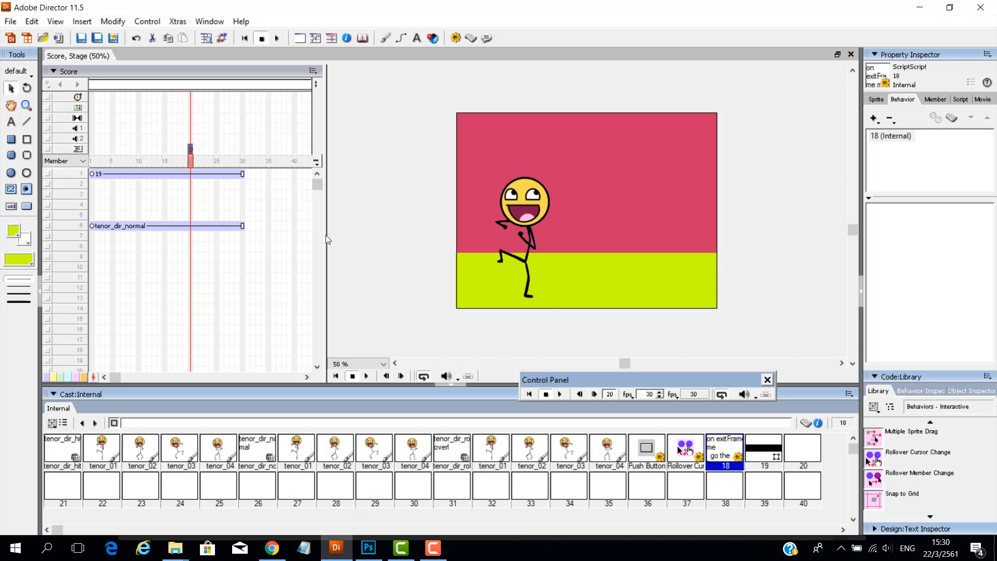
Step: Copy the ground rectangle and tenor_dir_normal sprites in channels 1 and 6 and paste them at frame 40
left_click_drag(327, 235, 416, 227)
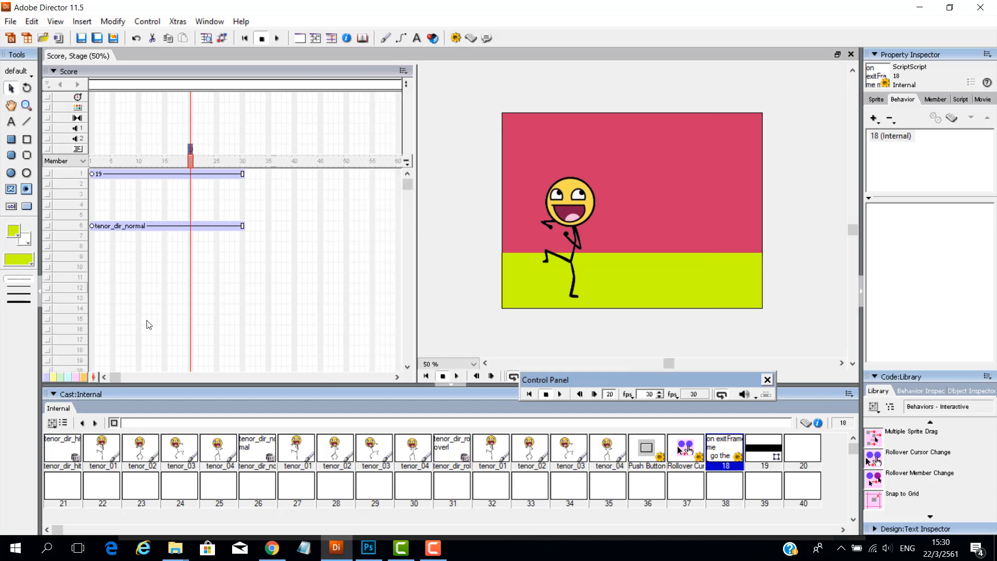
left_click_drag(115, 377, 161, 378)
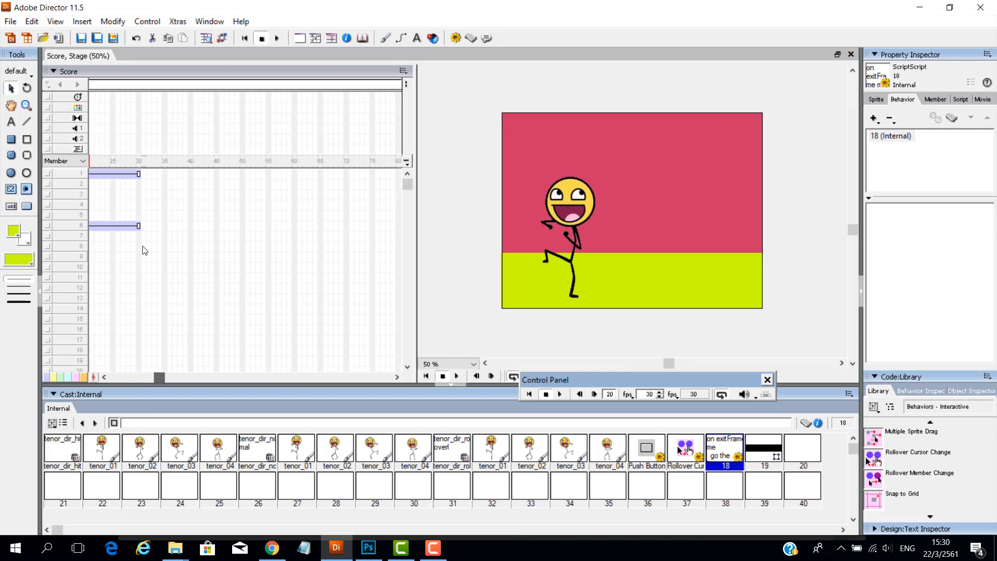
left_click(118, 174)
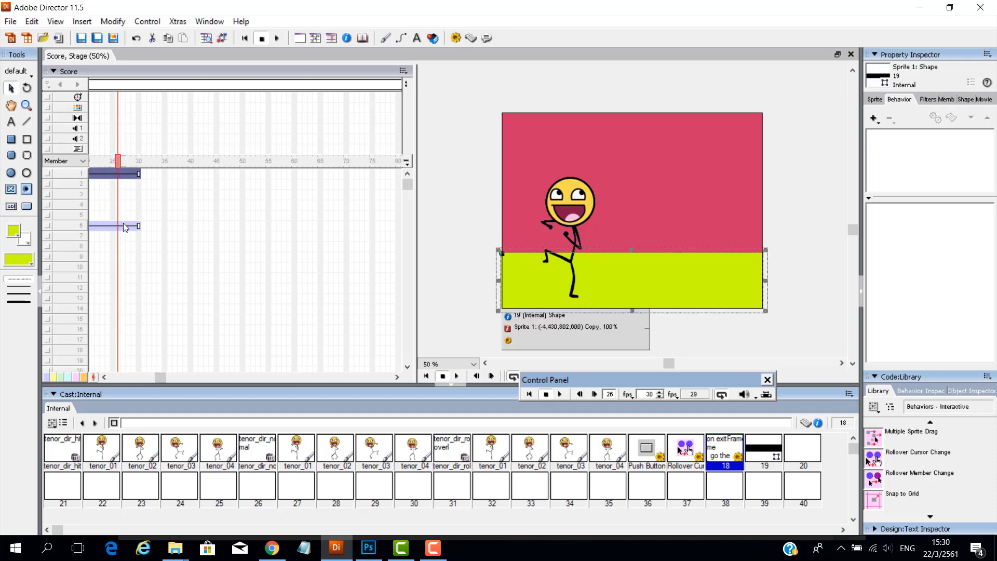
left_click(124, 226, "shift")
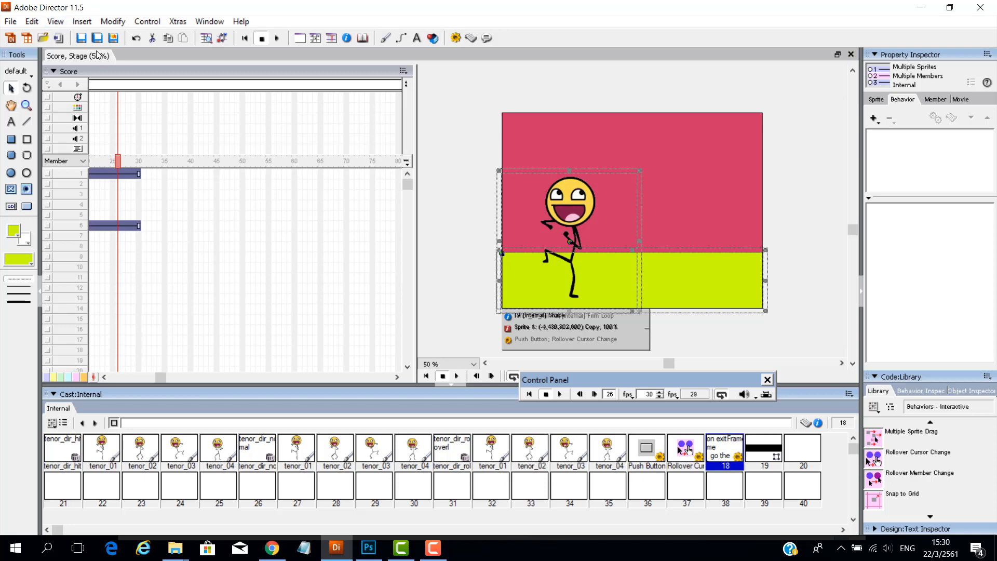
left_click(32, 21)
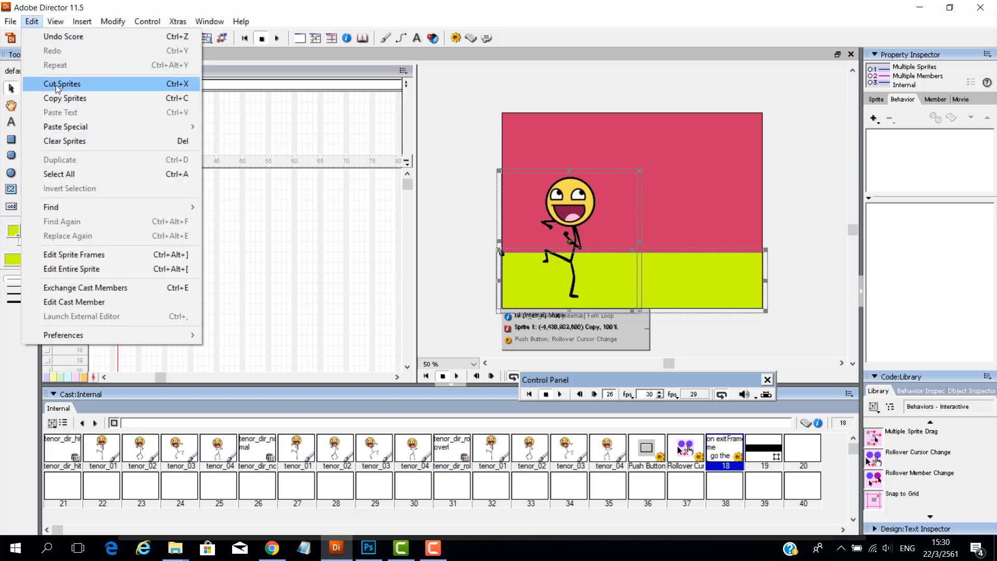
left_click(61, 98)
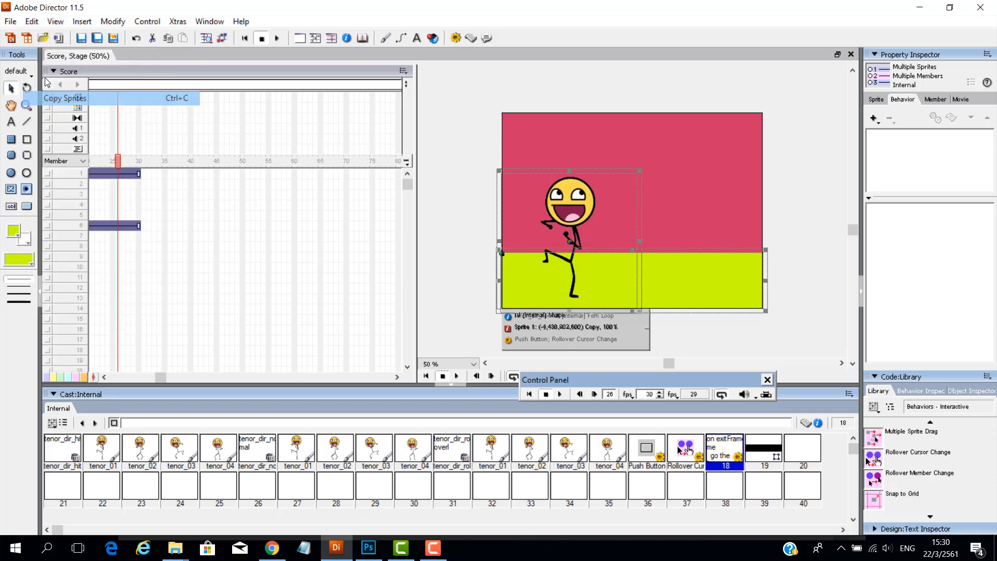
left_click(190, 161)
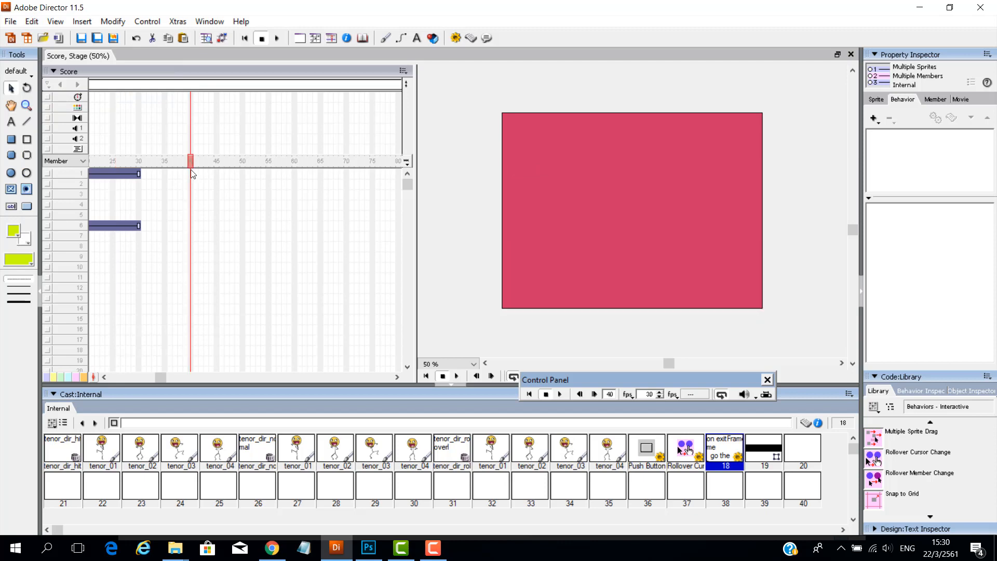
left_click(32, 21)
left_click(57, 113)
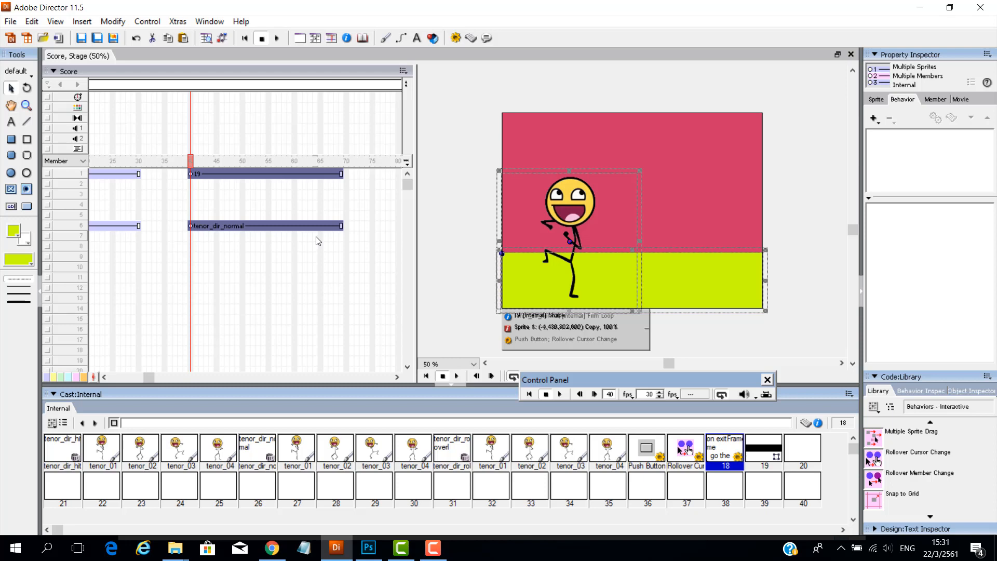
Step: Shorten the copied tenor_dir_normal sprite to end at frame 45 and move its end position about 744 pixels right, off the stage
left_click(192, 227)
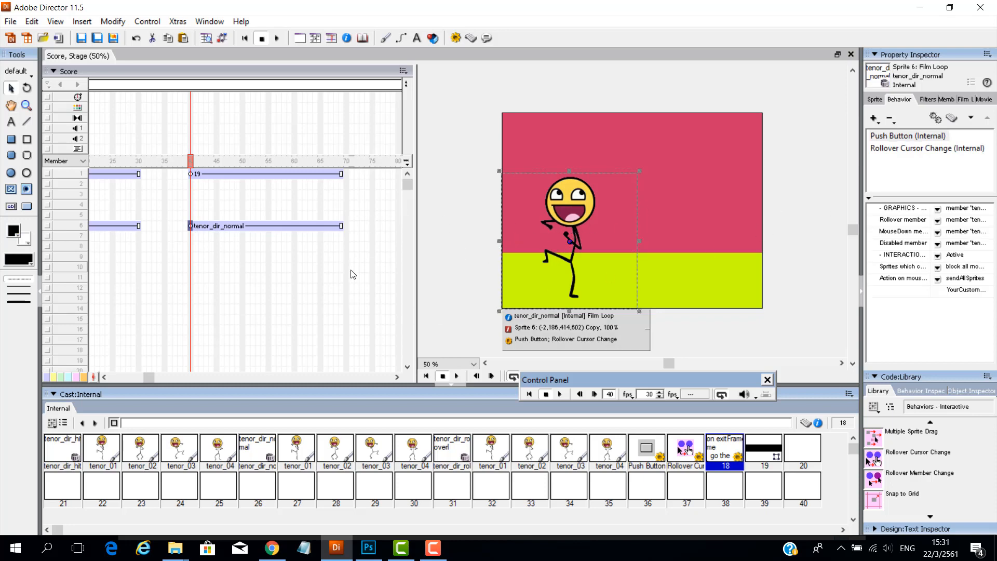
left_click(342, 225)
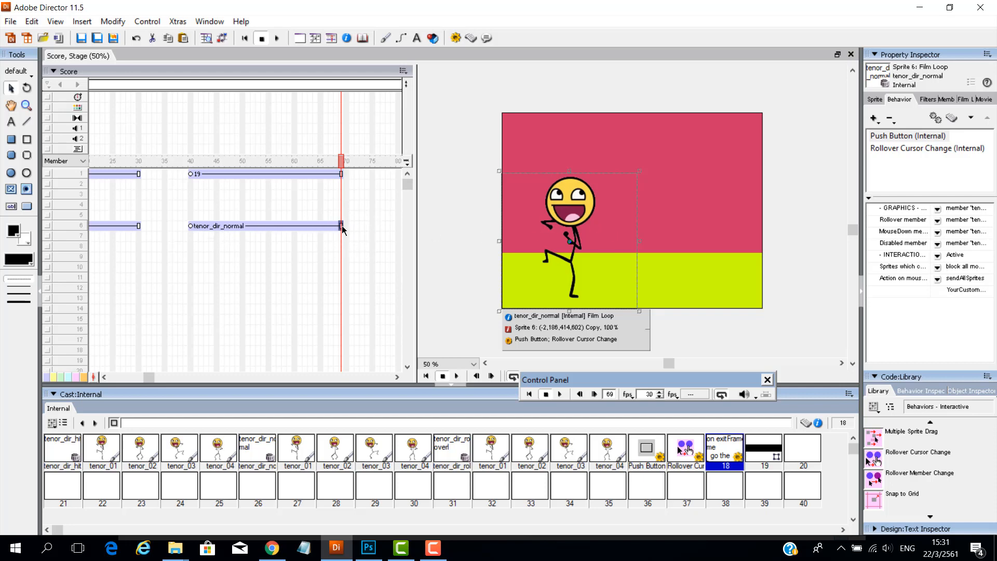
left_click_drag(341, 227, 218, 238)
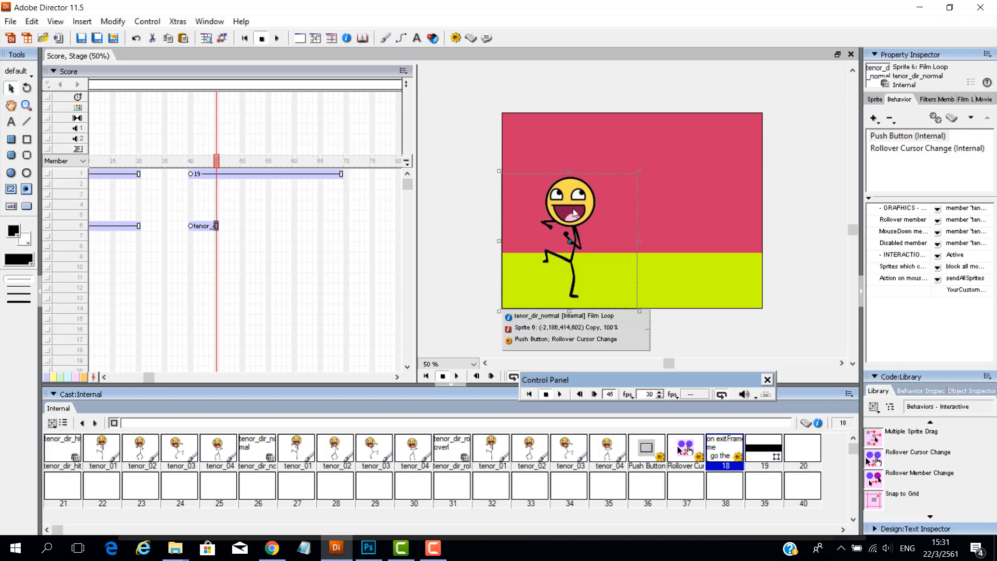
left_click_drag(576, 213, 818, 213)
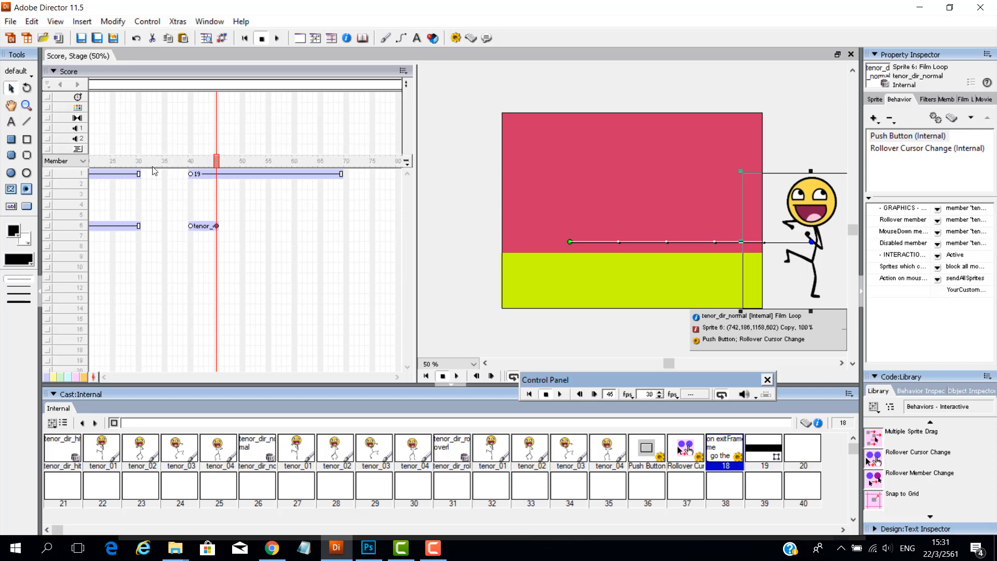
Step: Add a marker named "run" at frame 40 in the score
left_click(192, 86)
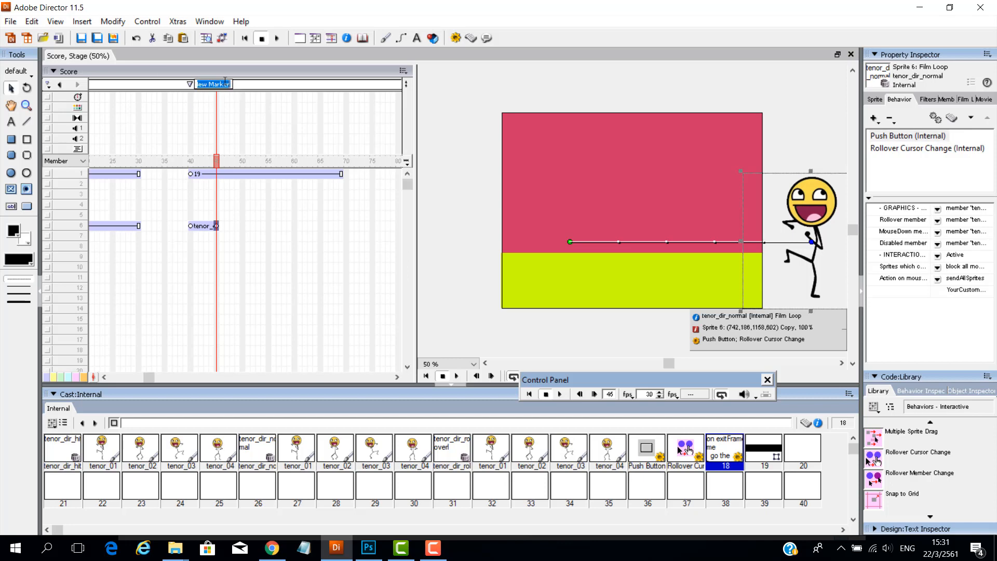
type("run")
left_click(192, 194)
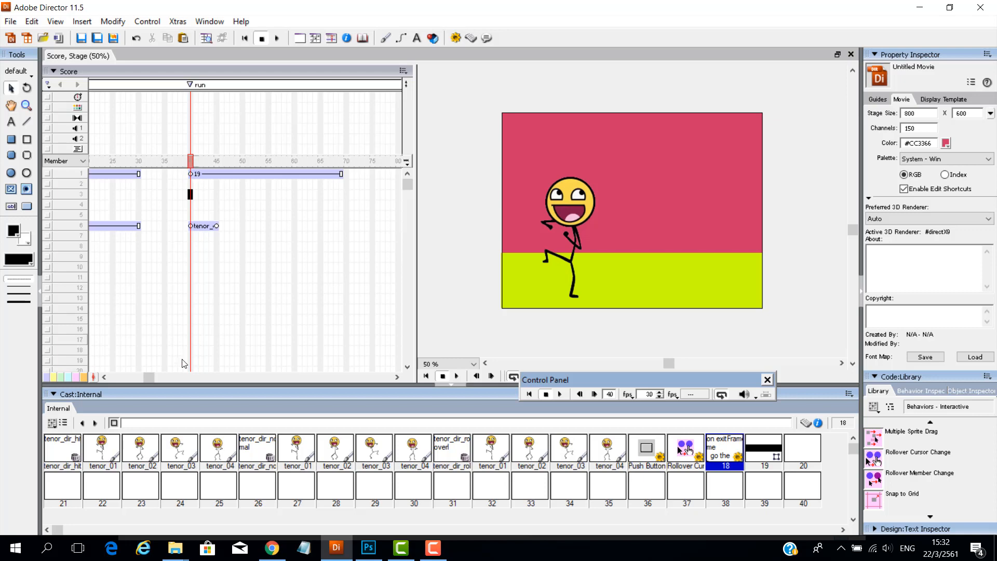
Step: Attach a new behavior named "go to run" to the original tenor_dir_normal sprite in frames 1 to 30
left_click_drag(148, 378, 59, 300)
left_click_drag(144, 374, 109, 376)
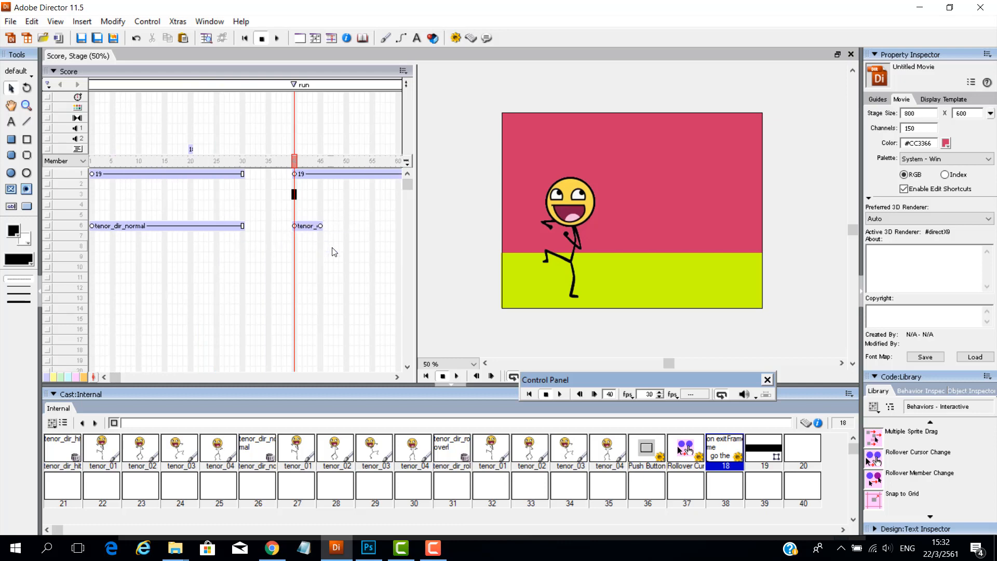
left_click(179, 226)
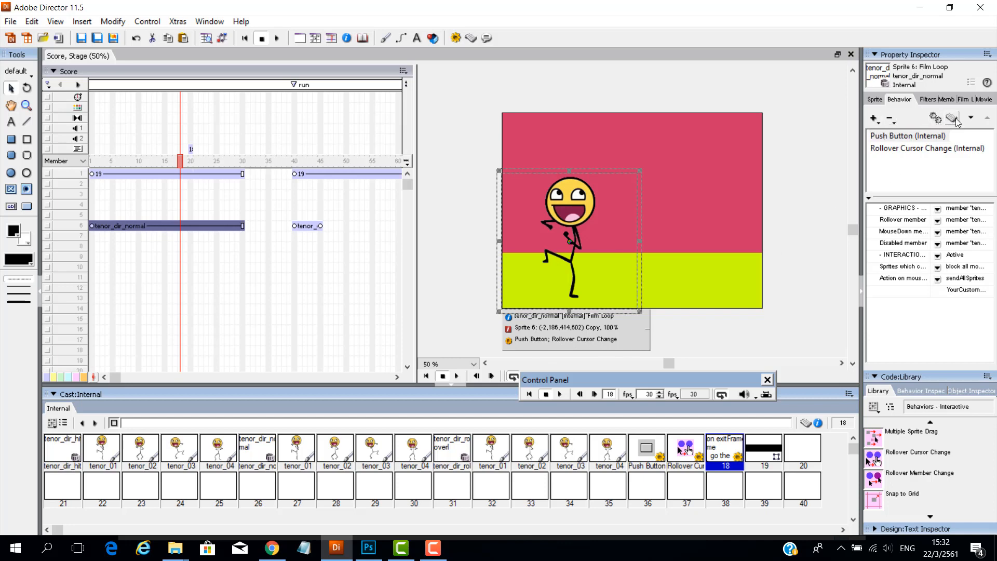
left_click(874, 119)
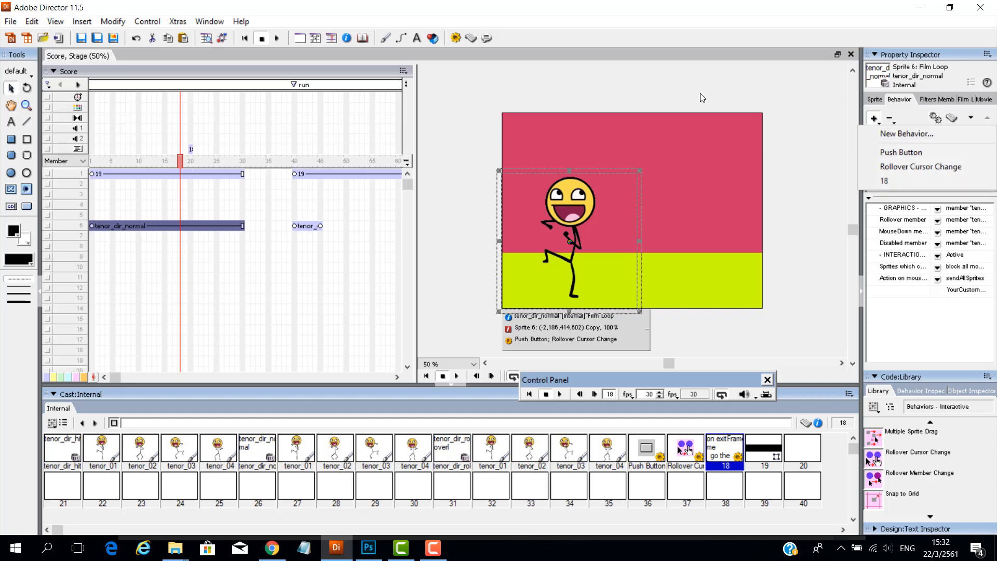
left_click(884, 135)
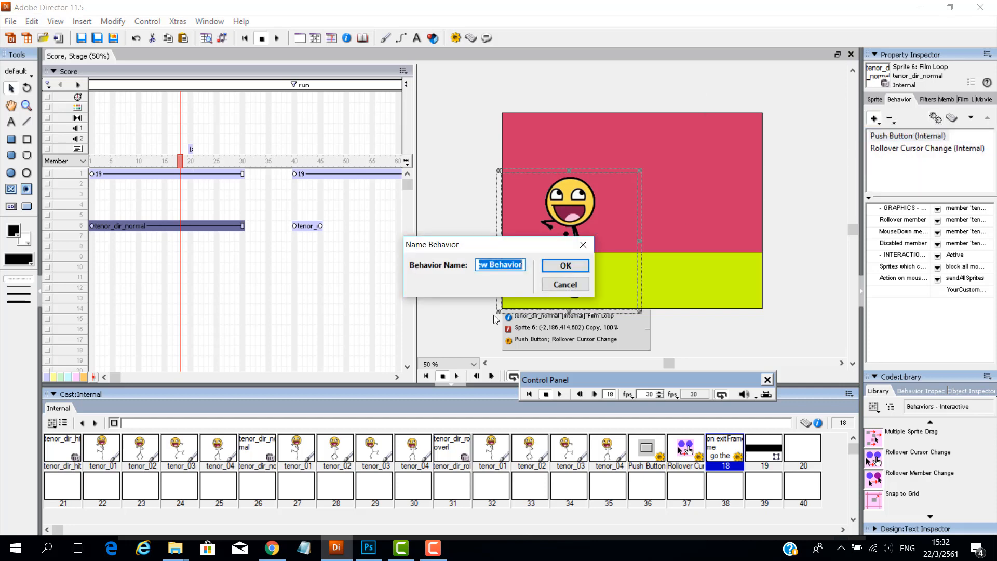
type("go to run")
left_click(565, 265)
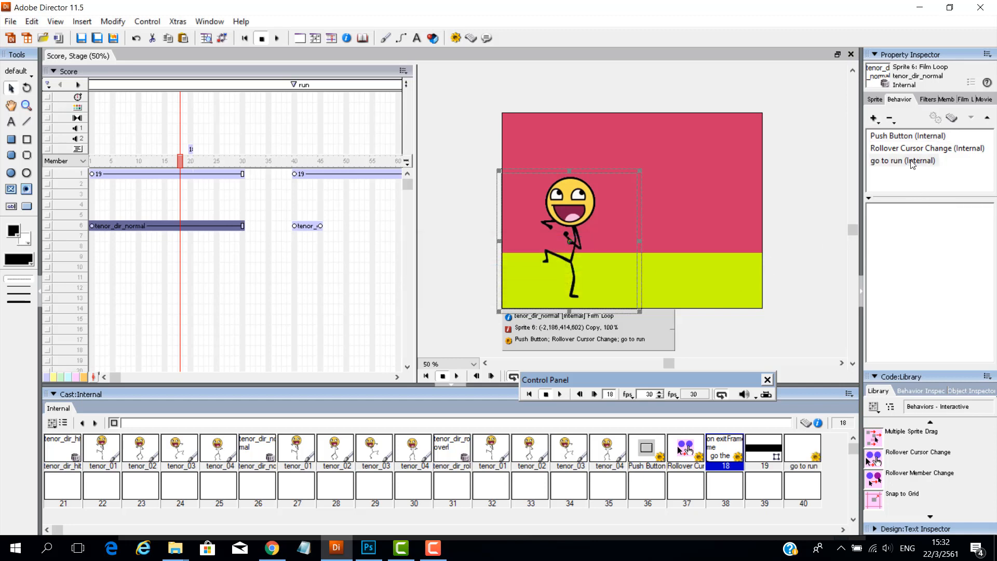
Step: Write the "go to run" behavior script as an "on mouseup" handler containing go "run", and close the script
left_click(912, 162)
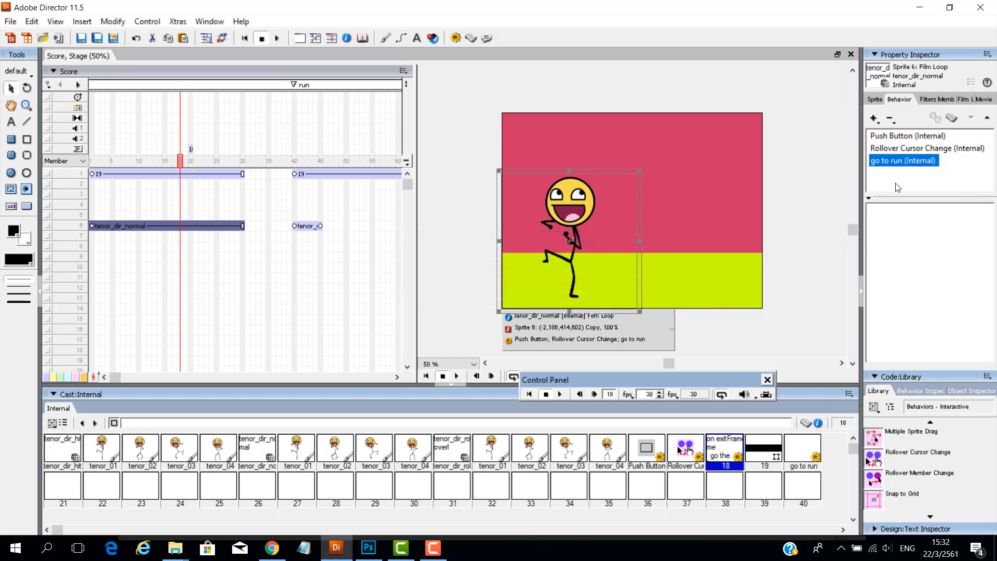
left_click(953, 120)
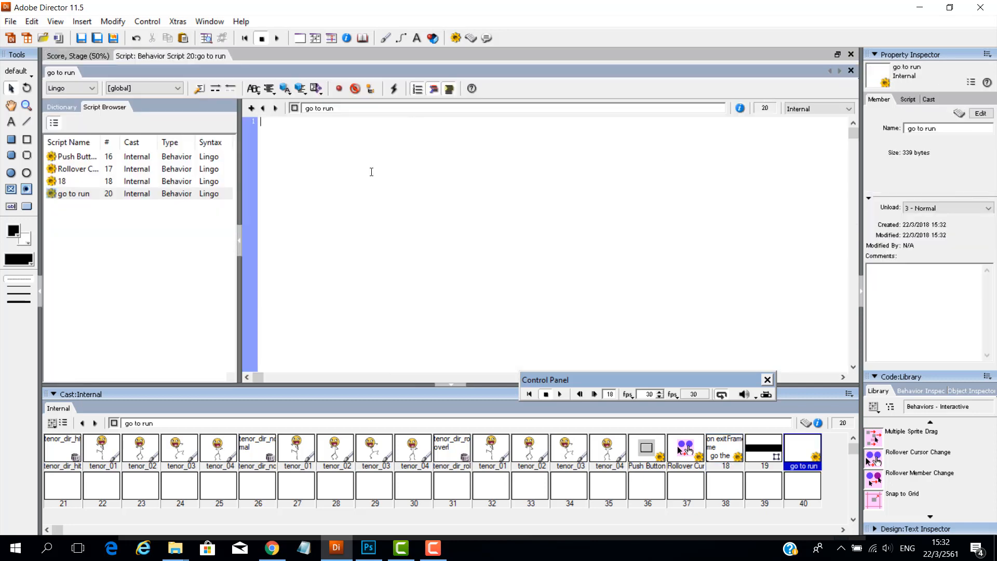
type("on mouseup   ")
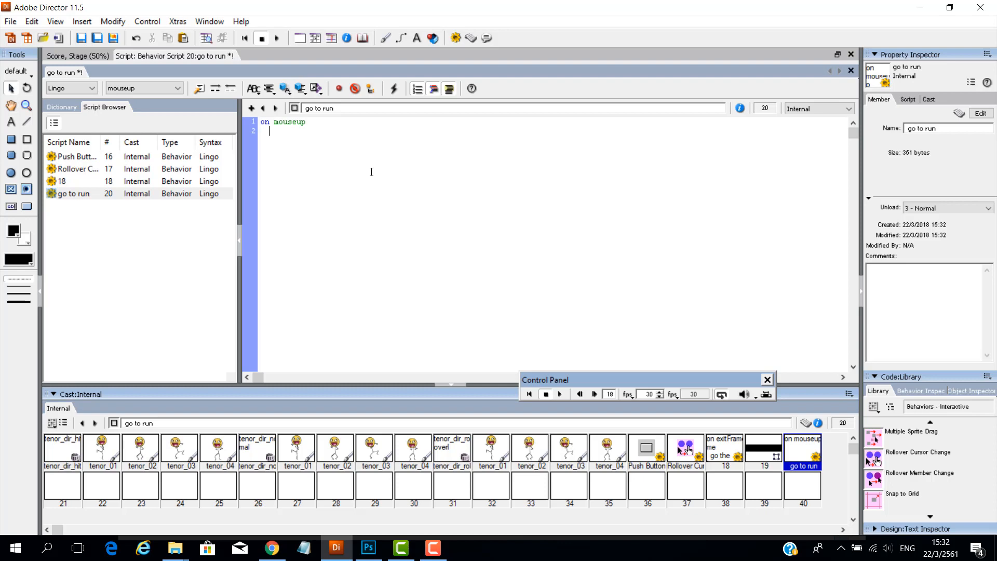
type("go \"run\"   end")
key("KP_Enter")
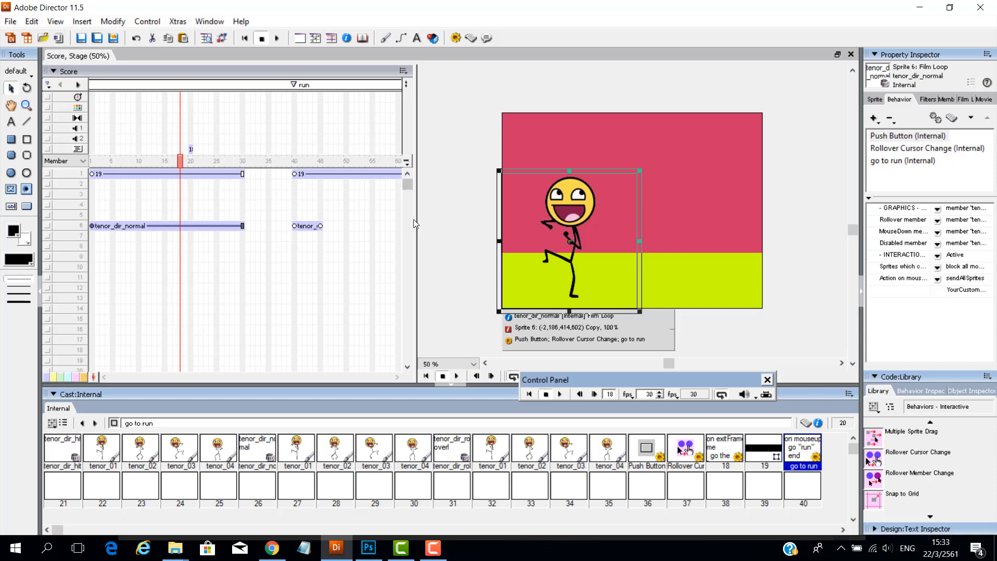
Step: Rewind and play the movie, test the jump to the run marker by hitting the emoji button, and stop playback
left_click_drag(415, 219, 442, 219)
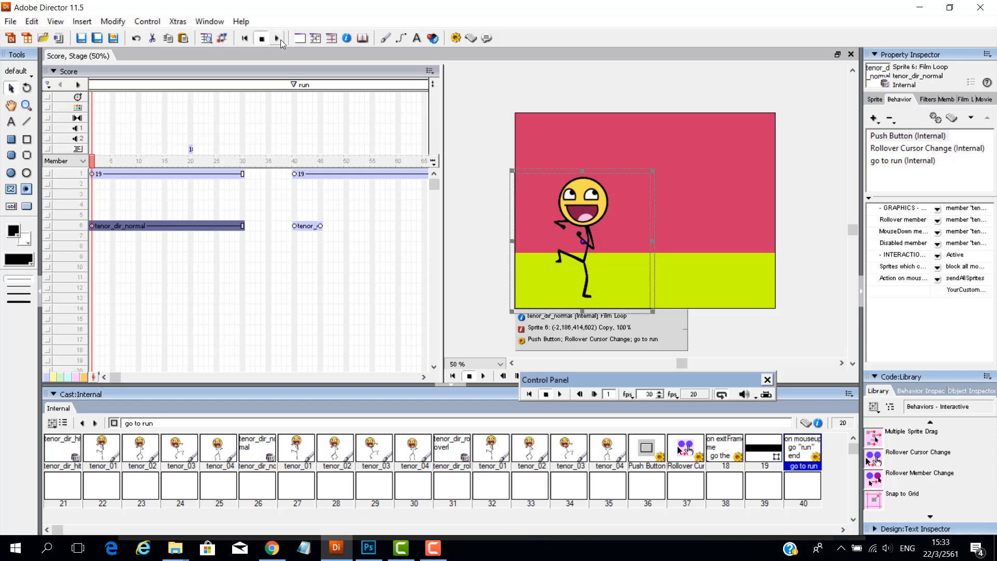
left_click(278, 39)
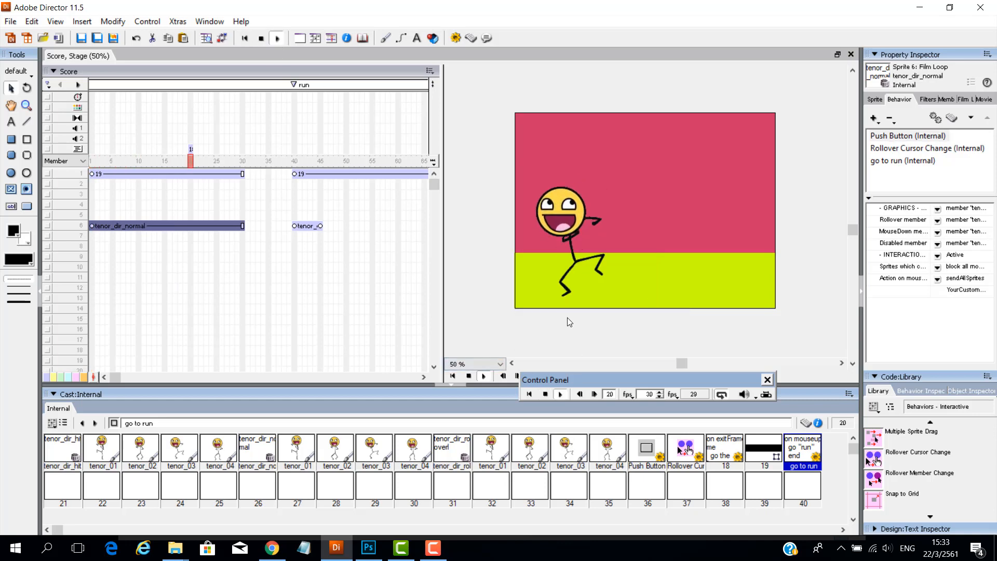
left_click(577, 284)
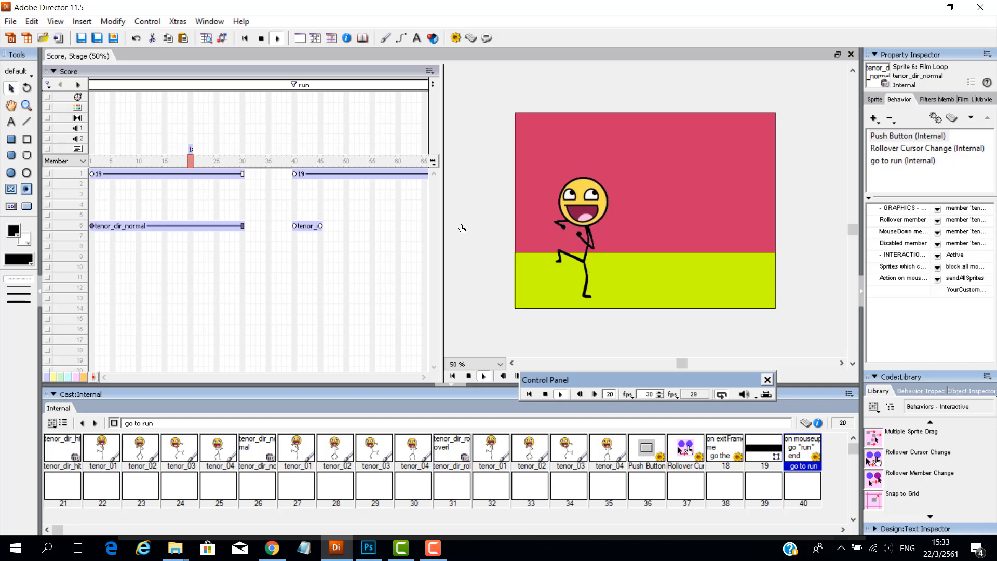
left_click(577, 285)
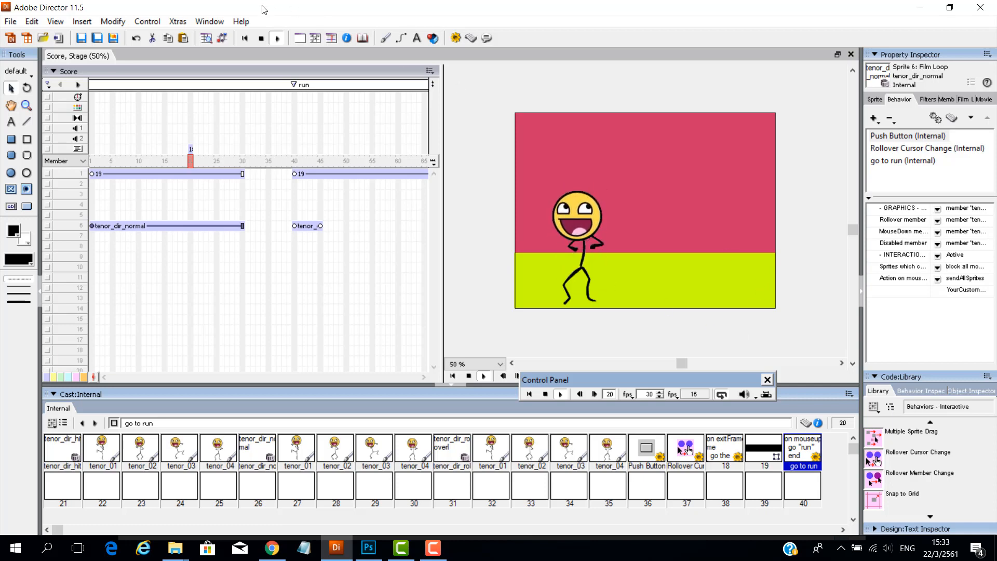
left_click(261, 38)
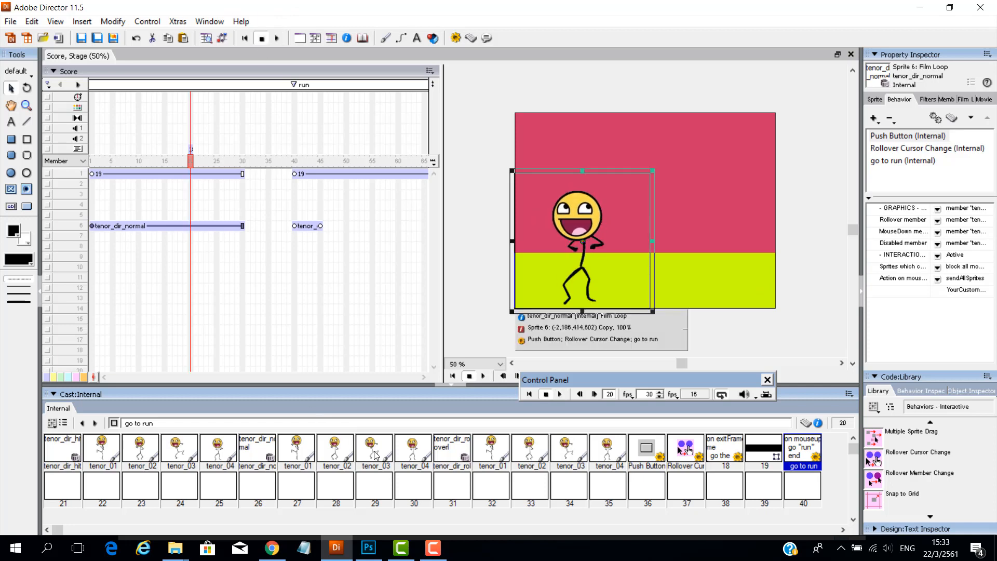